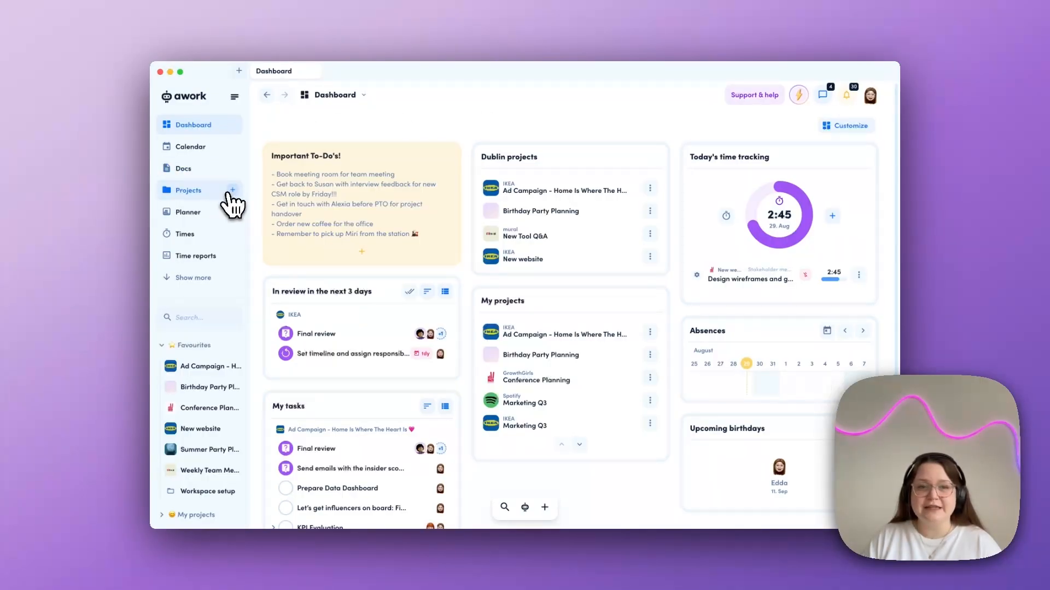
click(232, 190)
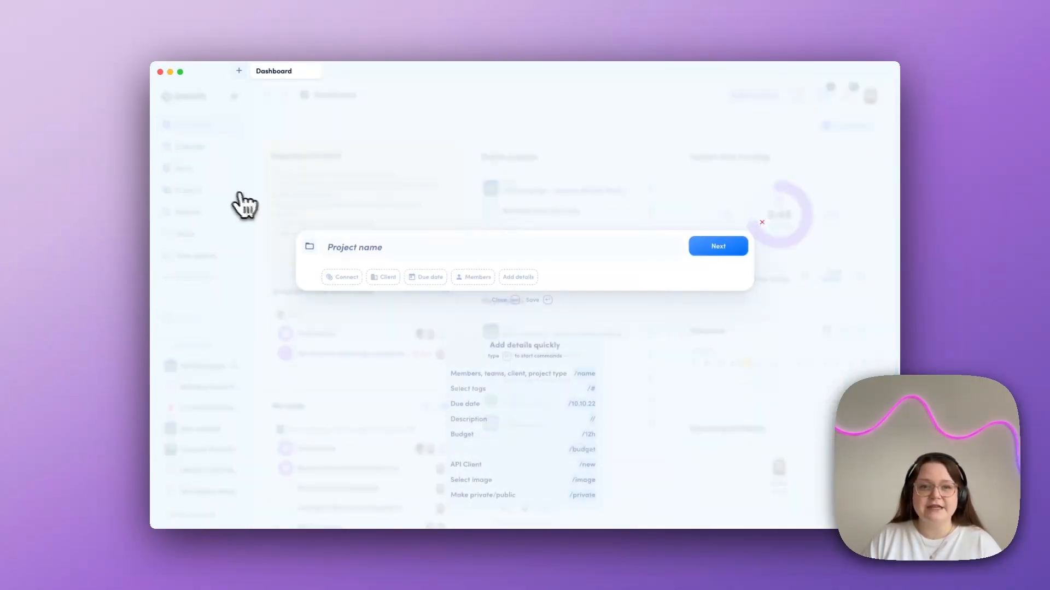
text(Workspace setup)
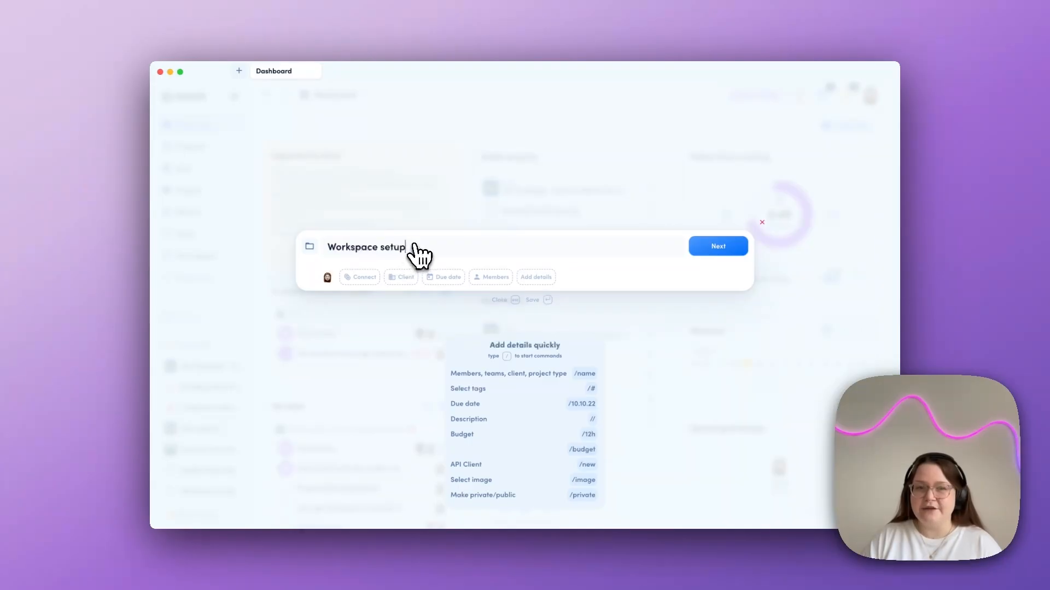
click(700, 250)
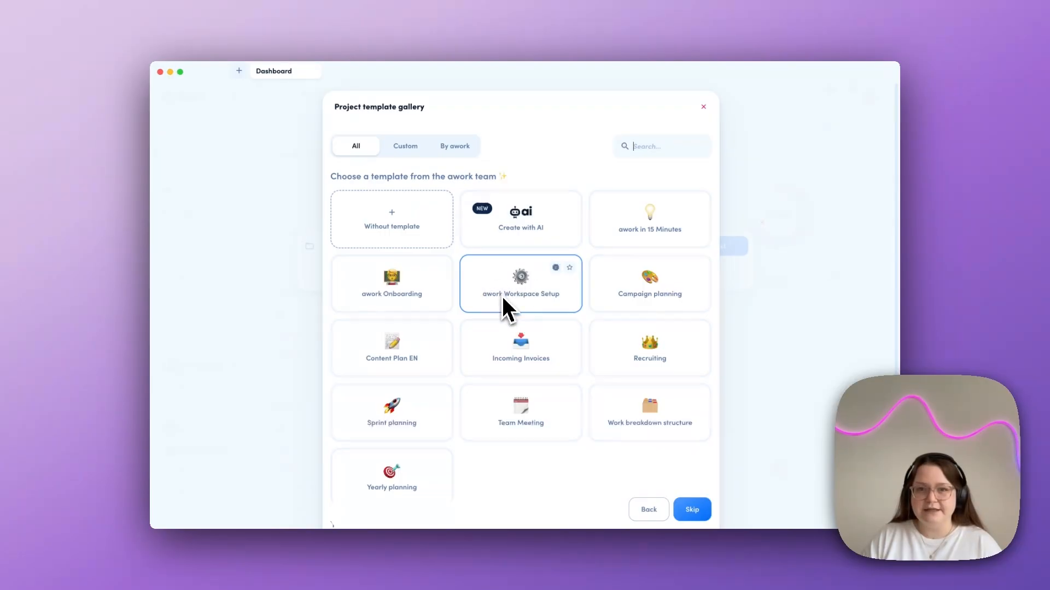
click(703, 107)
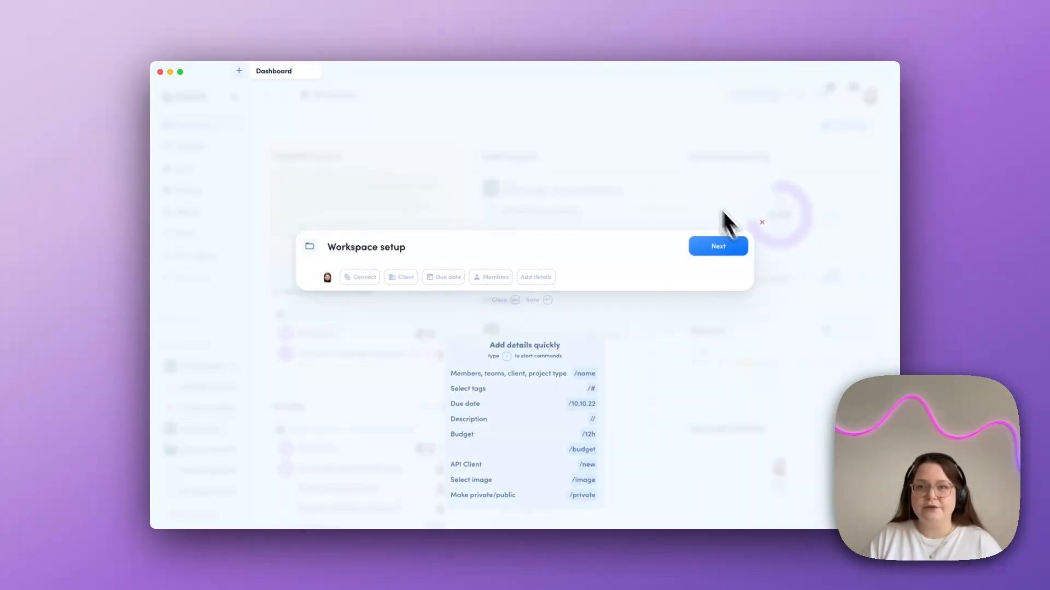
click(762, 222)
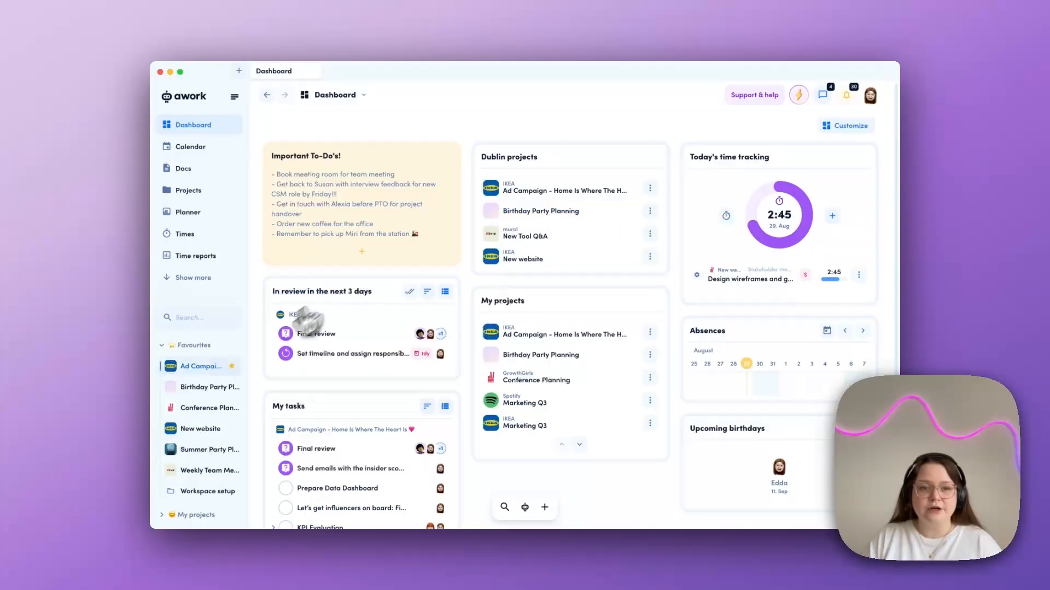
- Open the Workspace setup project from the favourites and look through the tasks in its implementation phases
click(197, 492)
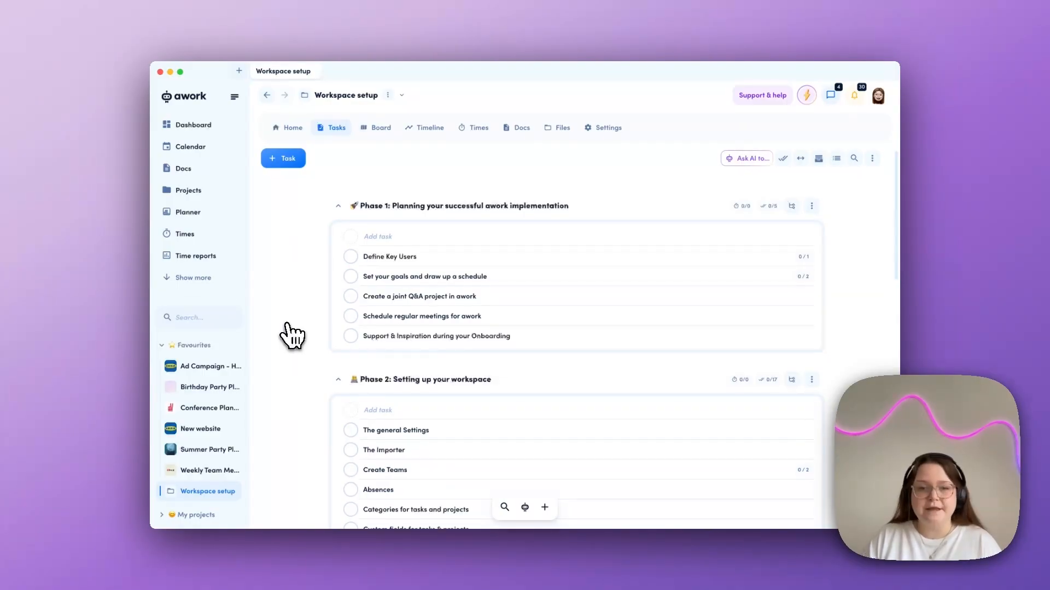
scroll(291, 335, down, 8)
scroll(291, 335, down, 3)
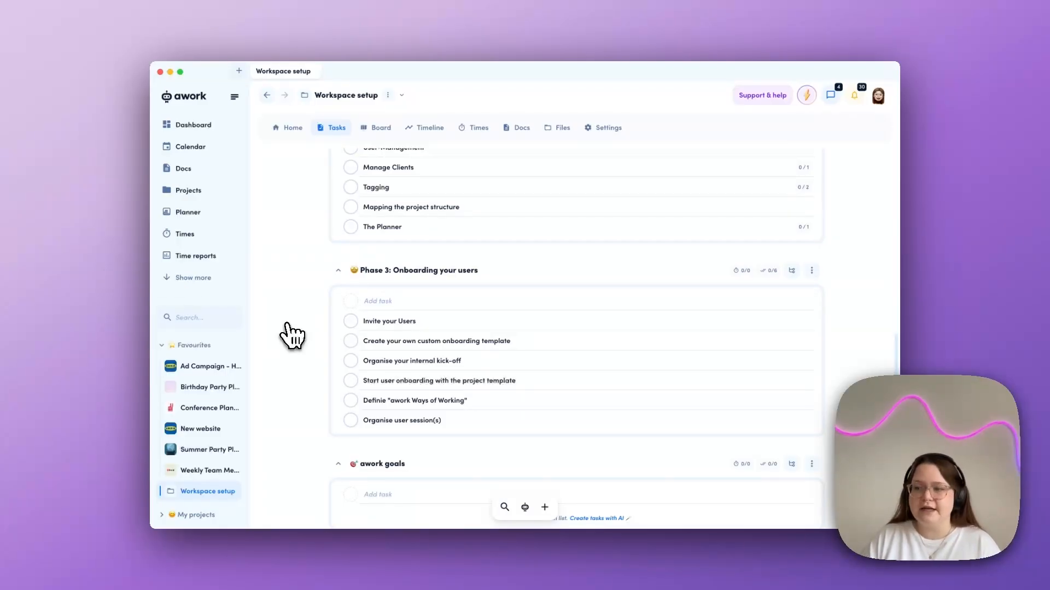
scroll(288, 328, up, 10)
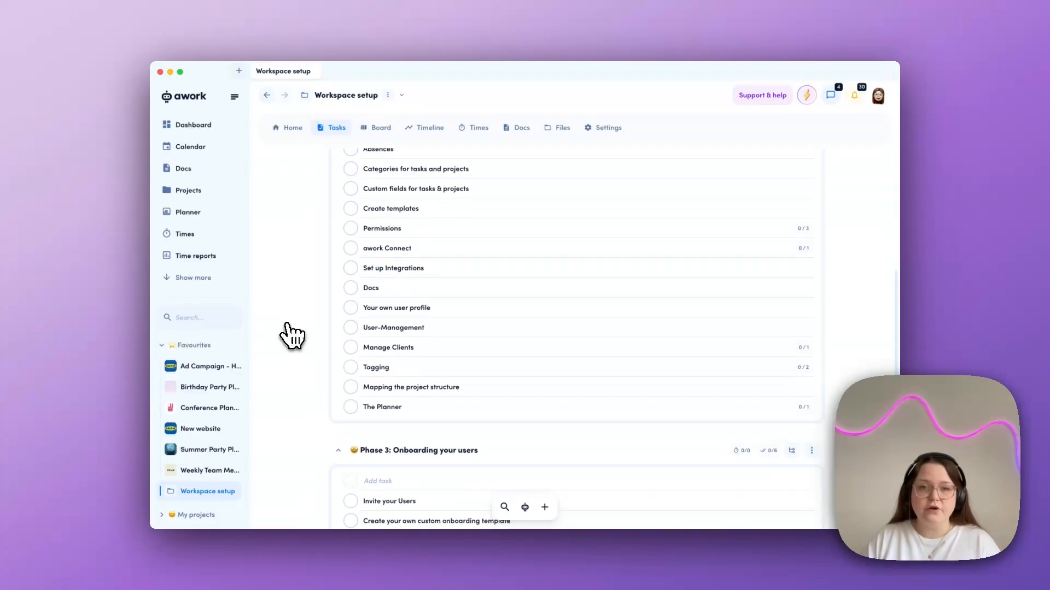
scroll(288, 328, up, 1)
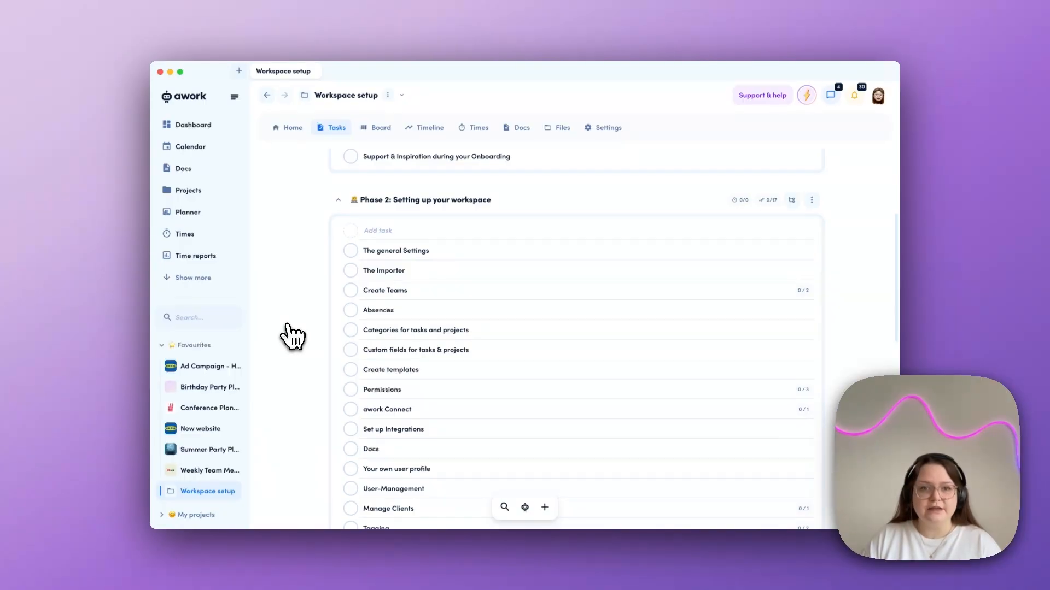
- View the Docs overview, and open the general workspace settings to show the time tracking options
click(209, 174)
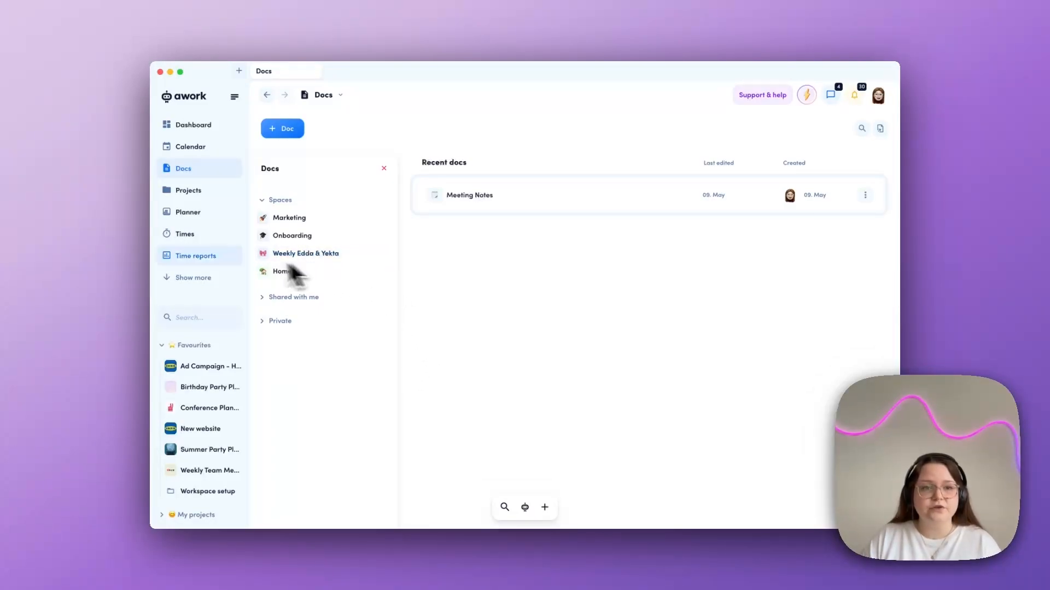
click(198, 280)
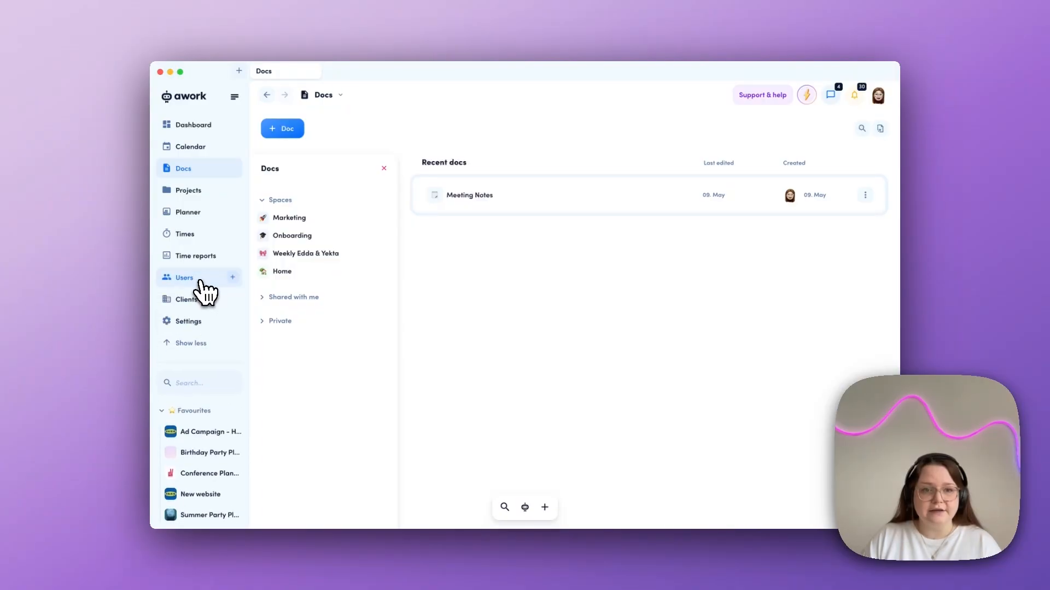
click(212, 335)
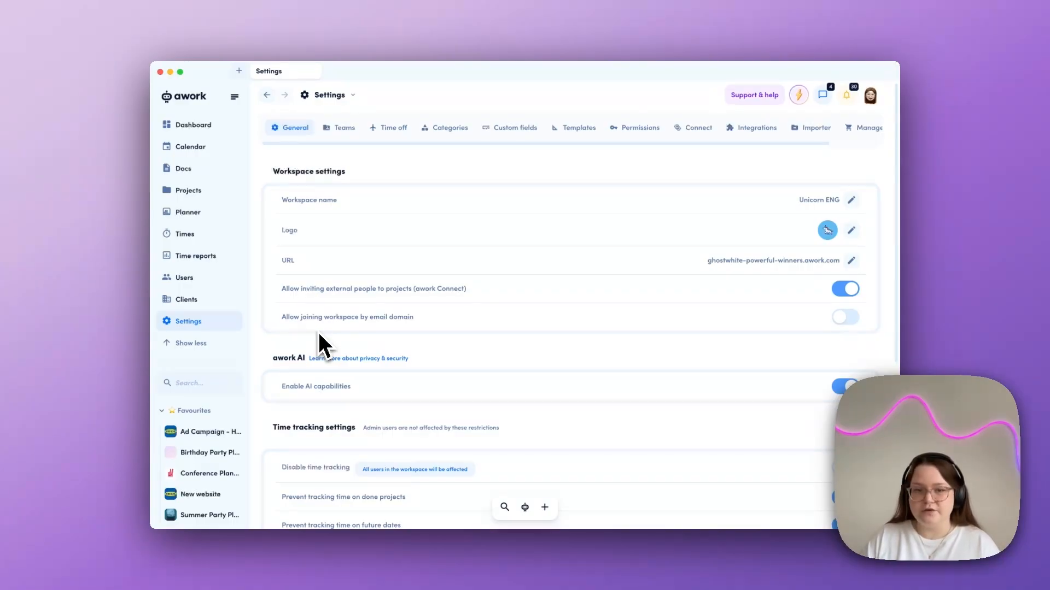
scroll(319, 335, down, 5)
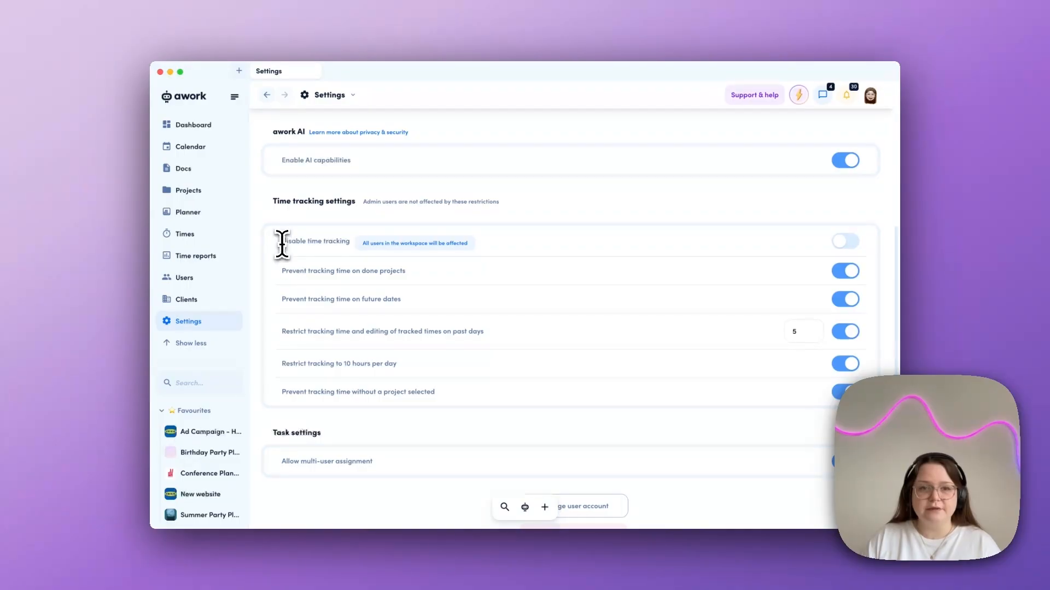
- Try disabling time tracking for all users in the workspace, and switch it back on
drag(281, 239, 359, 248)
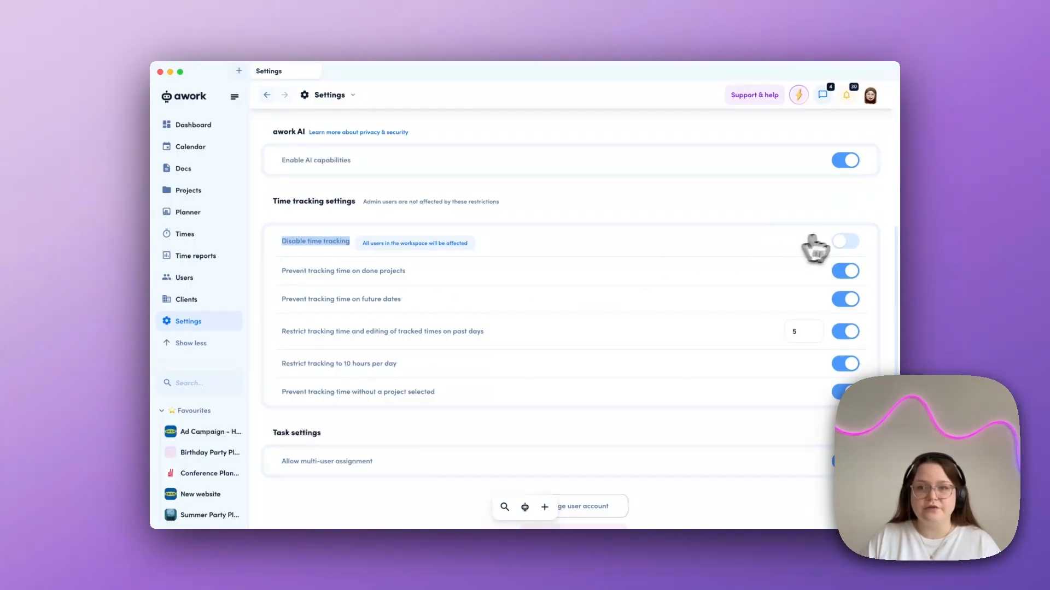
click(851, 242)
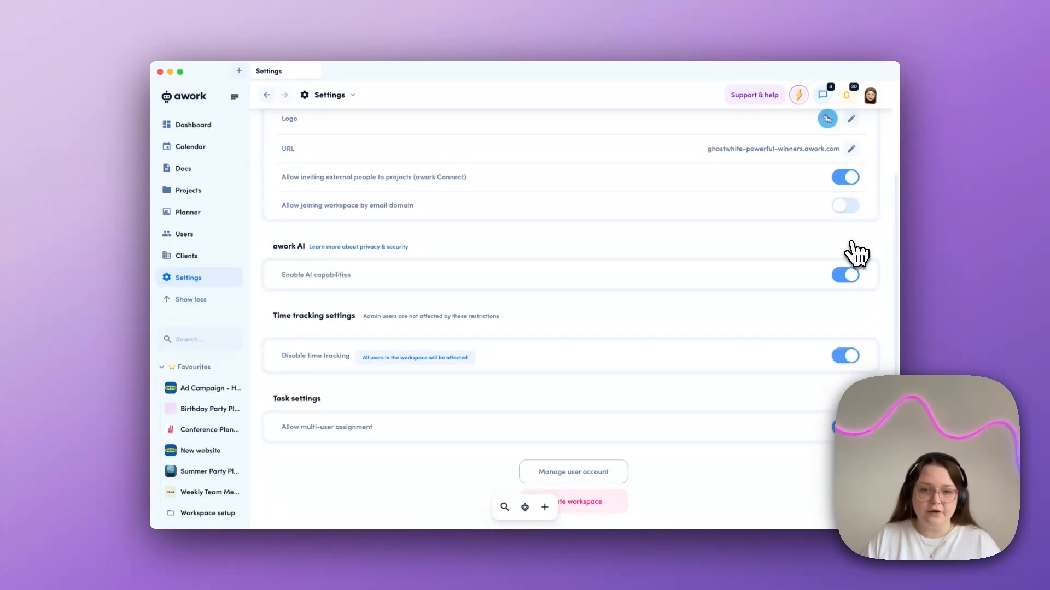
click(843, 358)
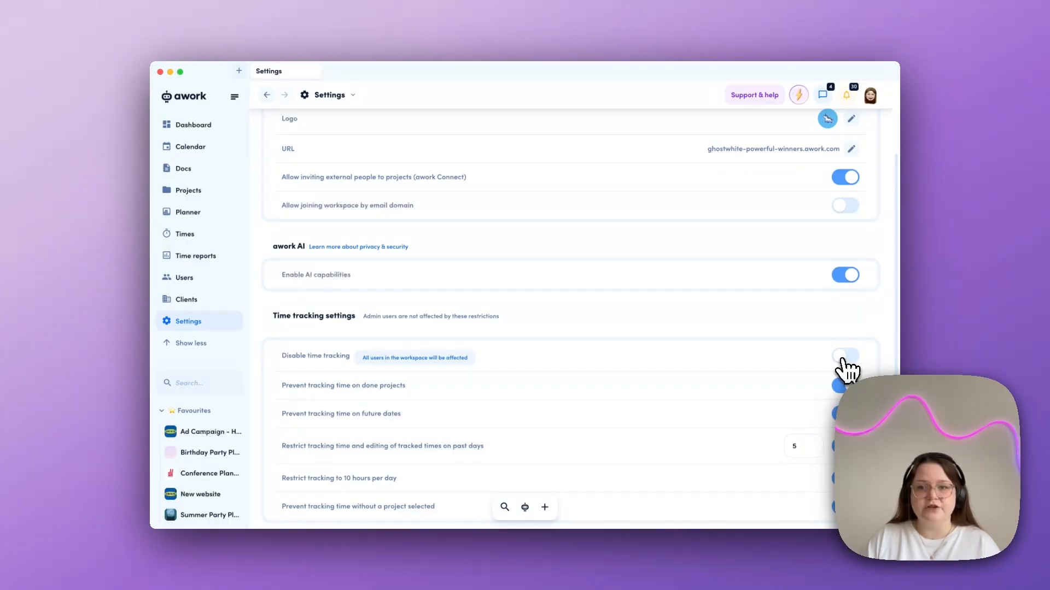
- Examine the time tracking restrictions for done projects, future dates, past days, daily hours and missing projects, plus the task settings
scroll(678, 363, down, 3)
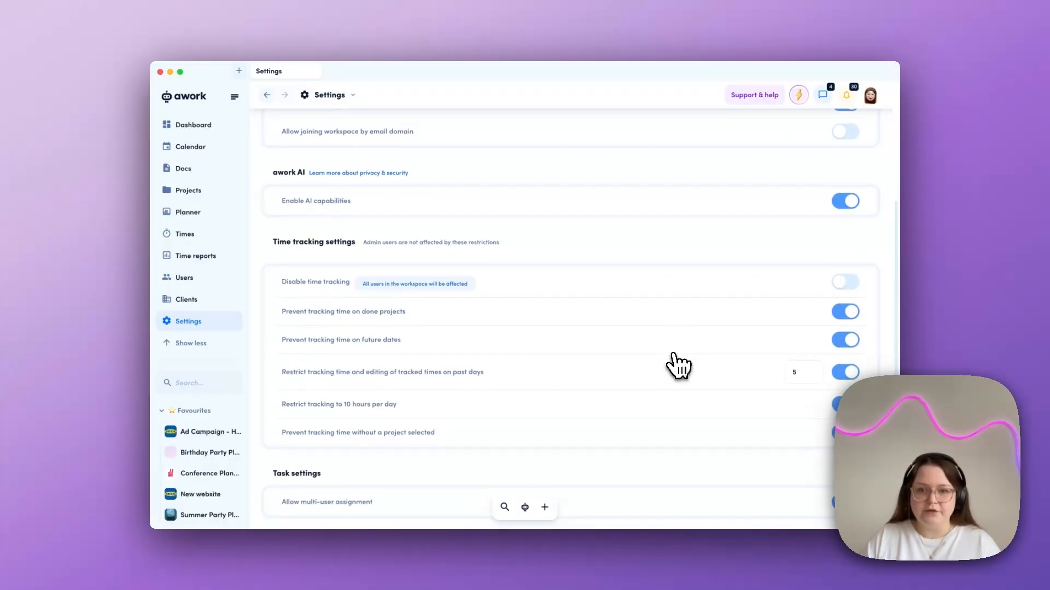
scroll(678, 364, down, 1)
scroll(678, 364, down, 1)
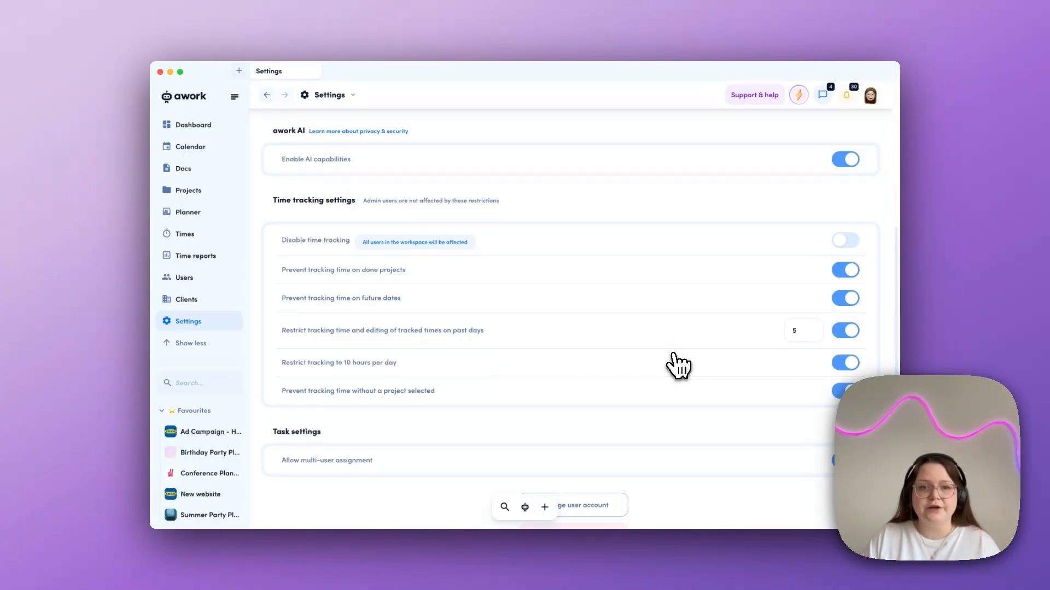
drag(293, 270, 380, 270)
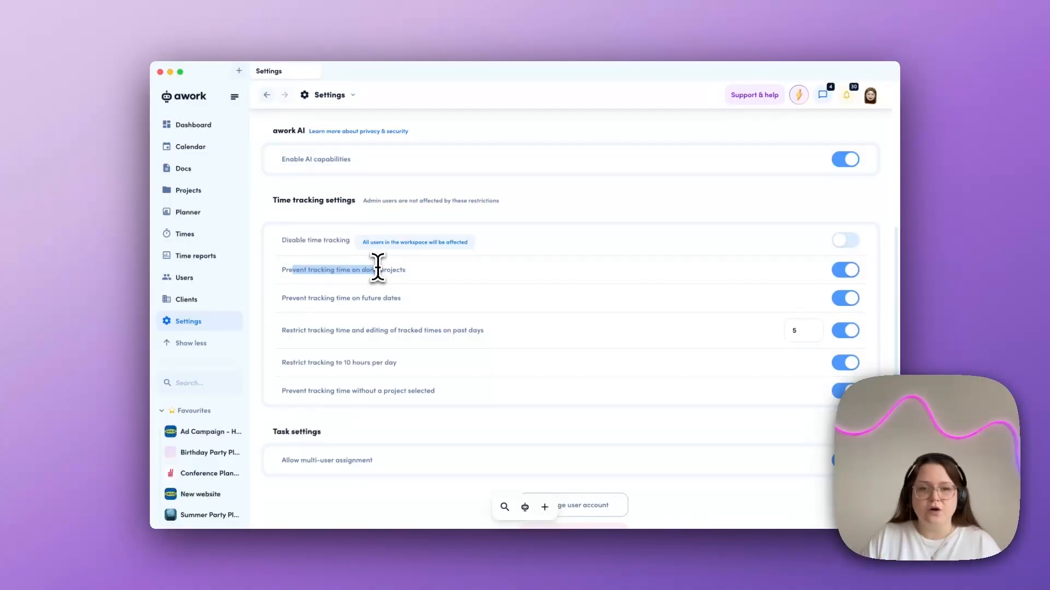
click(295, 334)
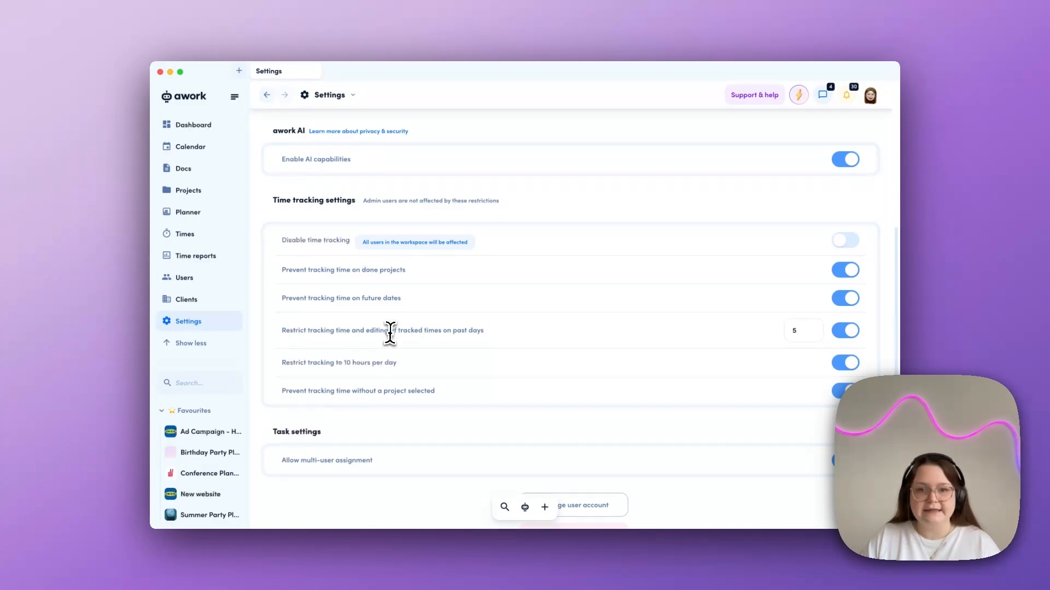
drag(423, 333, 326, 338)
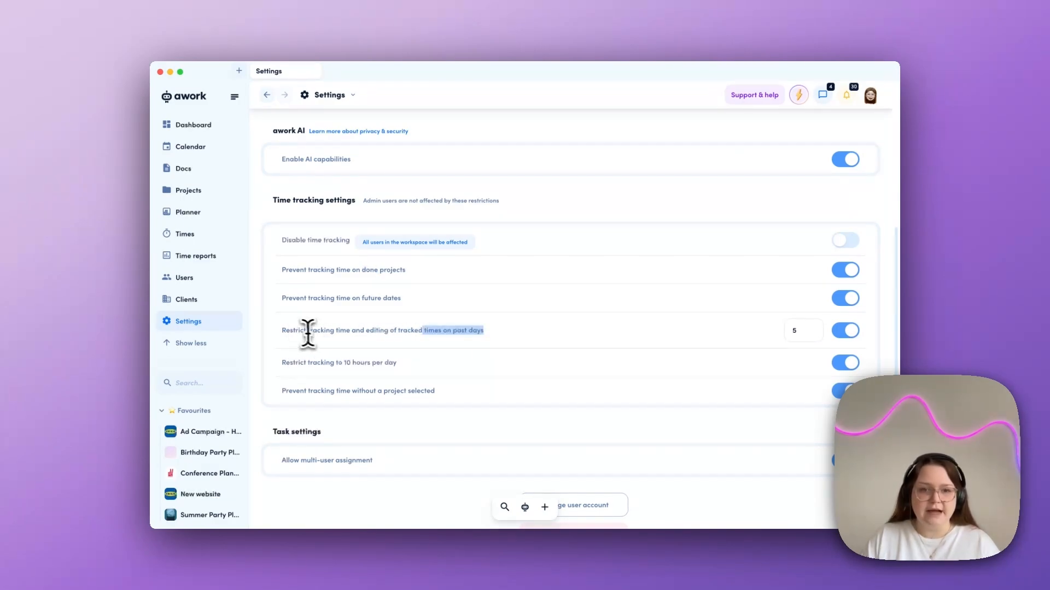
click(300, 333)
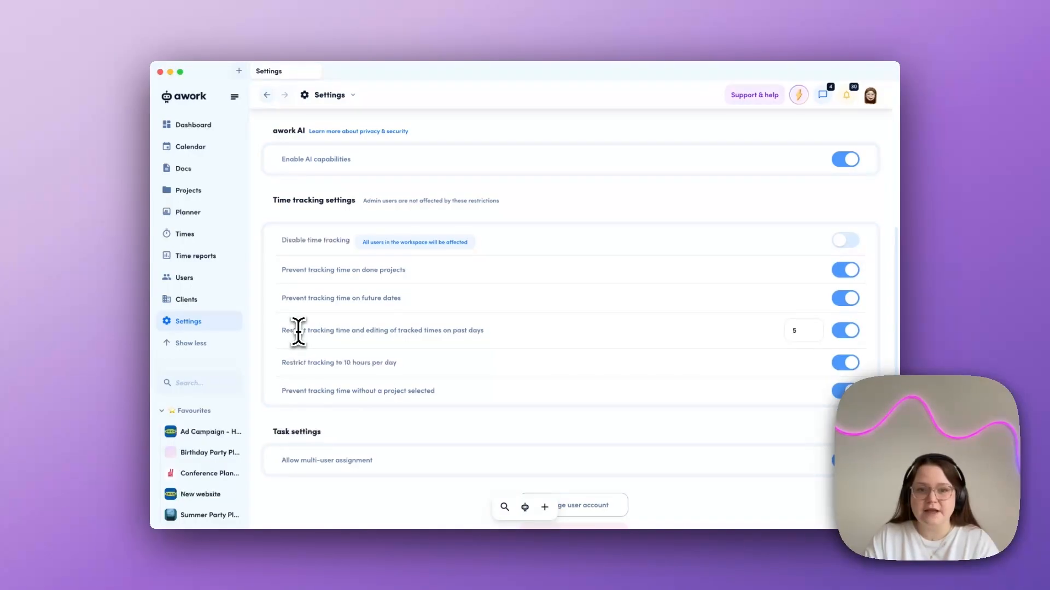
drag(298, 332, 362, 346)
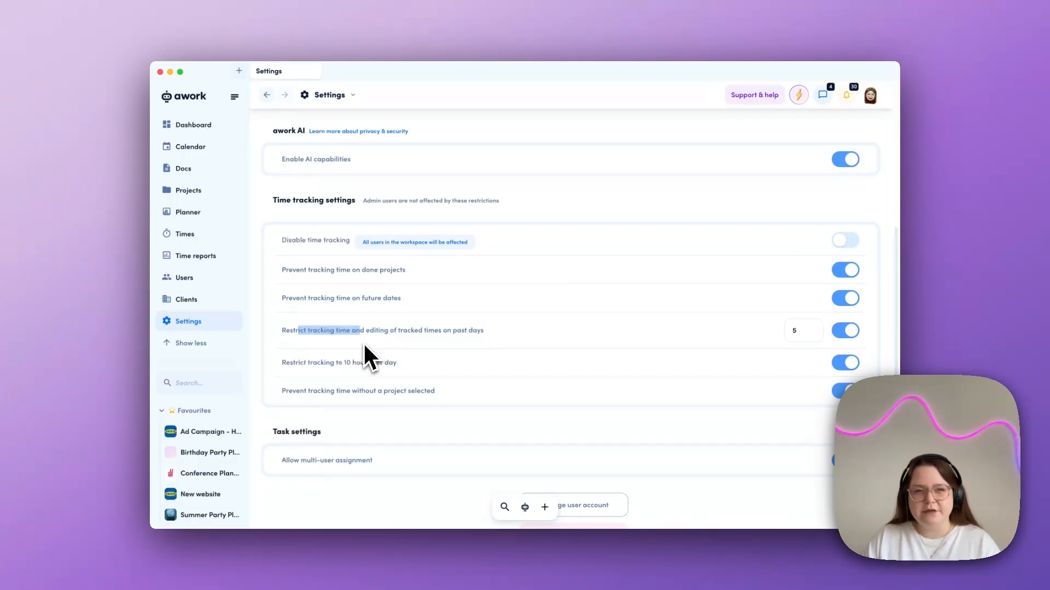
drag(305, 298, 355, 313)
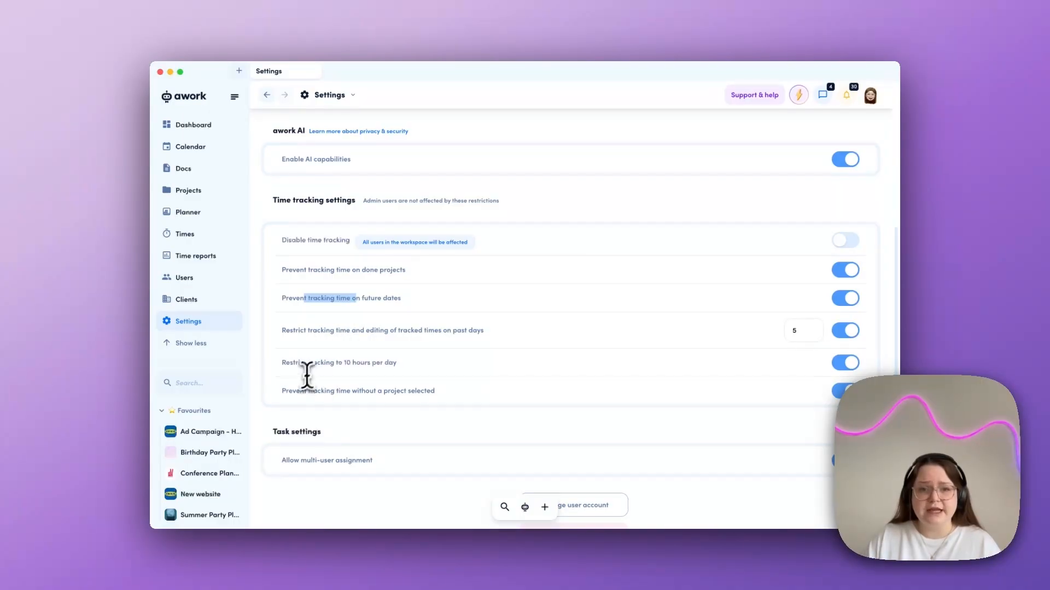
drag(297, 391, 378, 392)
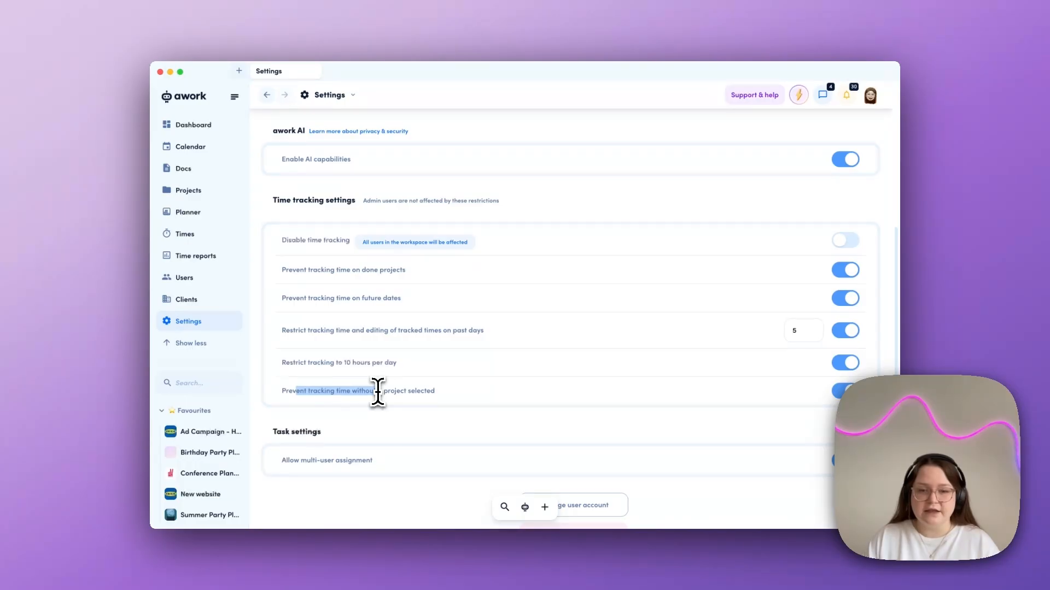
scroll(378, 392, down, 2)
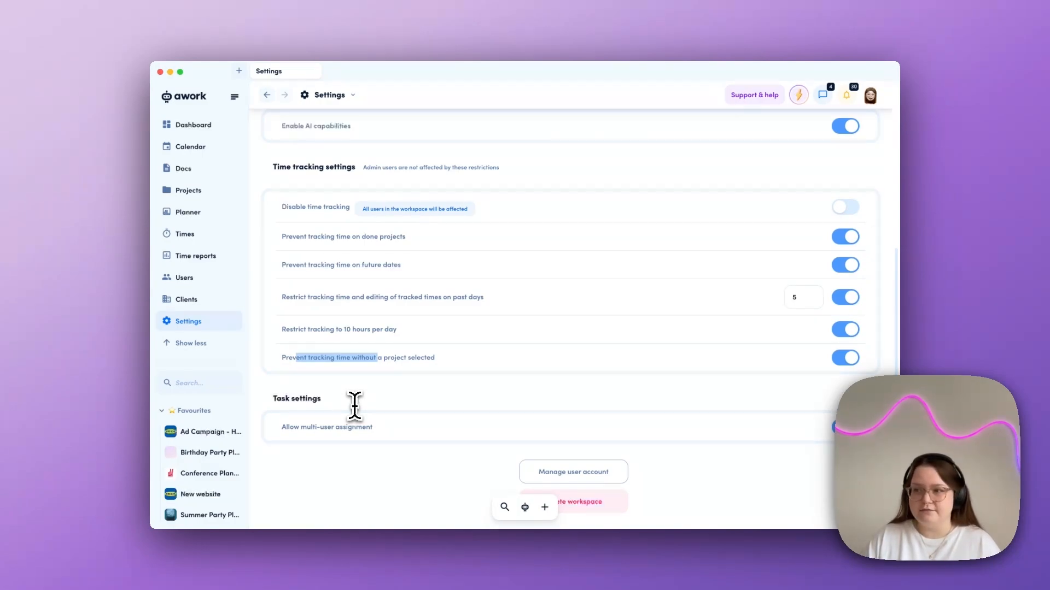
- Open the Teams settings and look through the list of teams and their members
scroll(355, 406, up, 5)
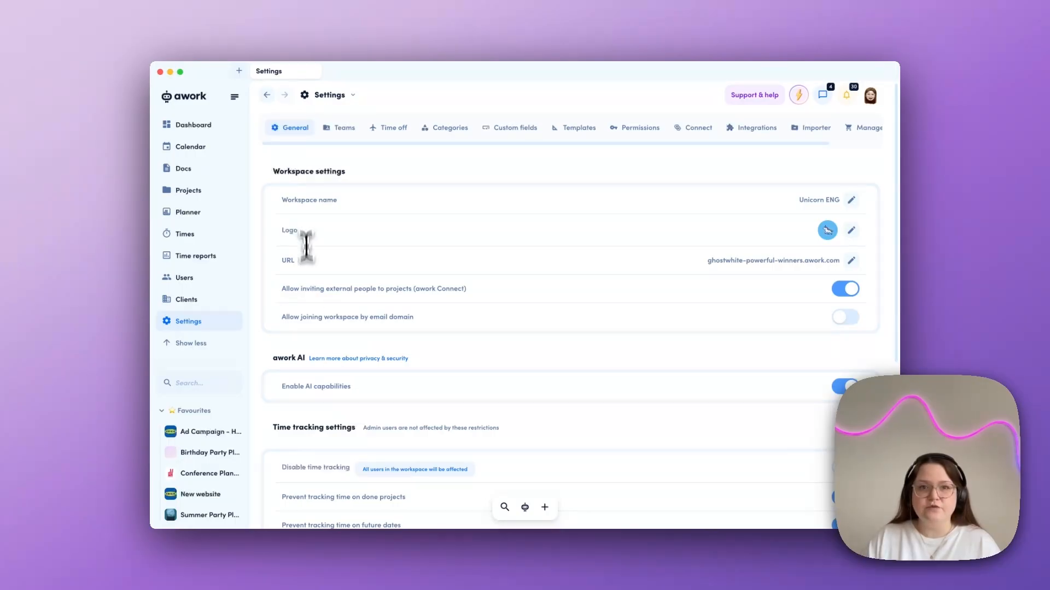
click(342, 143)
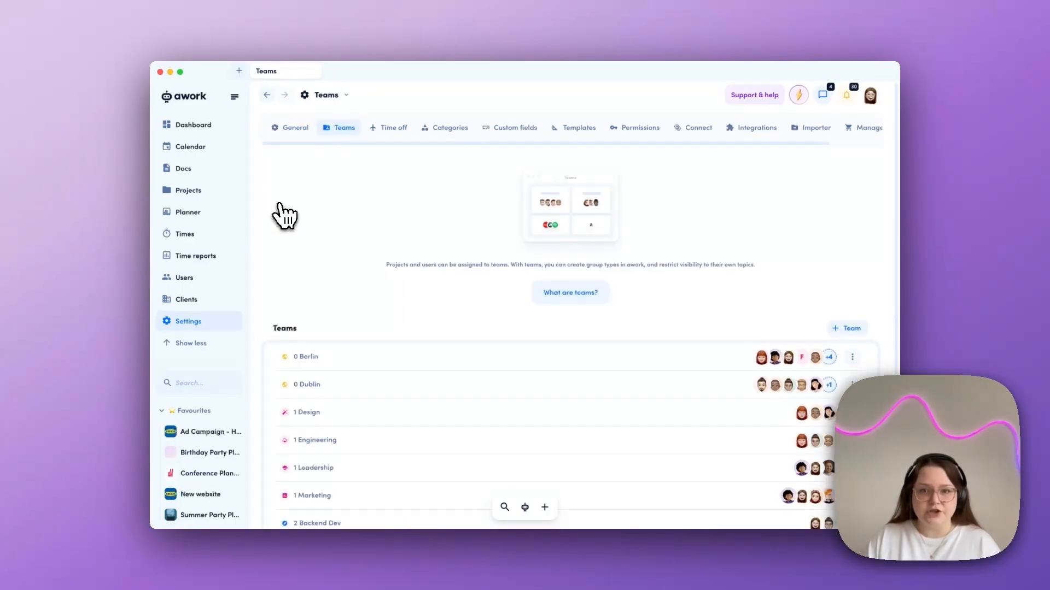
scroll(281, 216, down, 1)
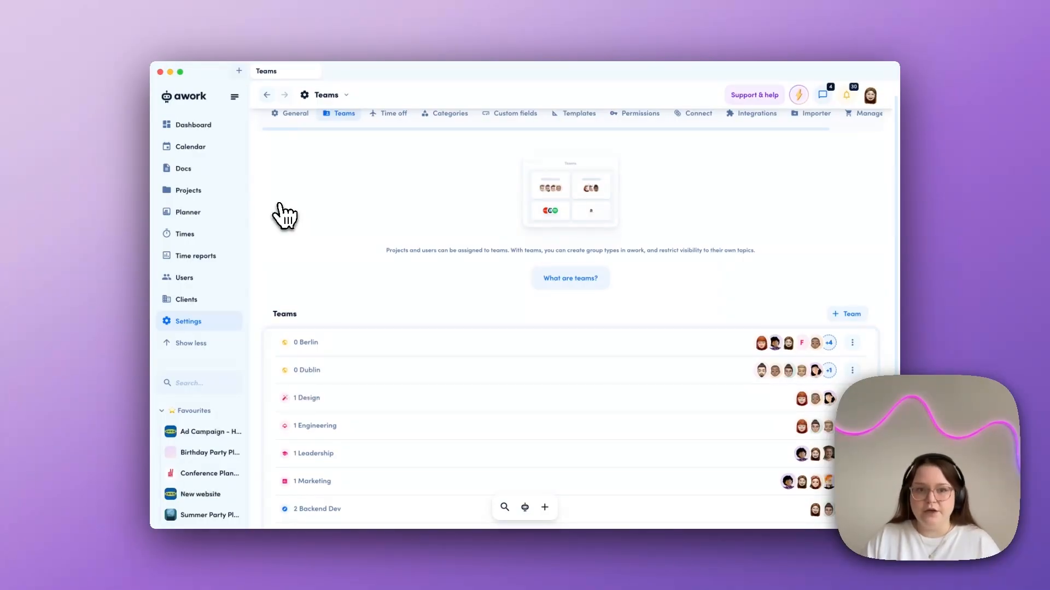
scroll(282, 216, down, 3)
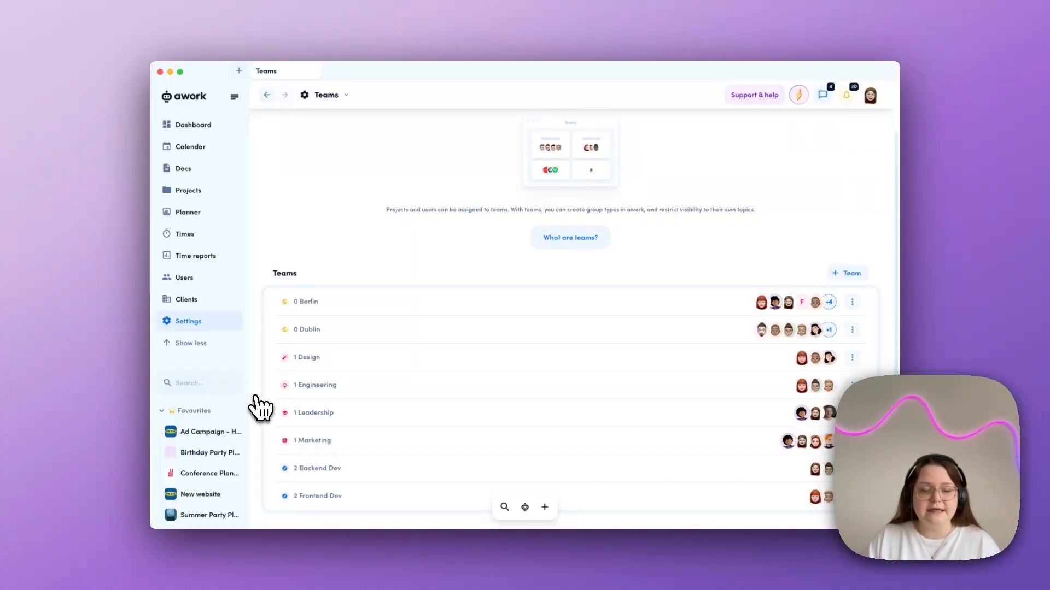
- Look through the projects grouped by team in the project navigation, collapsing and re-expanding the 0 Berlin group
scroll(197, 446, down, 1)
scroll(200, 456, down, 10)
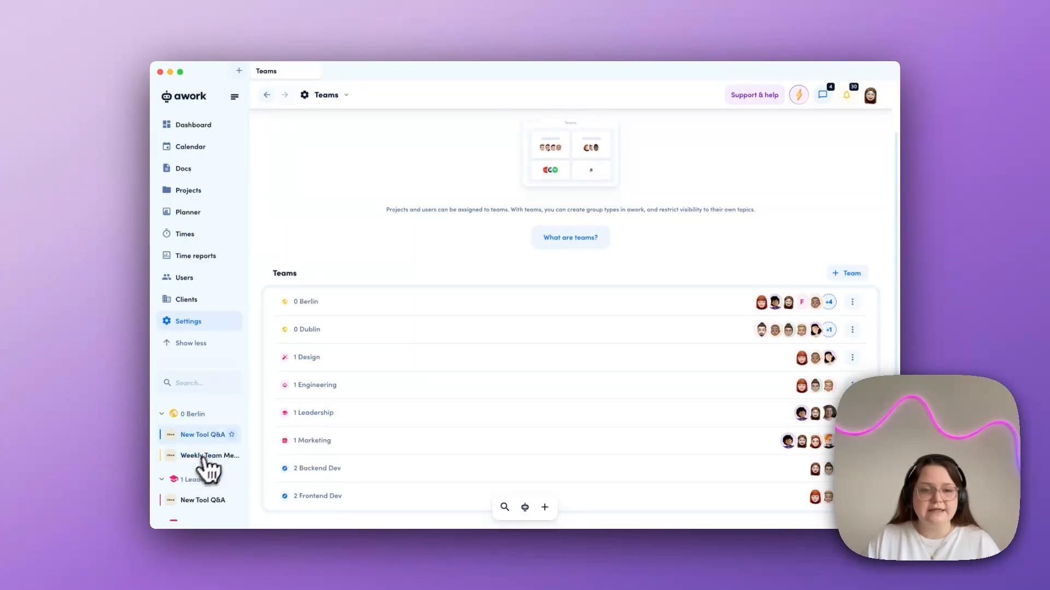
click(161, 414)
click(161, 415)
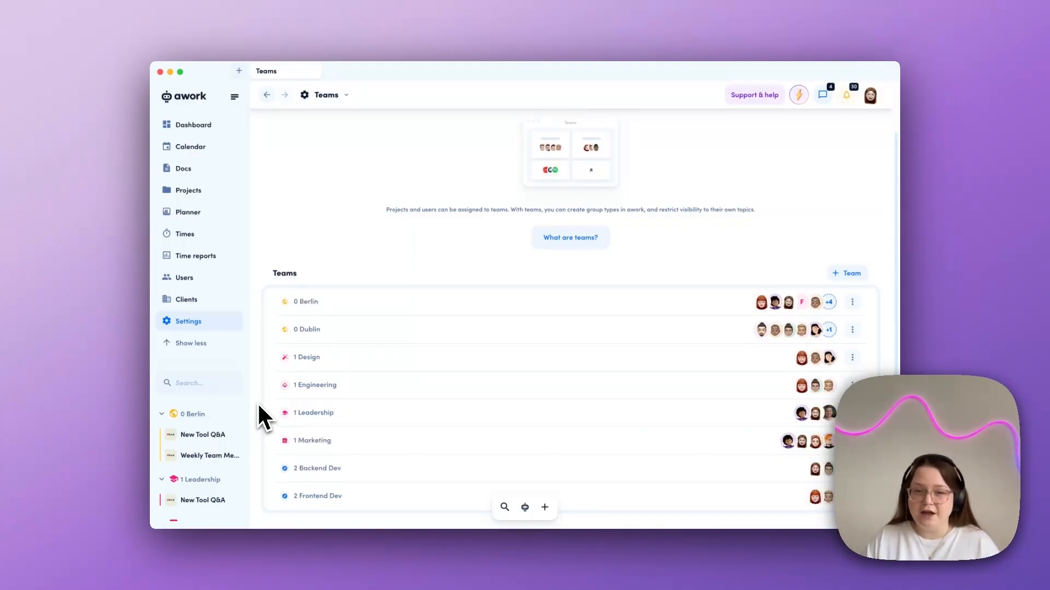
- Look over the available settings sections through to Manage subscription
scroll(260, 407, up, 2)
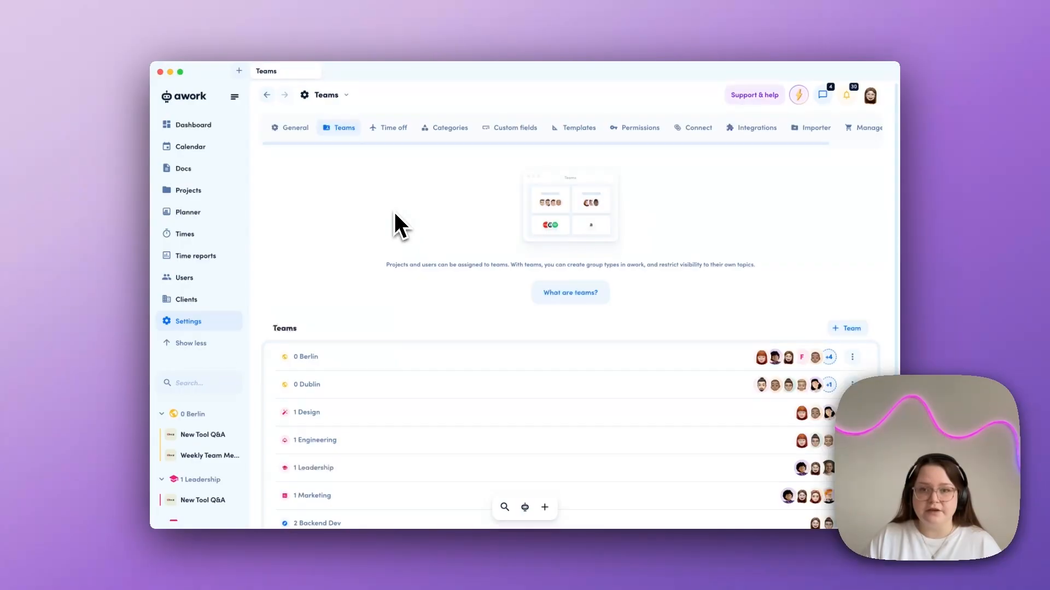
scroll(820, 147, right, 2)
scroll(826, 155, right, 3)
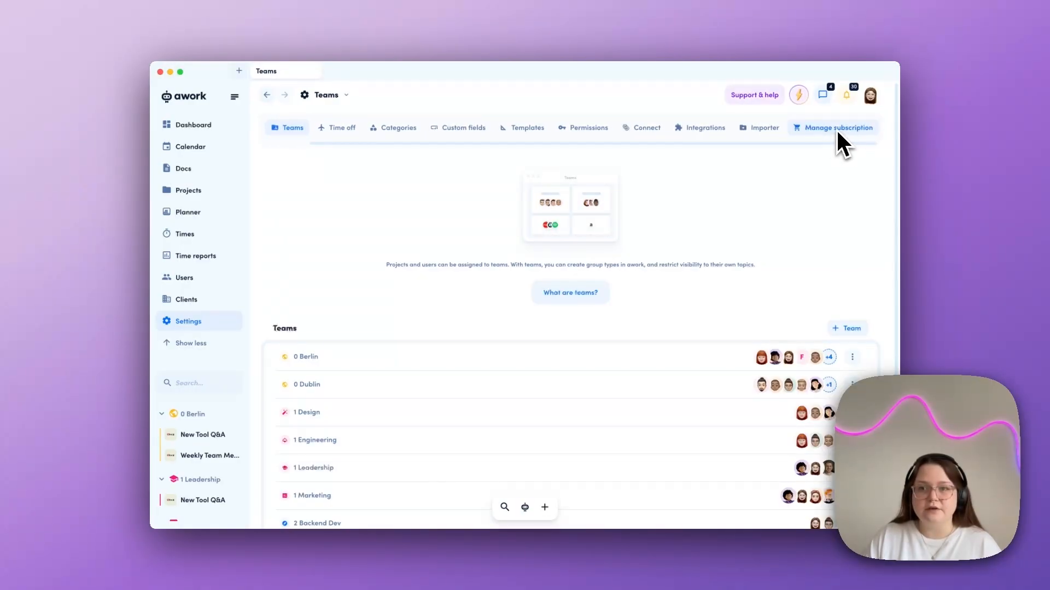
scroll(815, 143, left, 5)
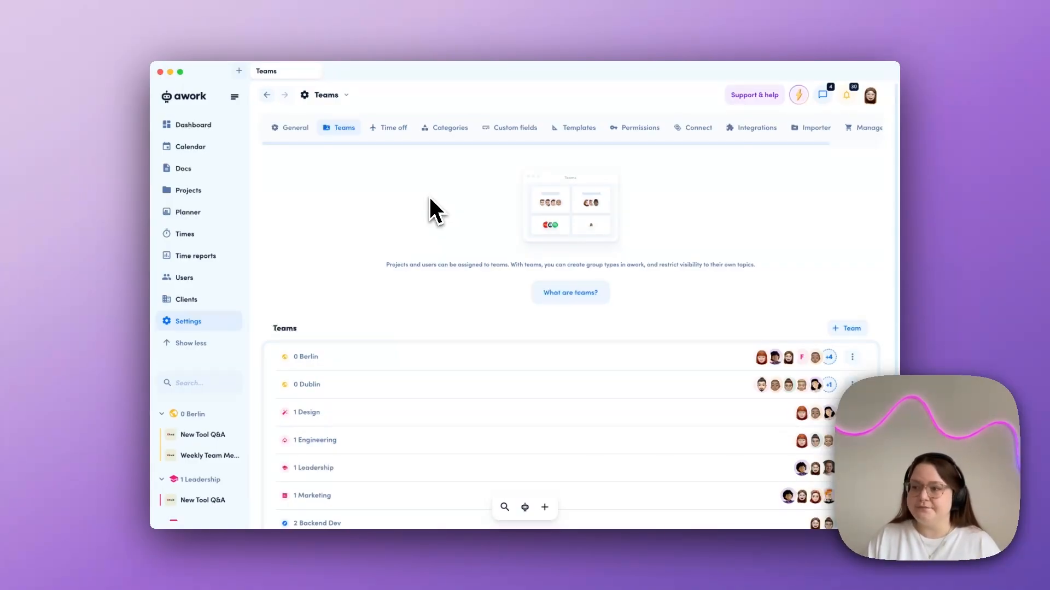
- In the Time off settings, add a public holiday region for Catalonia, Spain, named Catalonia, and save it
click(390, 131)
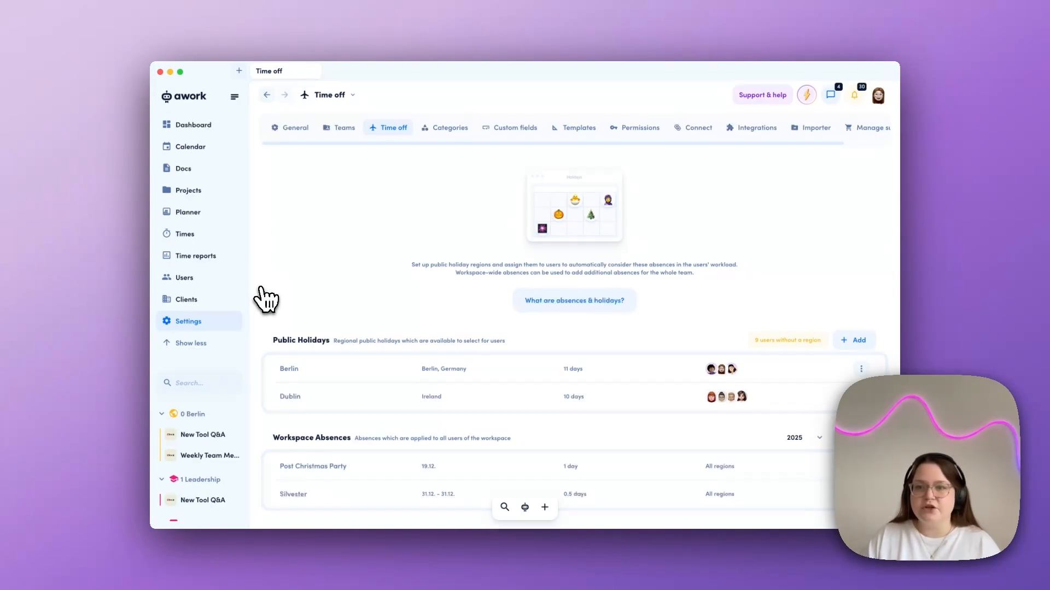
click(846, 341)
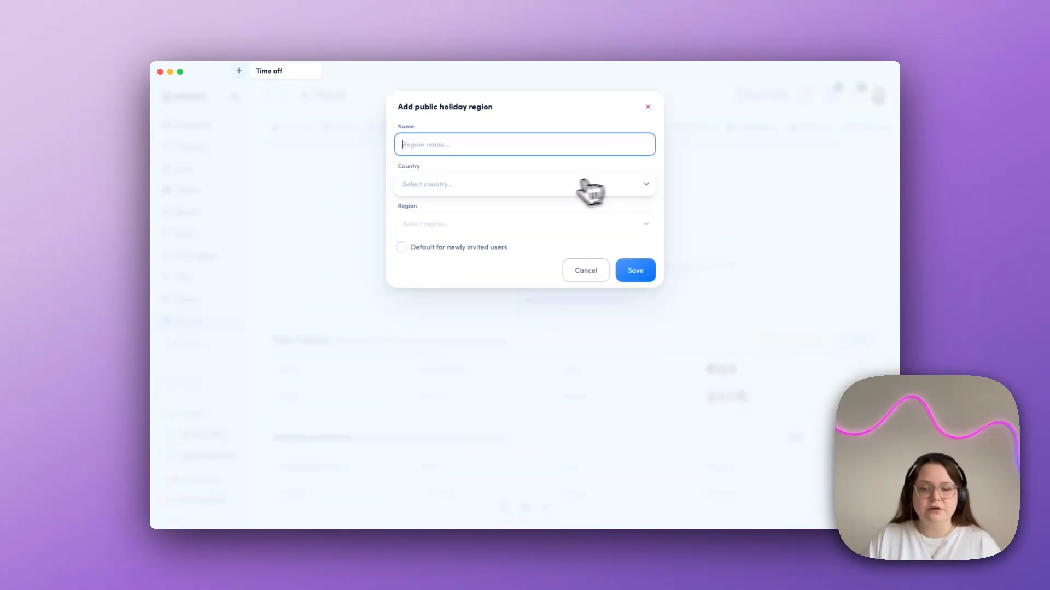
click(561, 185)
text(spai)
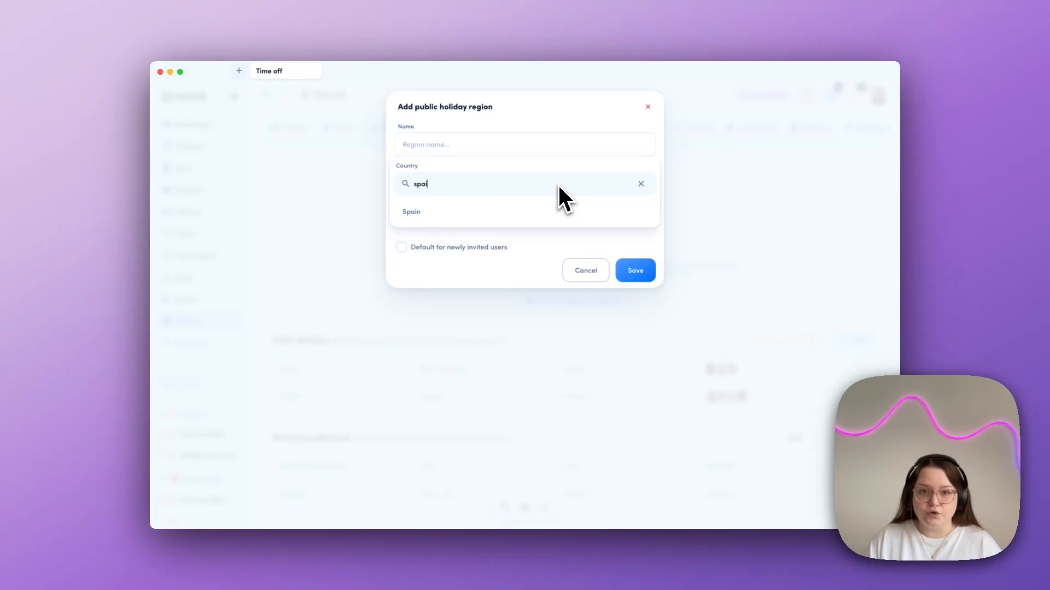
click(484, 214)
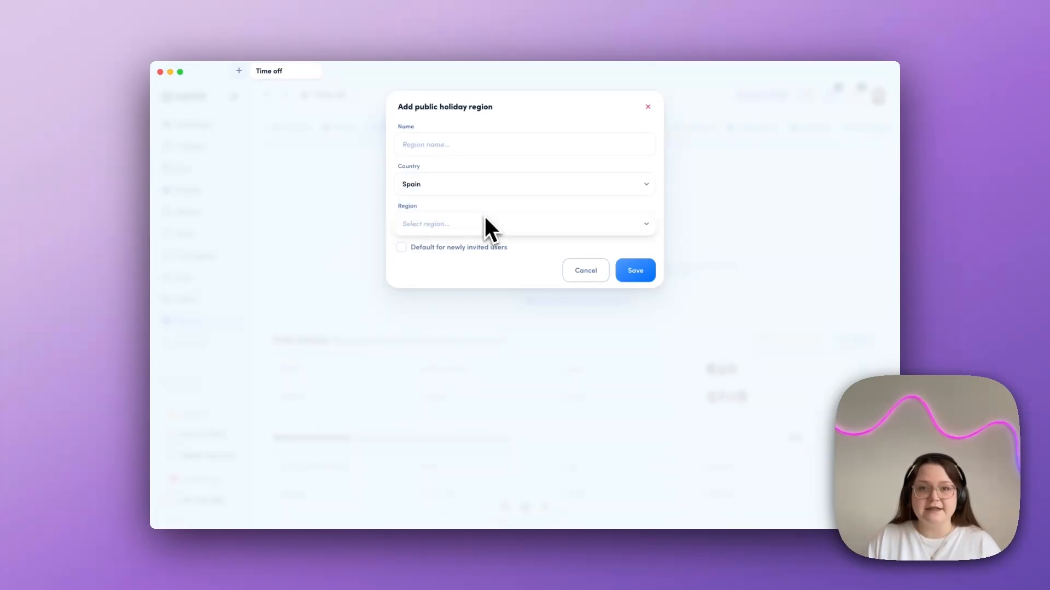
click(454, 224)
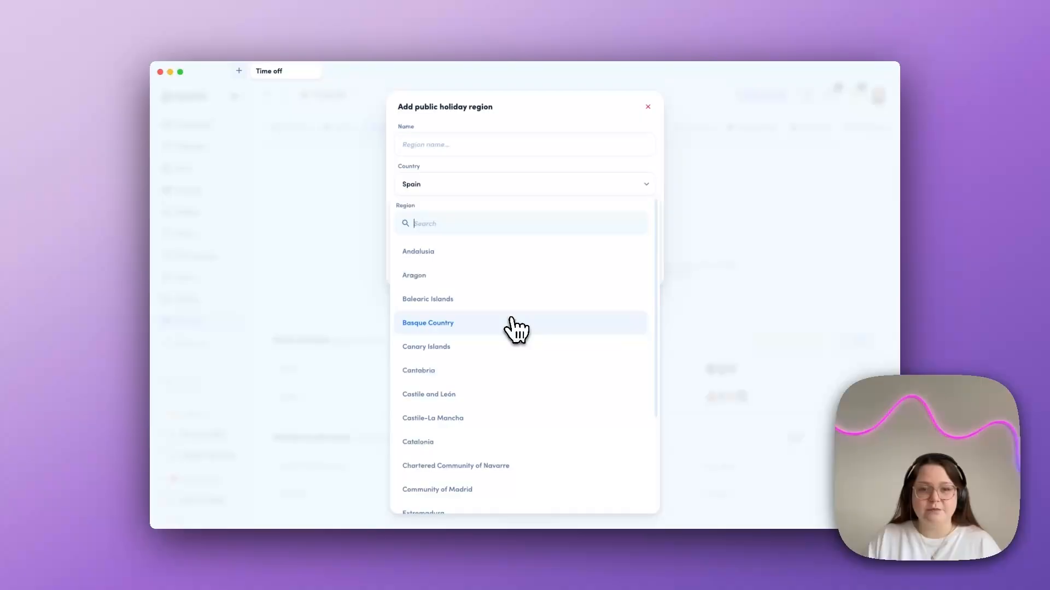
scroll(514, 328, down, 3)
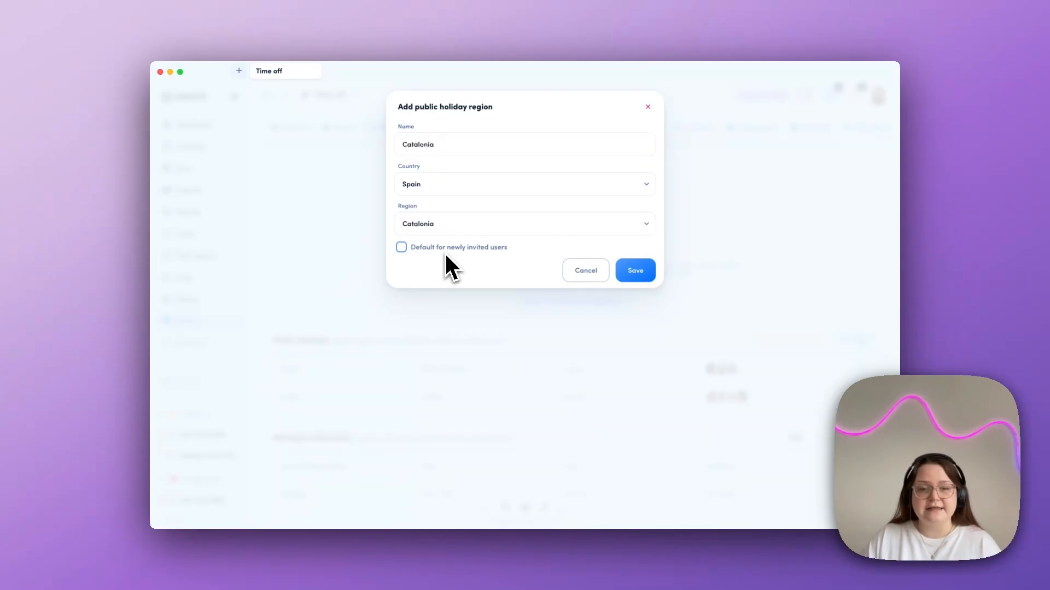
click(639, 273)
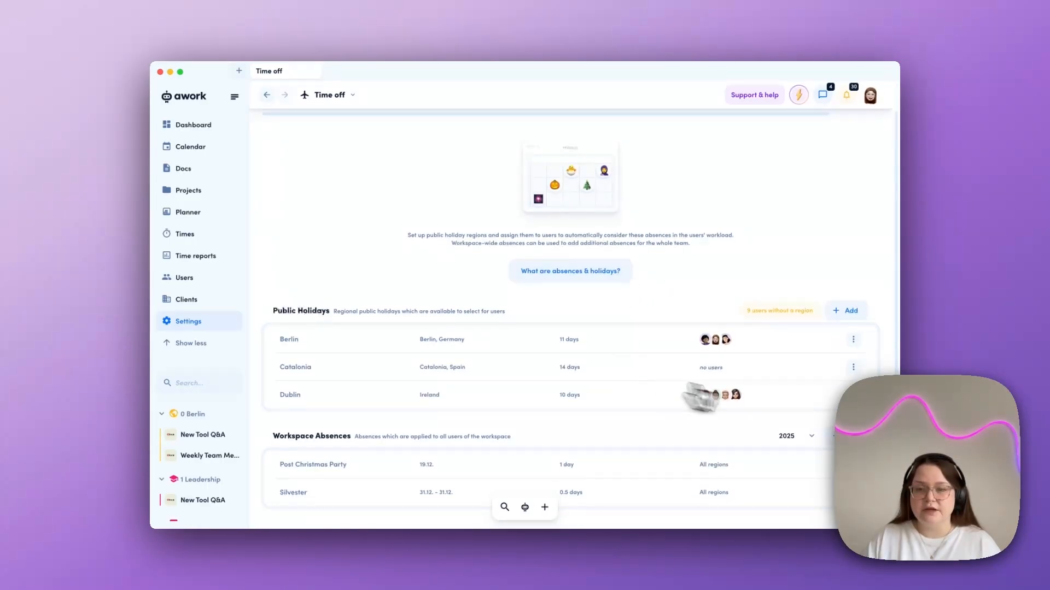
- Assign two users who have no region to the Catalonia public holidays and check the region's number of holidays
click(853, 367)
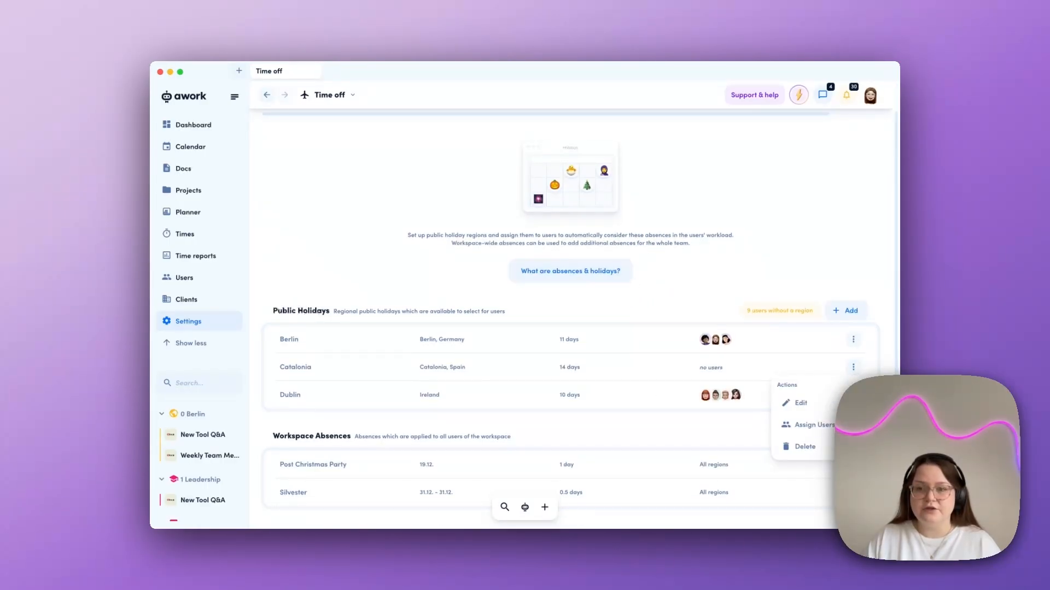
click(809, 425)
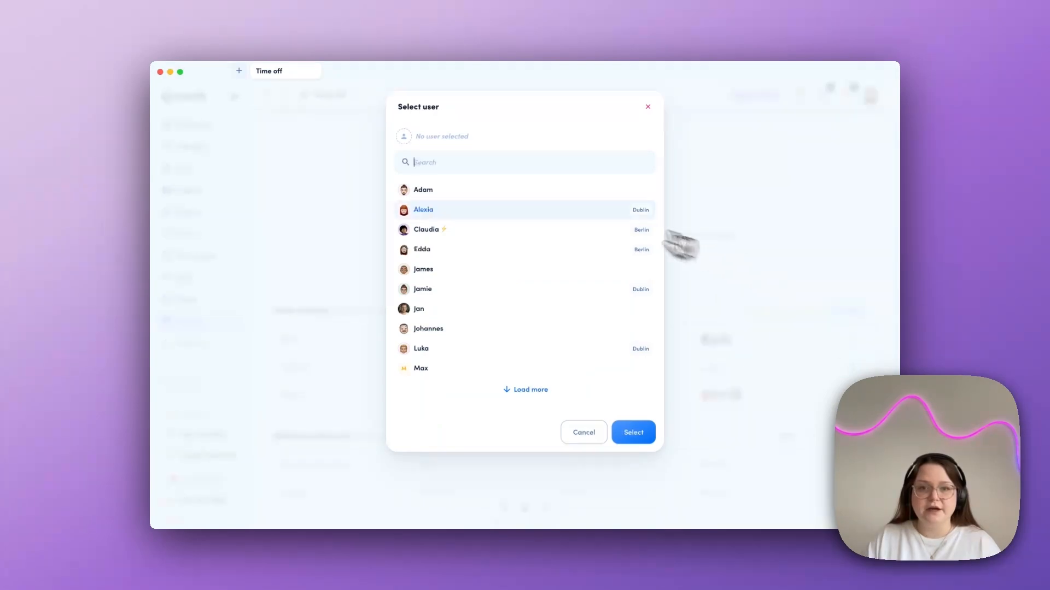
click(522, 196)
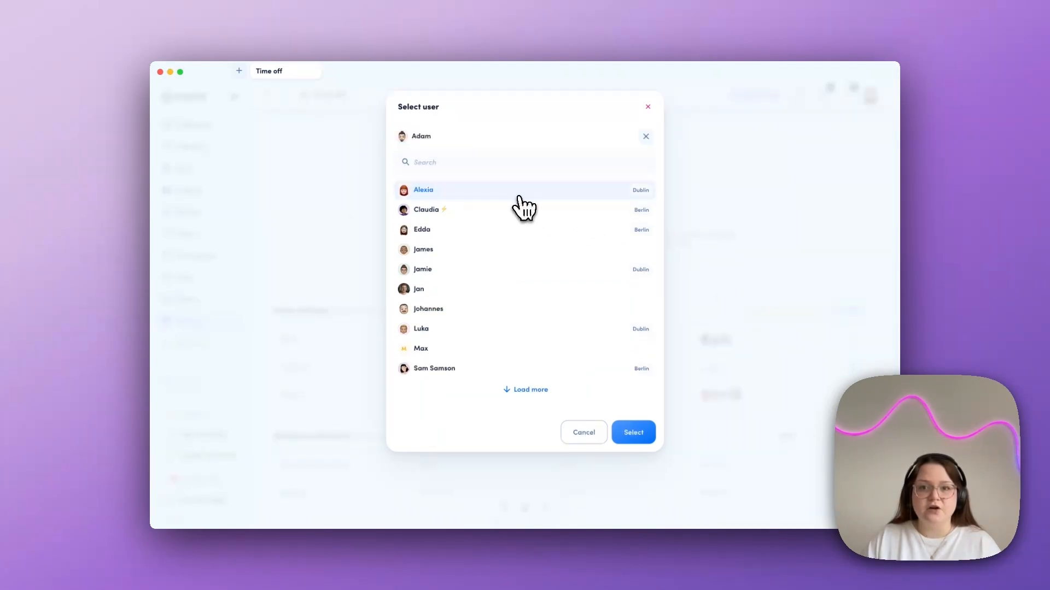
click(475, 249)
click(633, 452)
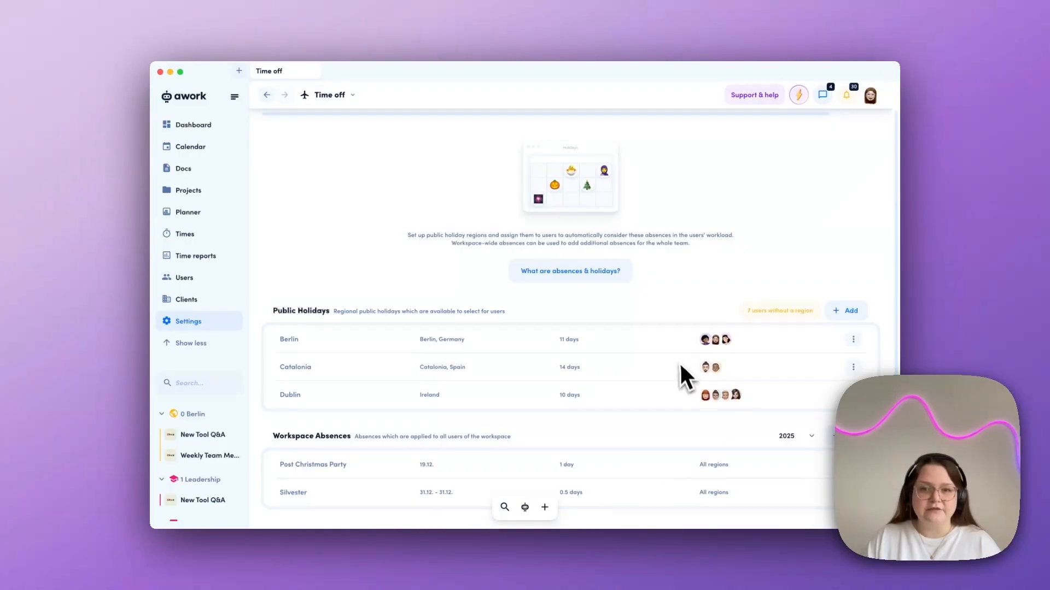
drag(558, 367, 585, 368)
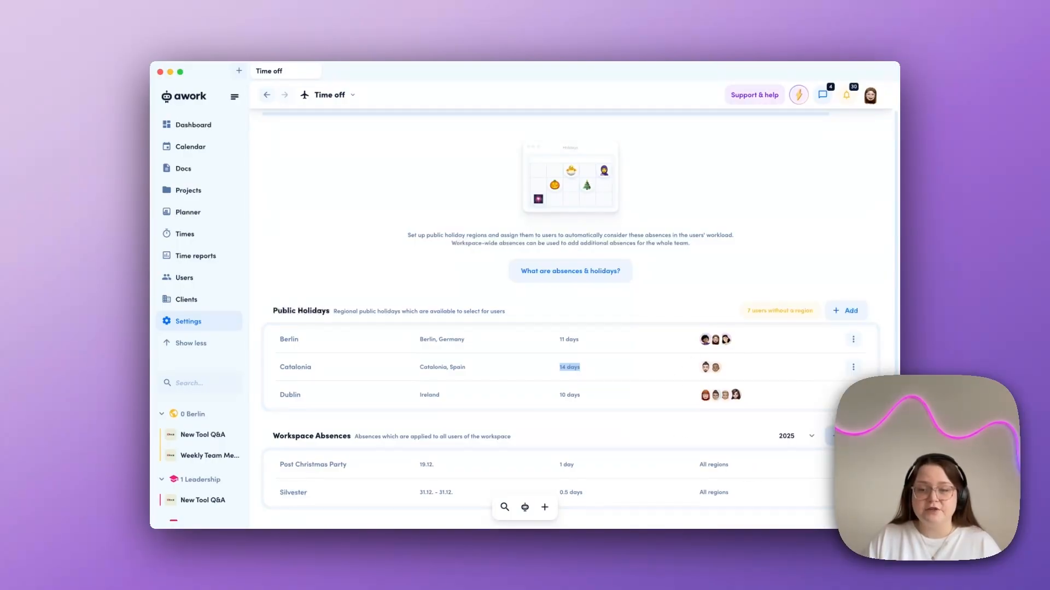
- Examine the new workspace absence form with its region options and the actions available for the Post Christmas Party absence, without saving anything
click(832, 436)
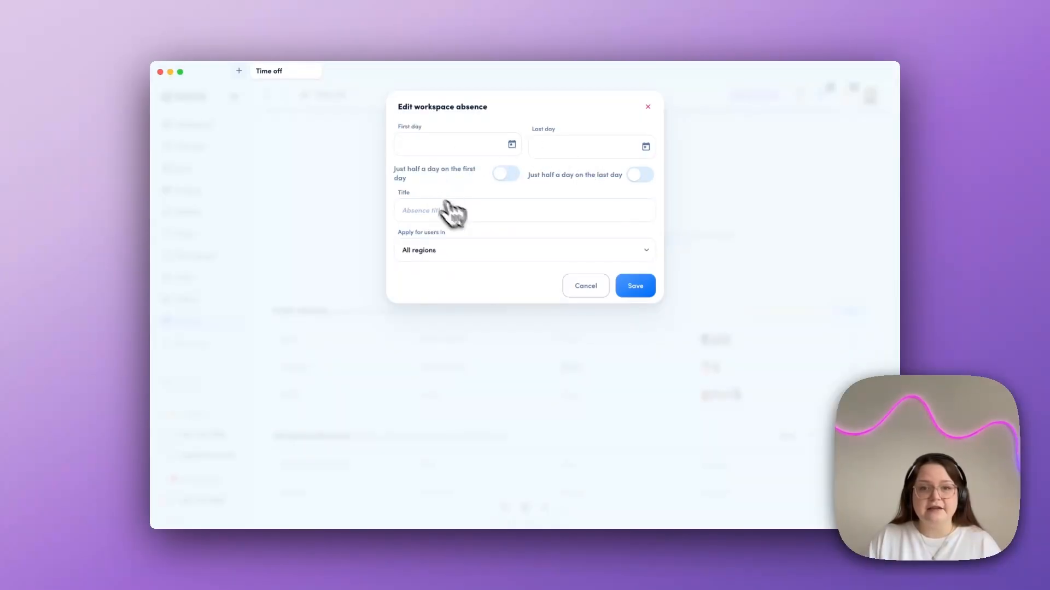
click(442, 252)
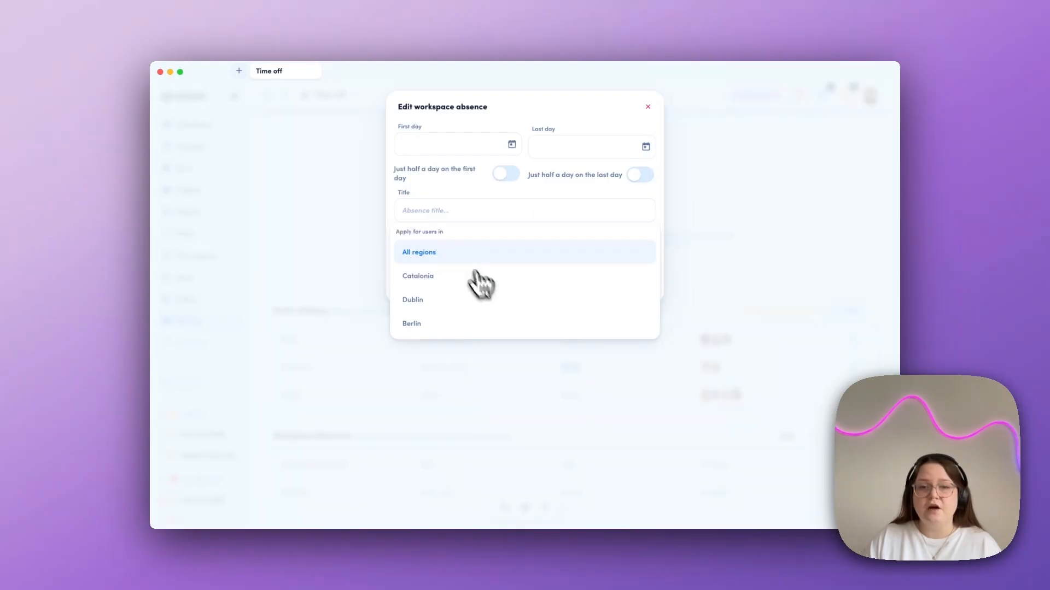
click(624, 122)
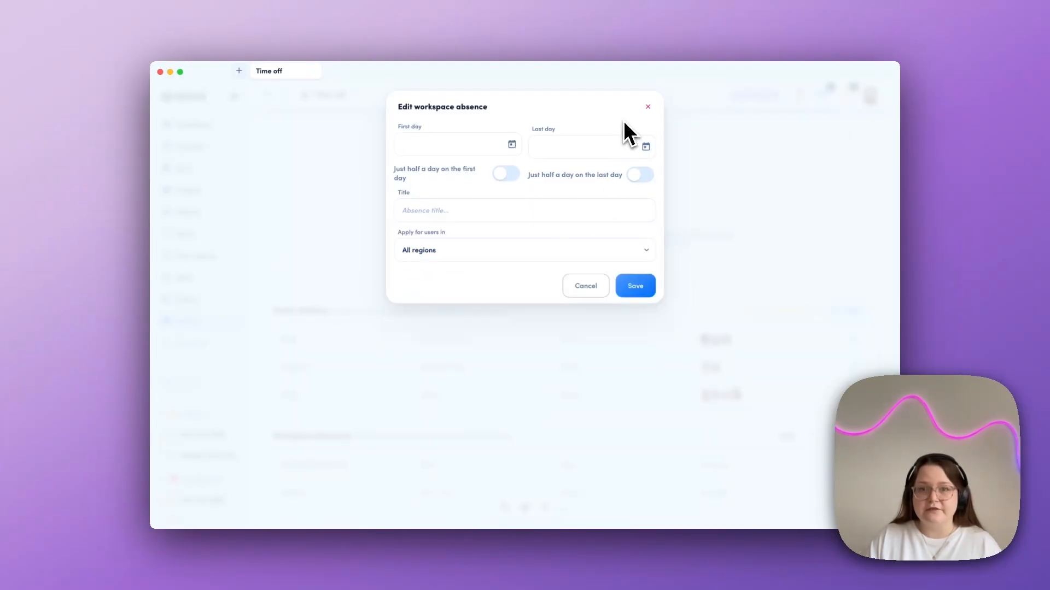
click(648, 107)
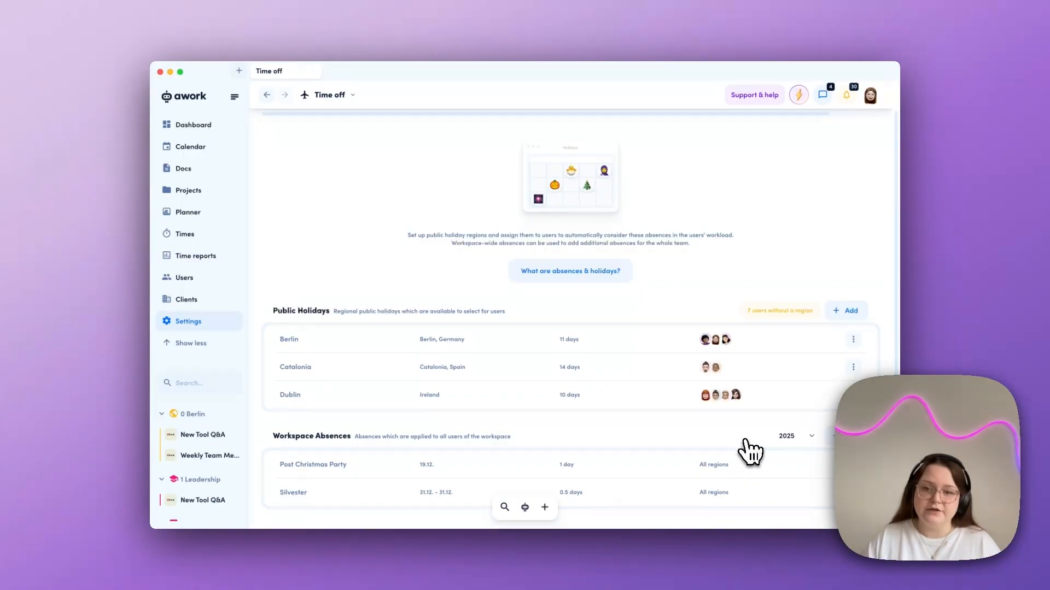
click(832, 464)
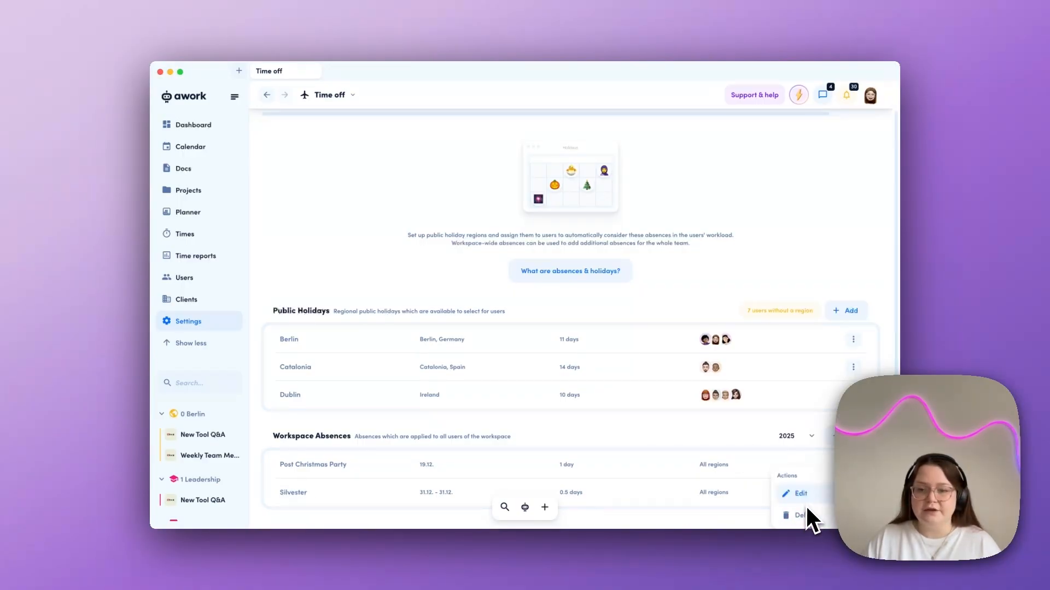
click(693, 421)
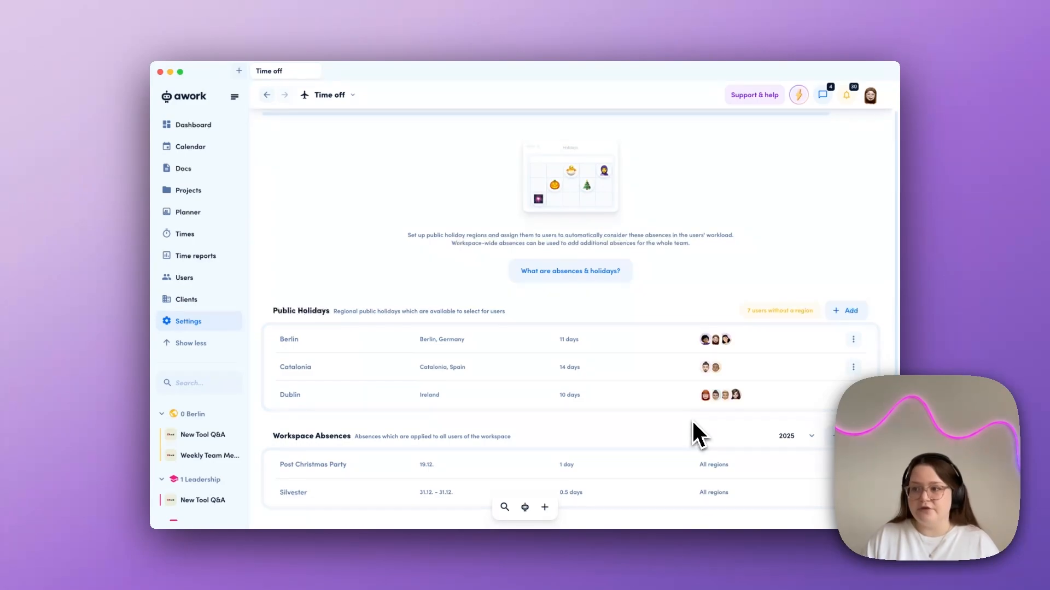
scroll(692, 422, up, 2)
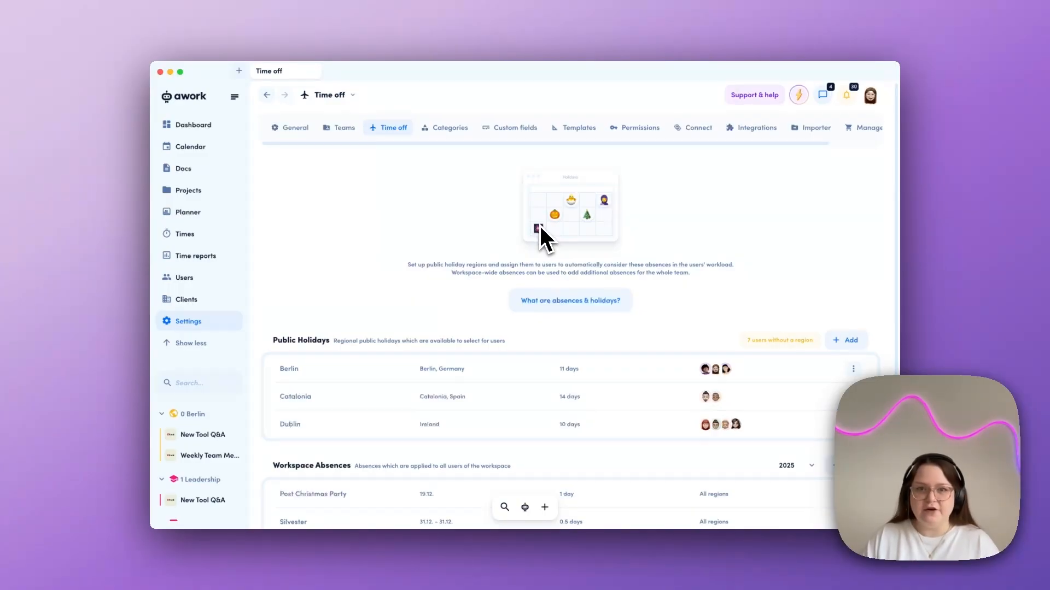
- Open the IKEA client and review its details, its projects and its tracked times
click(203, 303)
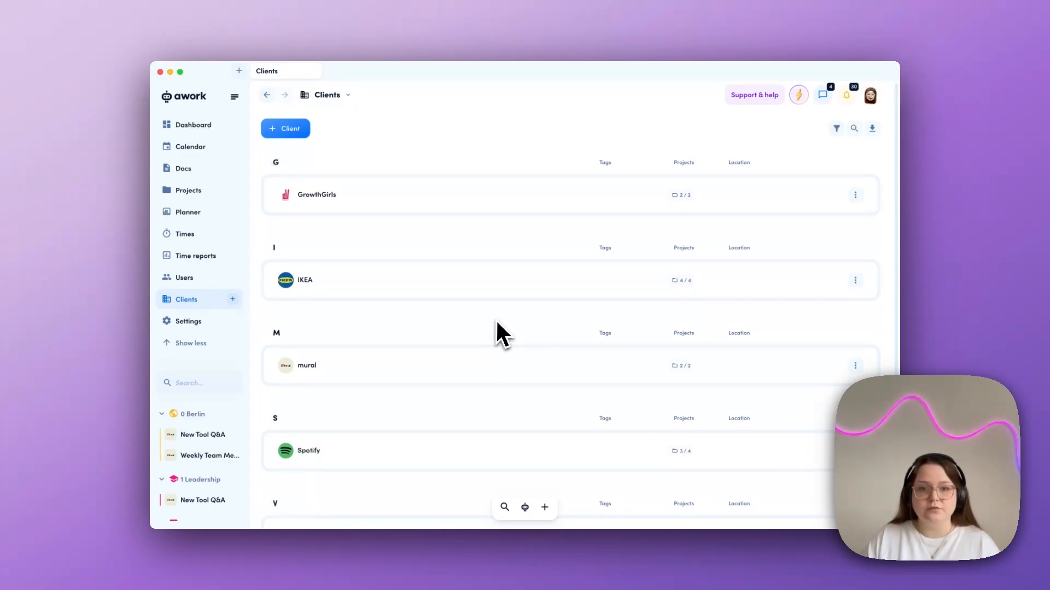
click(348, 283)
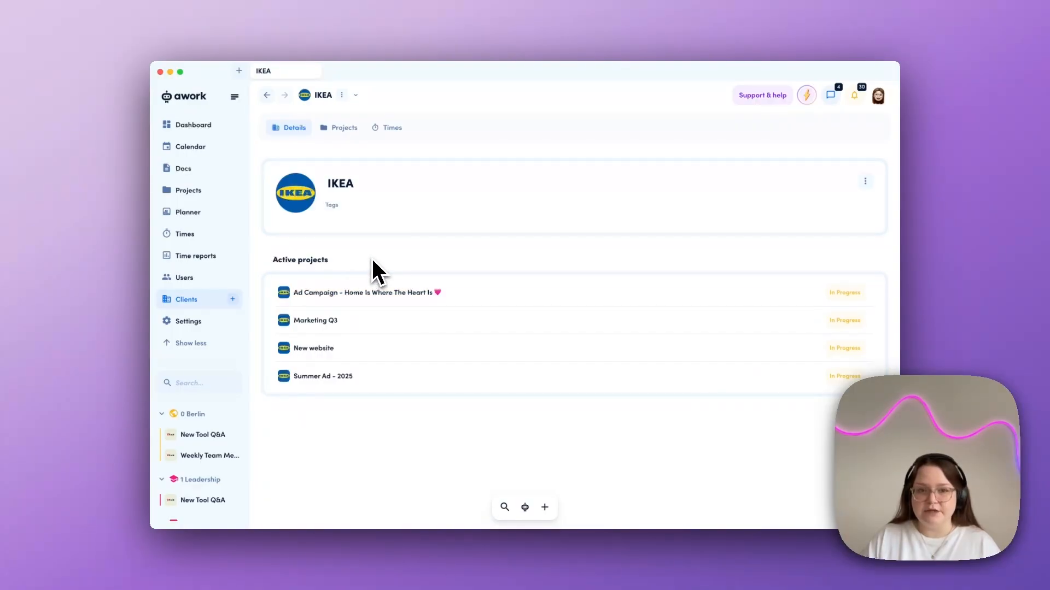
click(357, 131)
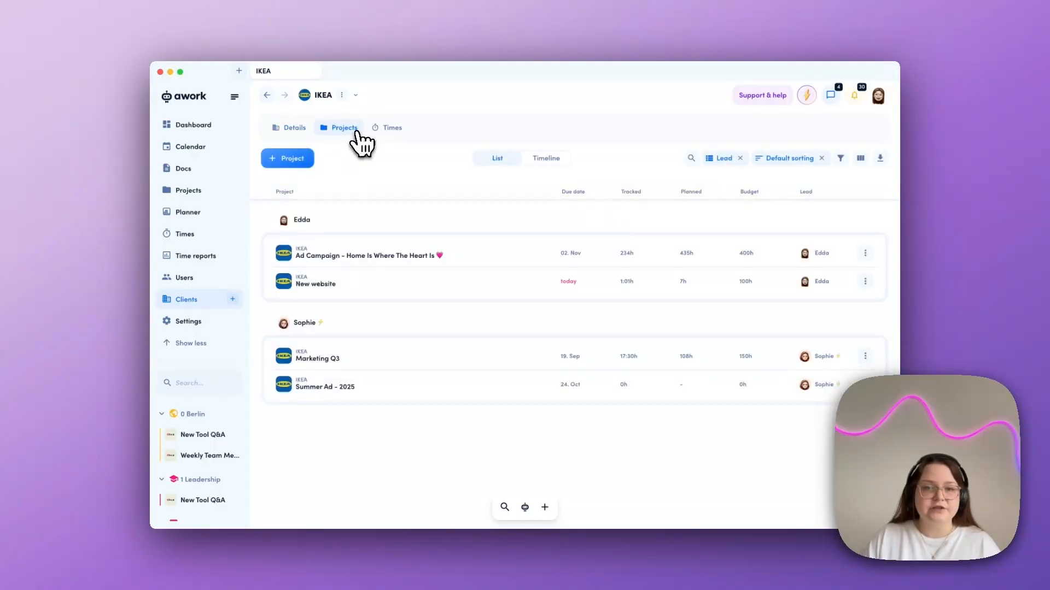
click(396, 134)
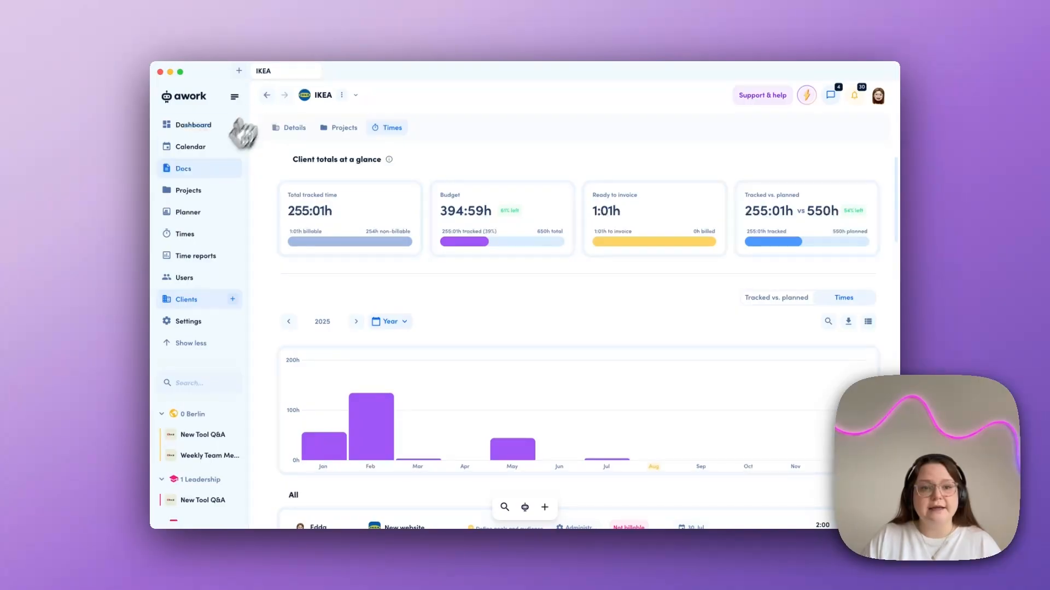
- Open the Spotify client for editing, examine the available contact fields, and close the form without changes
click(212, 304)
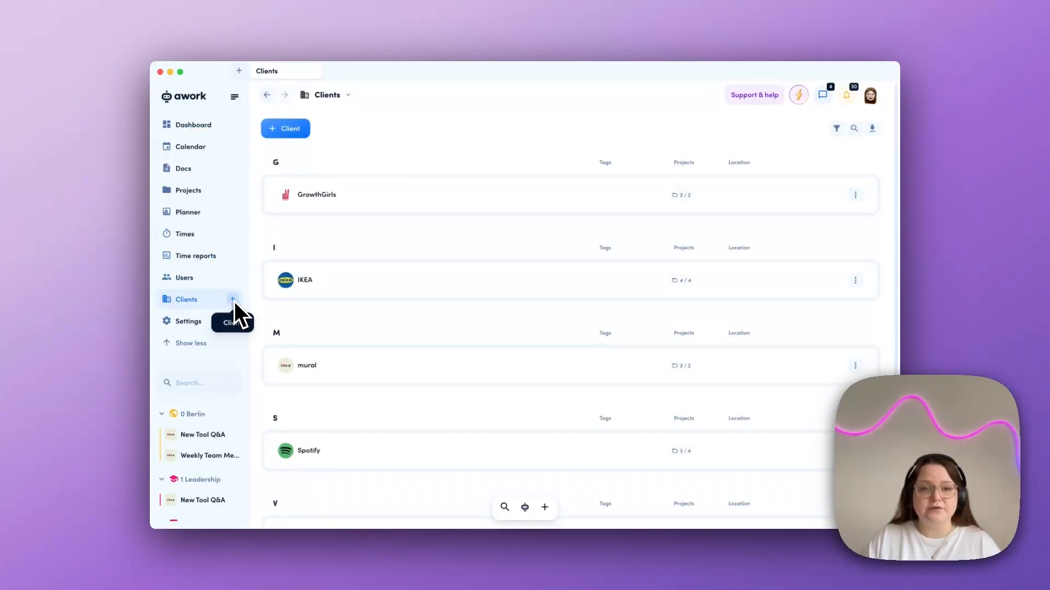
scroll(377, 301, down, 3)
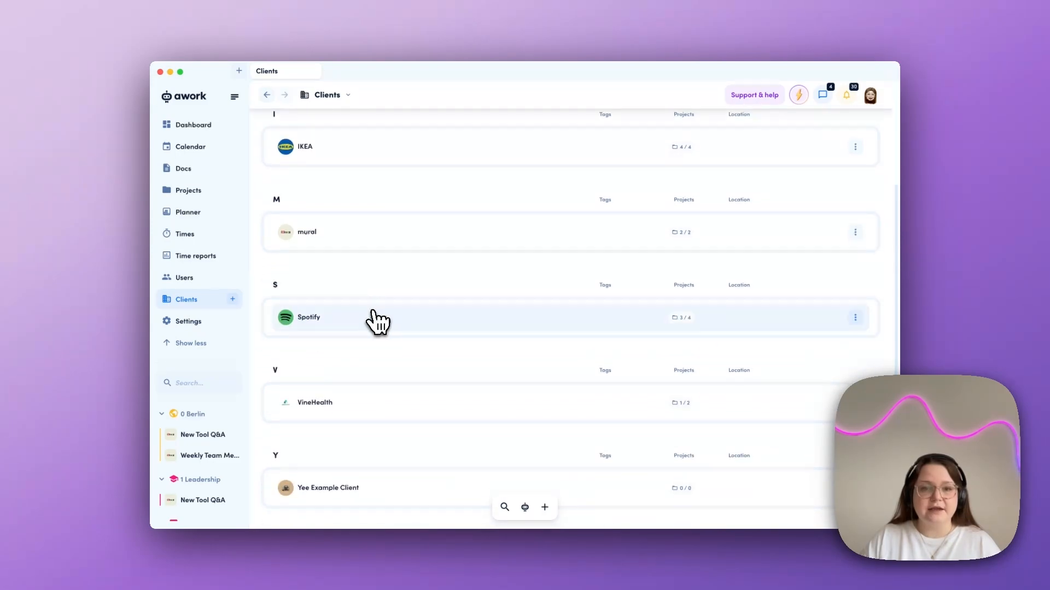
click(373, 316)
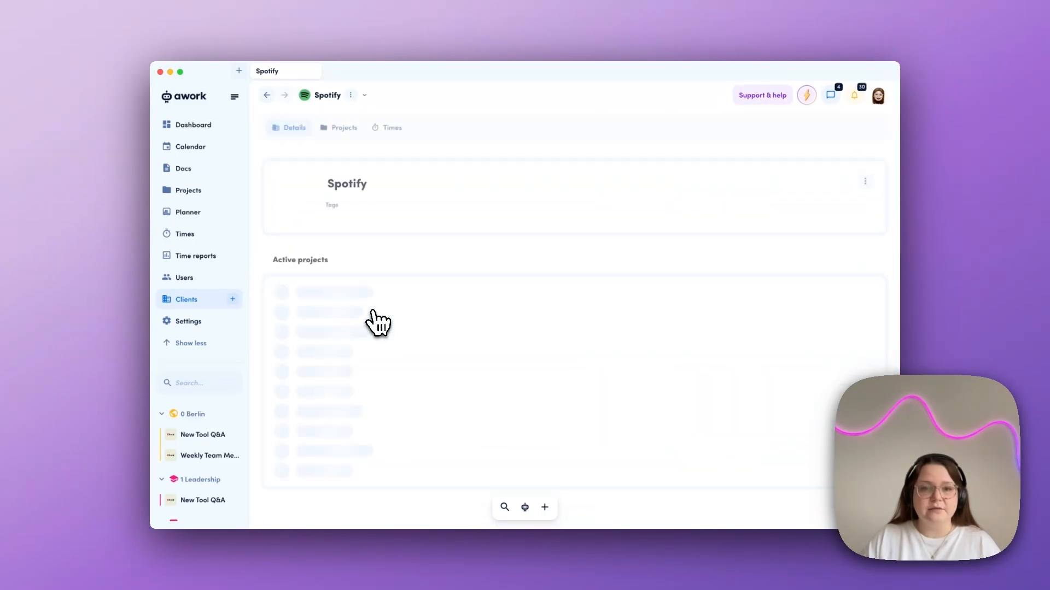
click(872, 185)
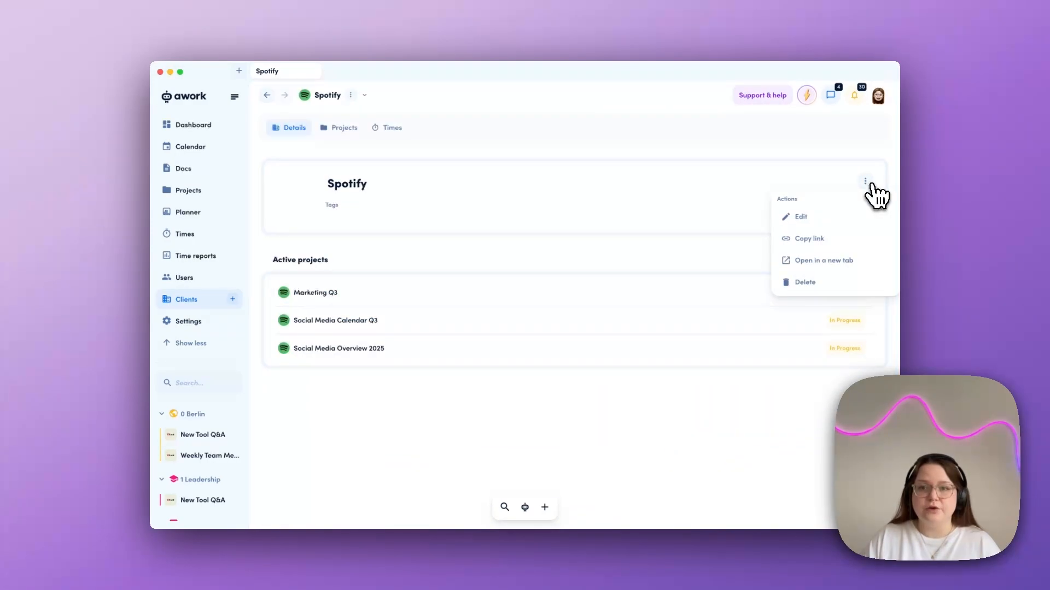
click(802, 229)
click(611, 150)
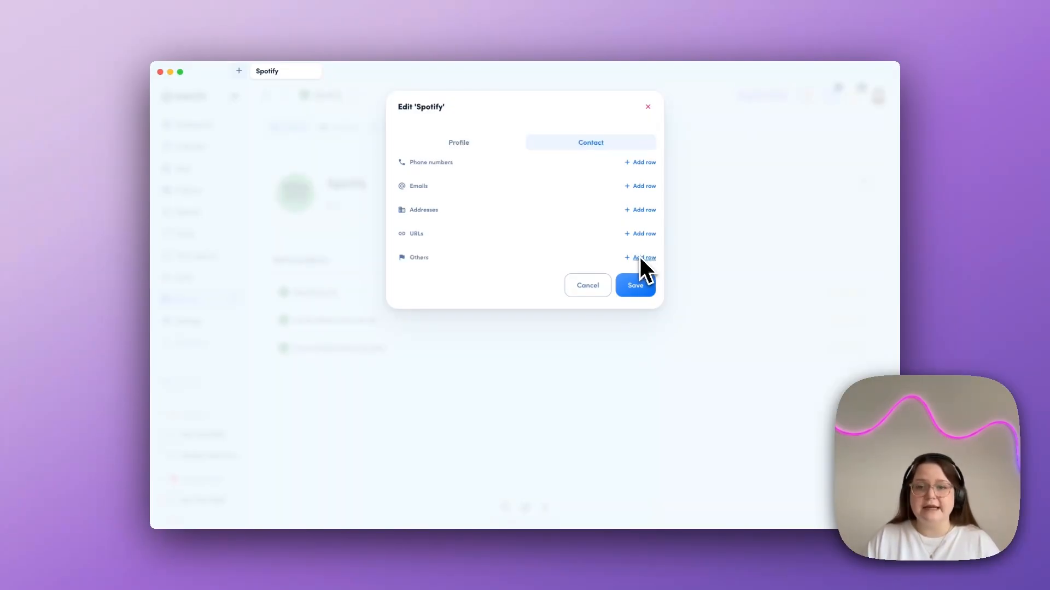
click(648, 107)
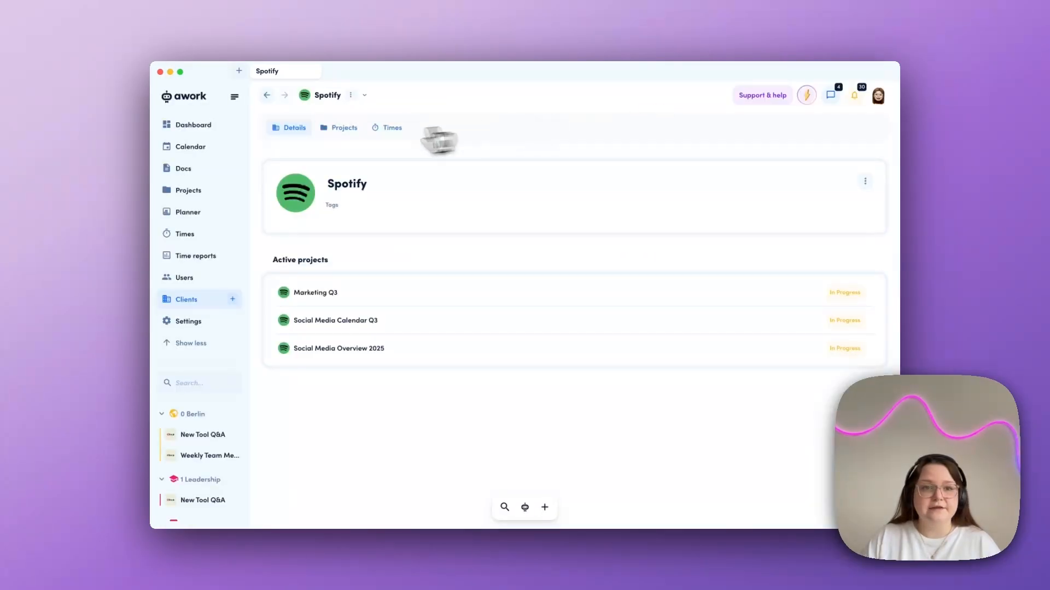
- Return to the client overview and look through the full list of clients
click(211, 299)
scroll(268, 290, down, 5)
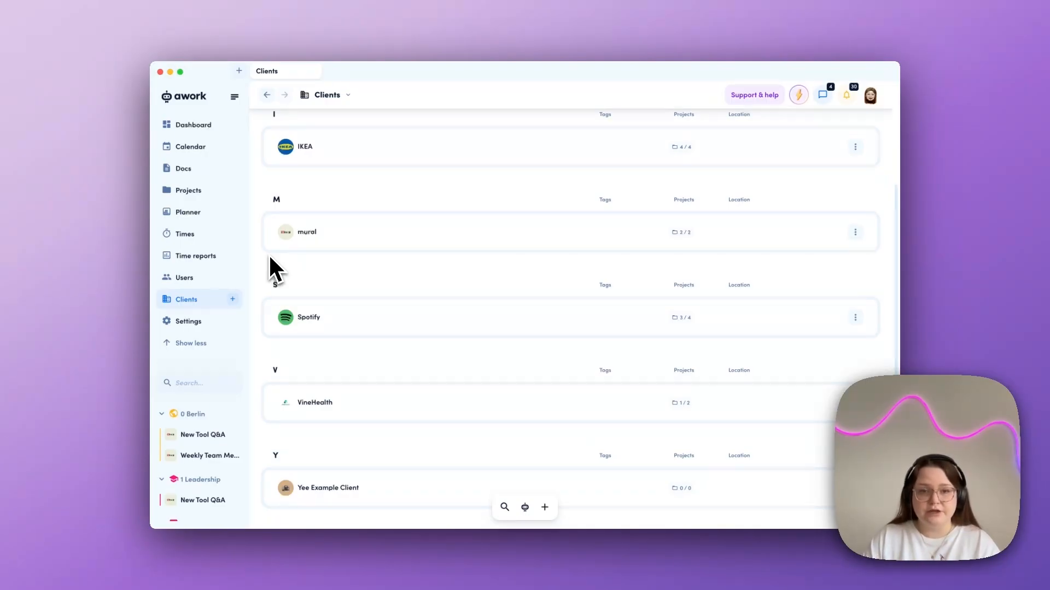
scroll(269, 258, up, 3)
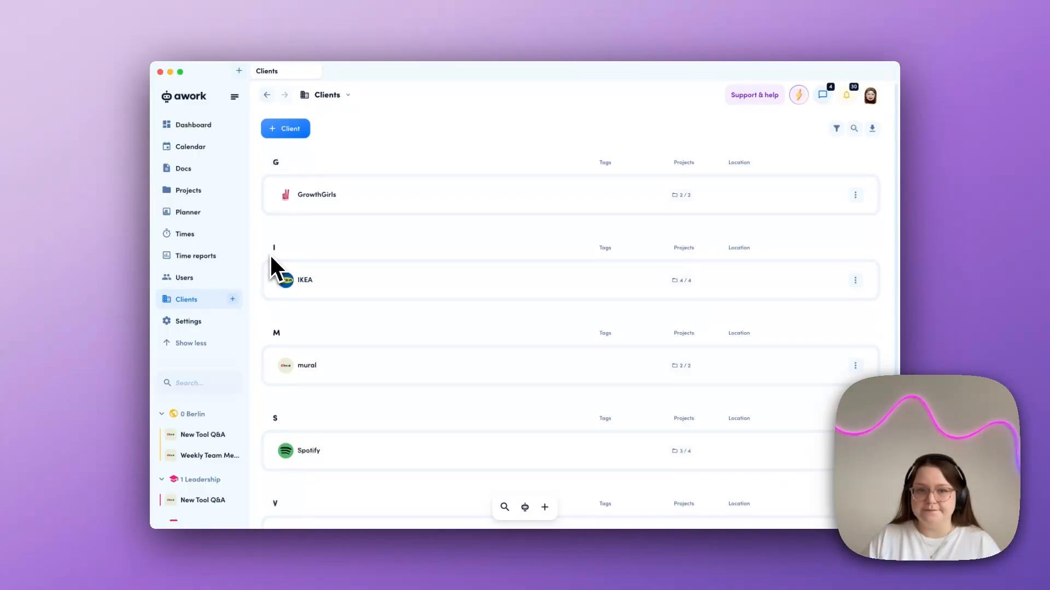
- Open the Categories settings and look through the types of work and the project types
click(192, 324)
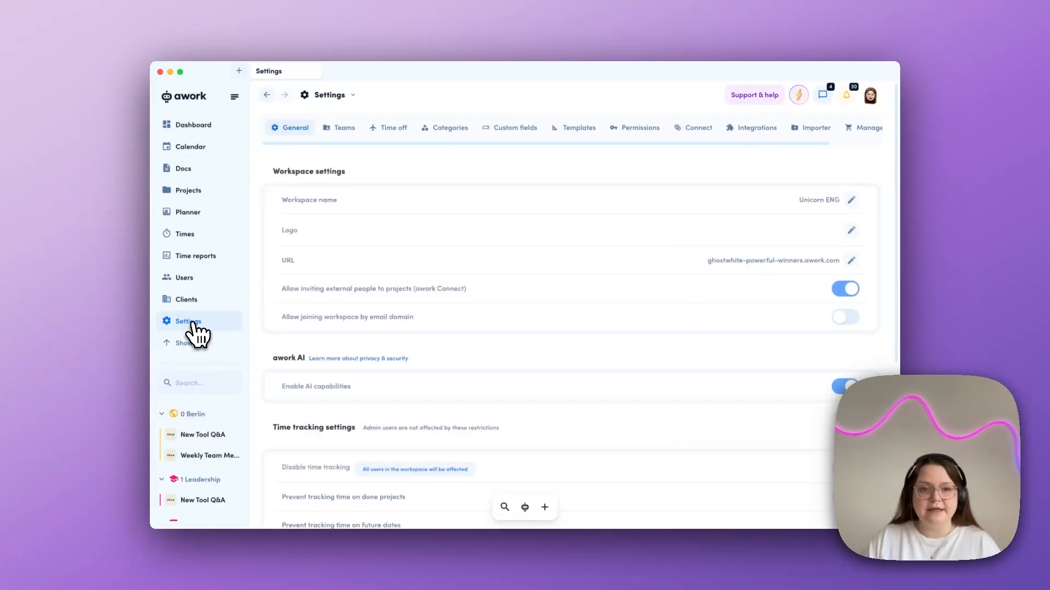
click(461, 133)
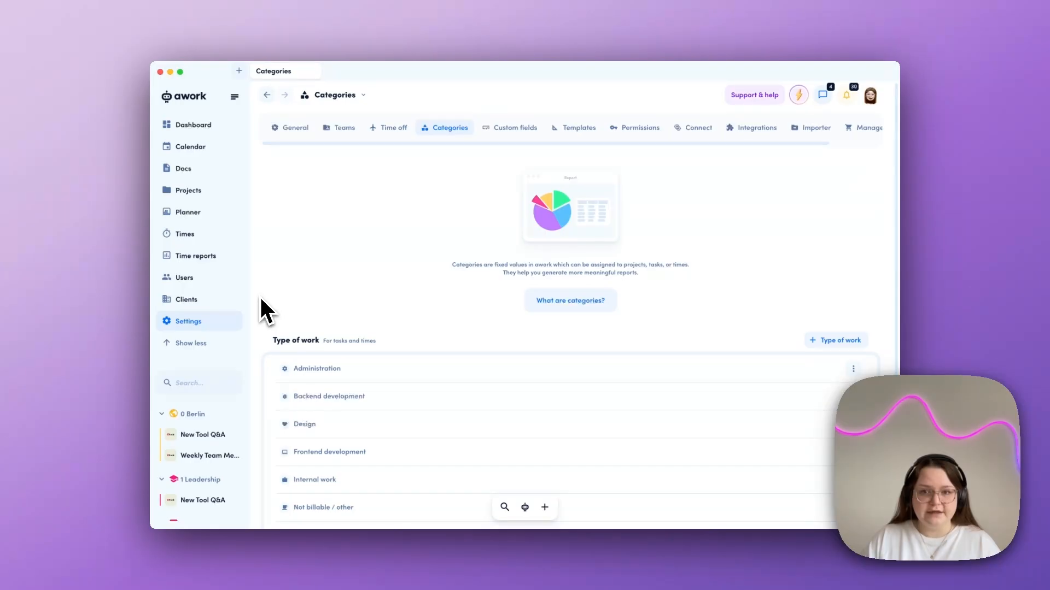
scroll(260, 299, down, 5)
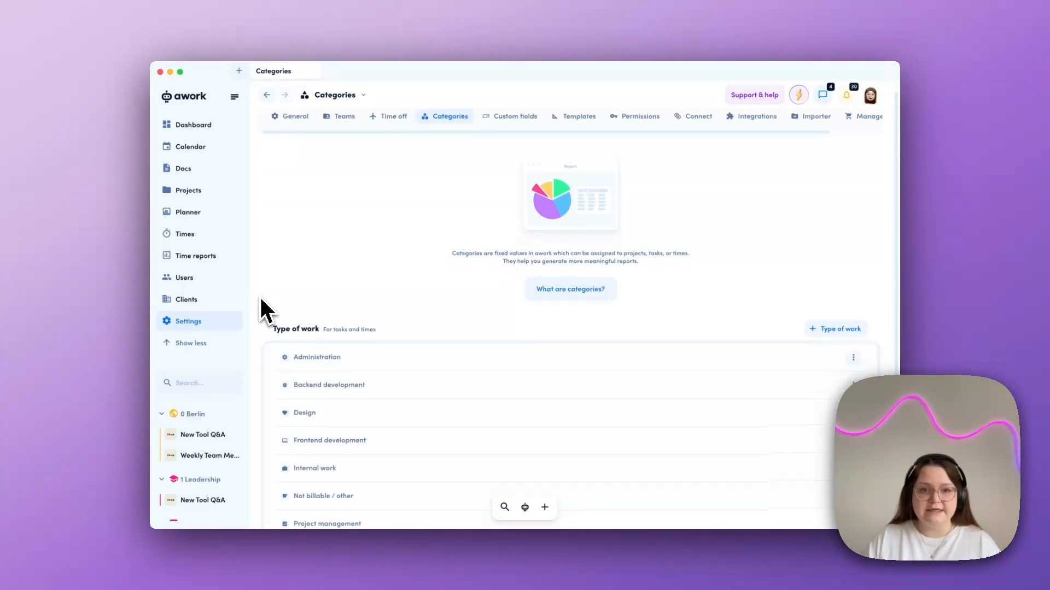
scroll(261, 299, down, 1)
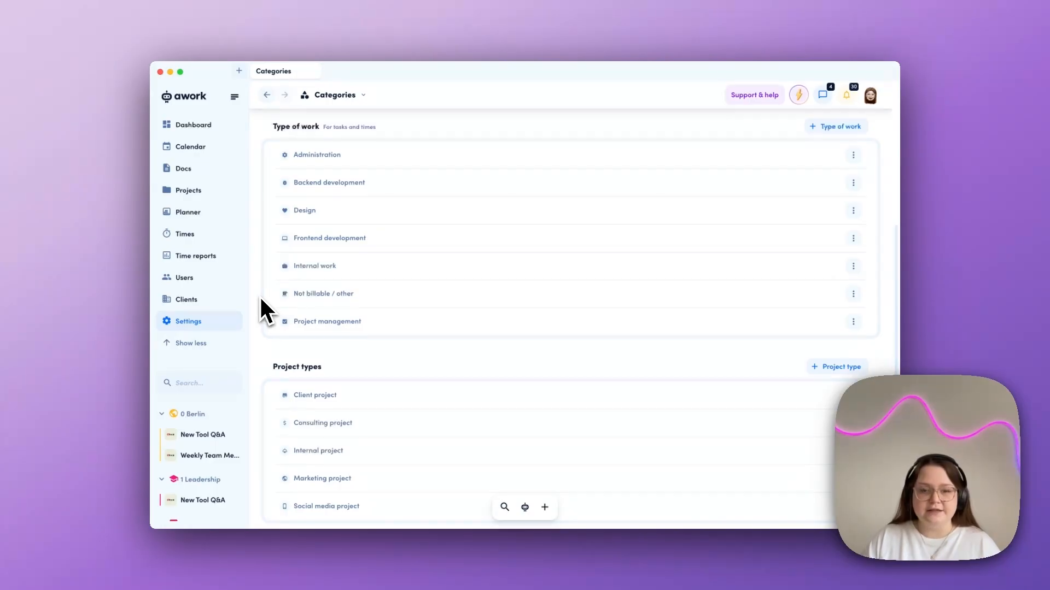
- Start a new time entry, examine the types of work that can be assigned to it, and close it without saving
scroll(261, 299, down, 1)
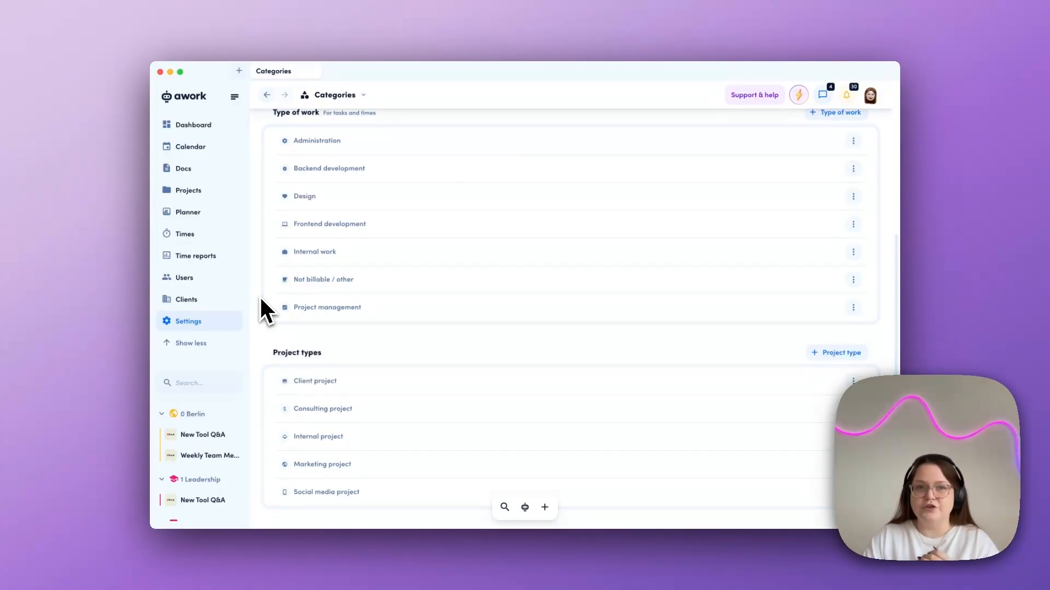
scroll(260, 300, up, 2)
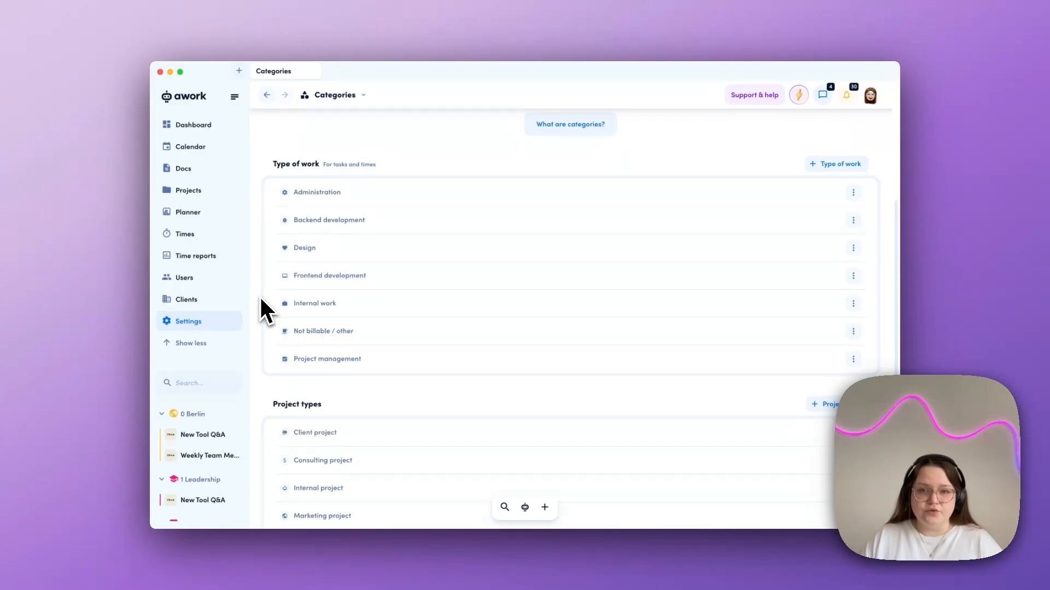
scroll(260, 299, up, 1)
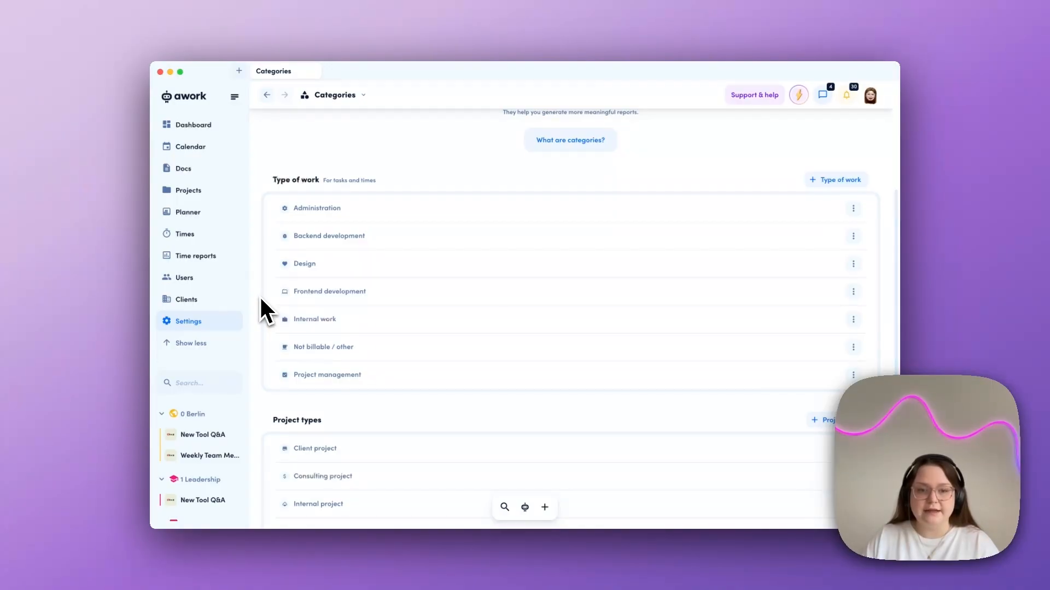
key(t)
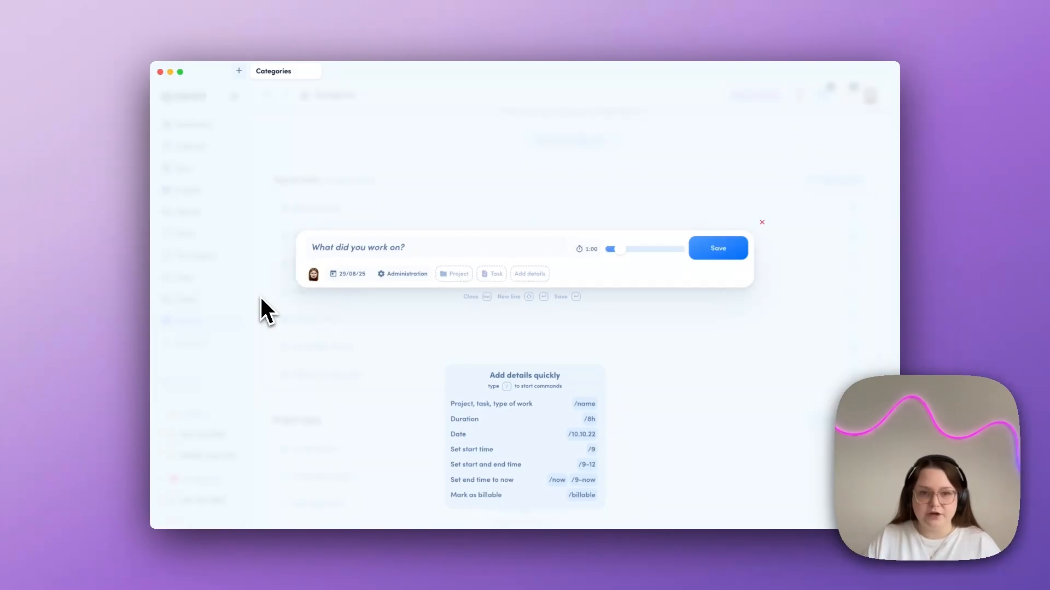
click(410, 278)
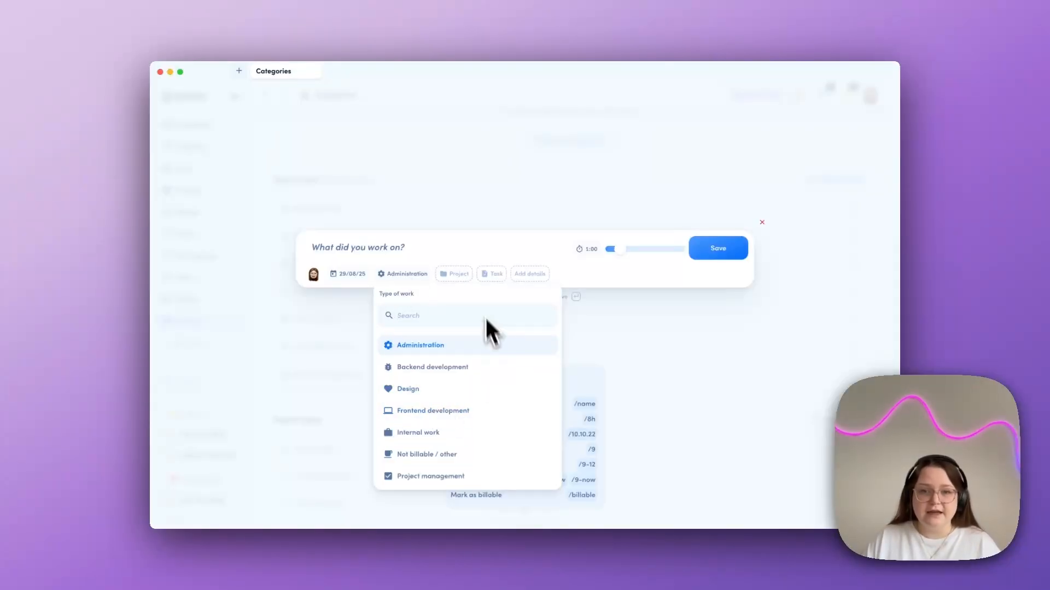
click(763, 225)
click(763, 224)
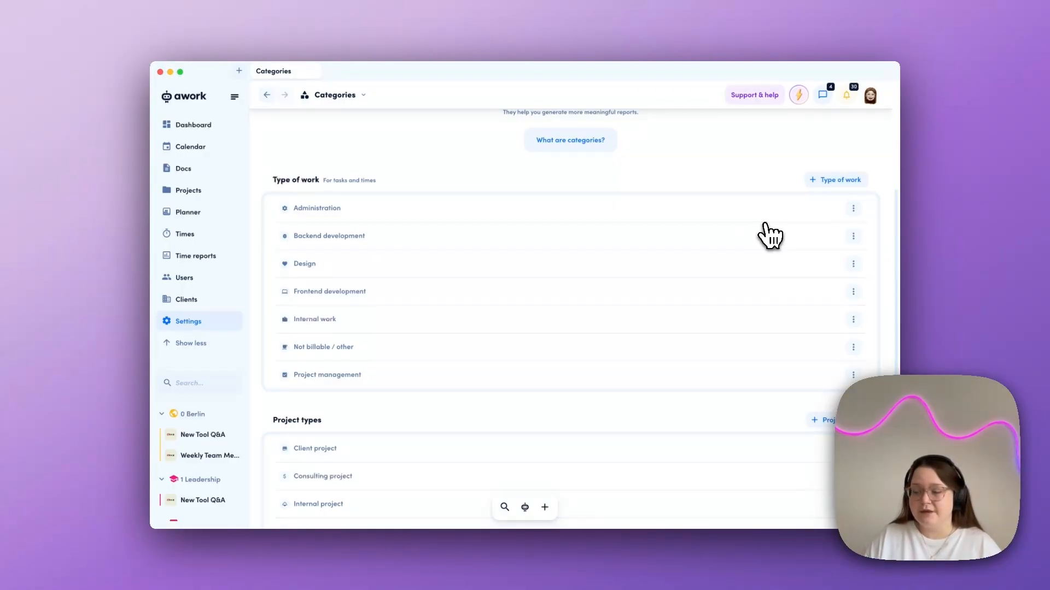
- Open the Custom fields settings and look through the custom fields for tasks and for projects
scroll(771, 235, up, 1)
scroll(771, 235, up, 5)
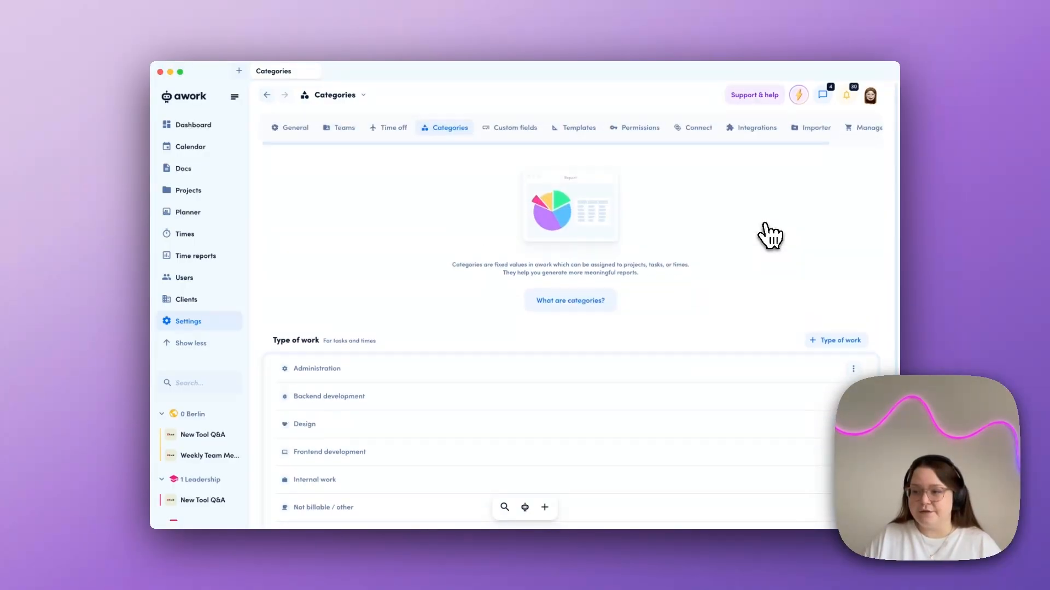
click(526, 134)
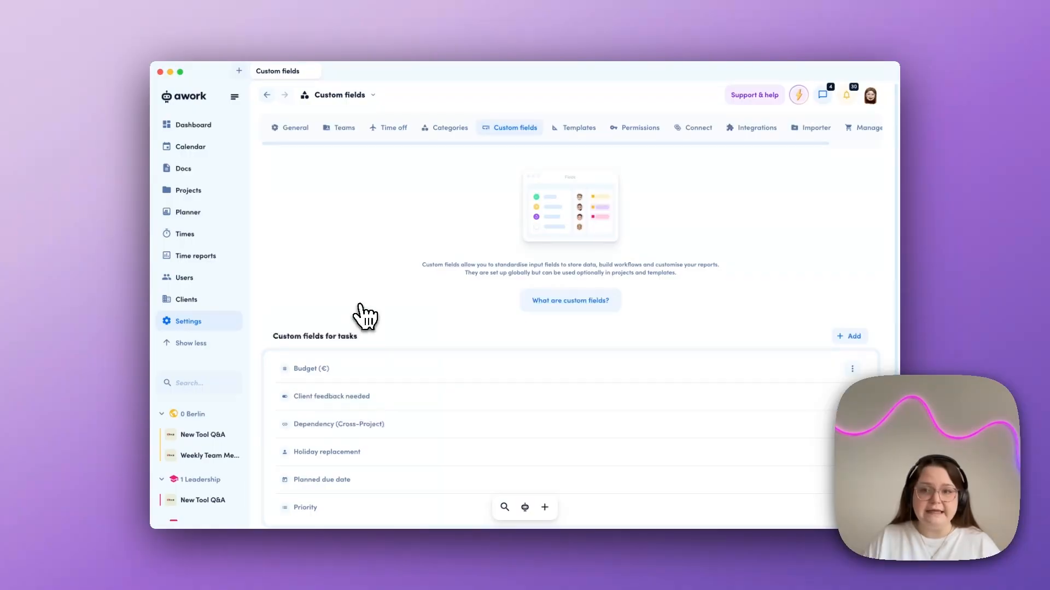
scroll(363, 316, down, 3)
scroll(364, 316, down, 2)
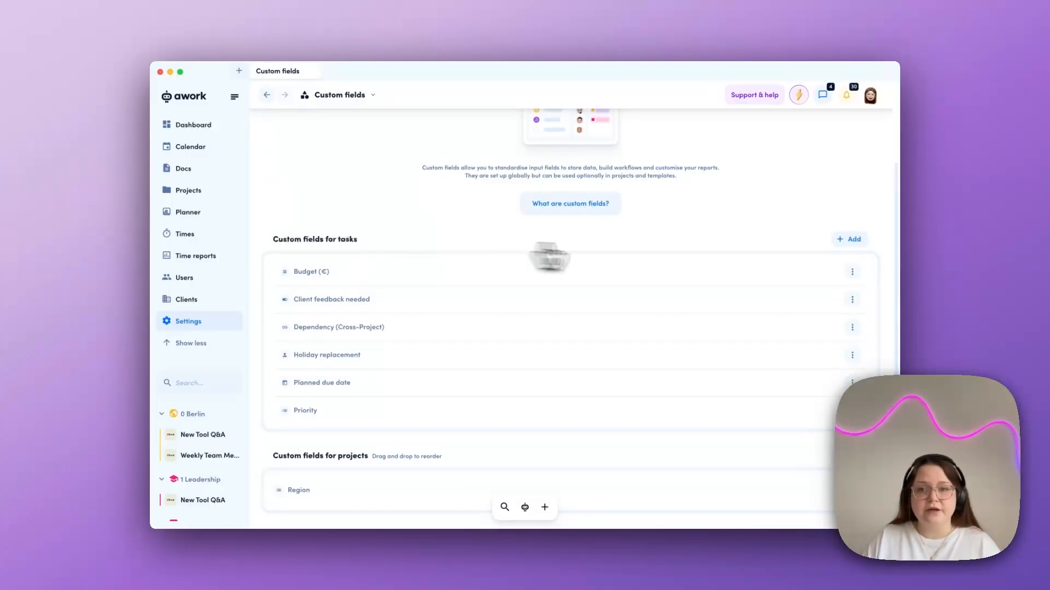
- Start a new custom field for tasks, examine the available field types, and close the form without saving
click(856, 240)
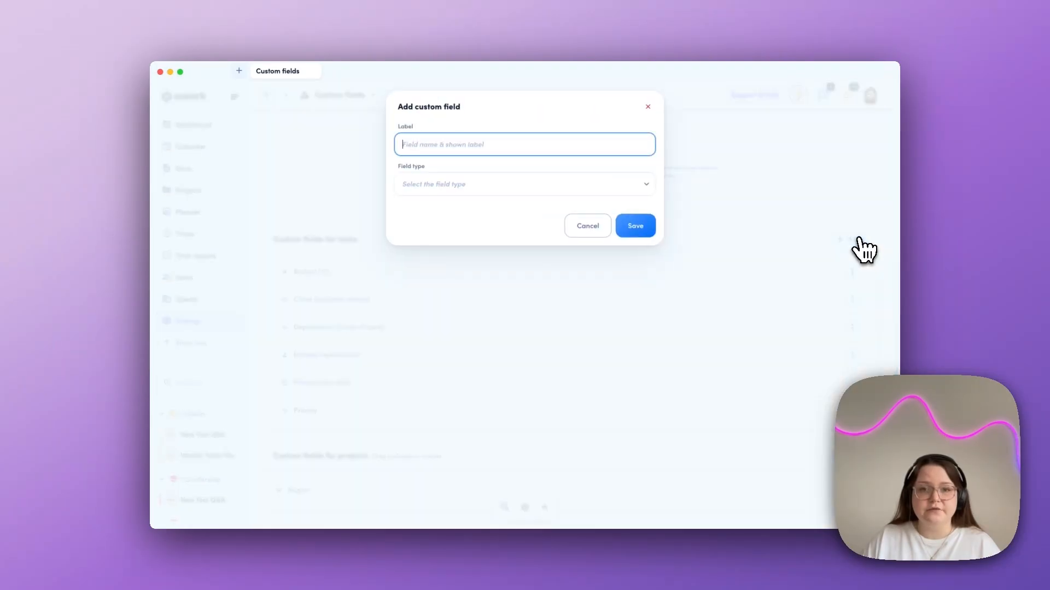
click(532, 184)
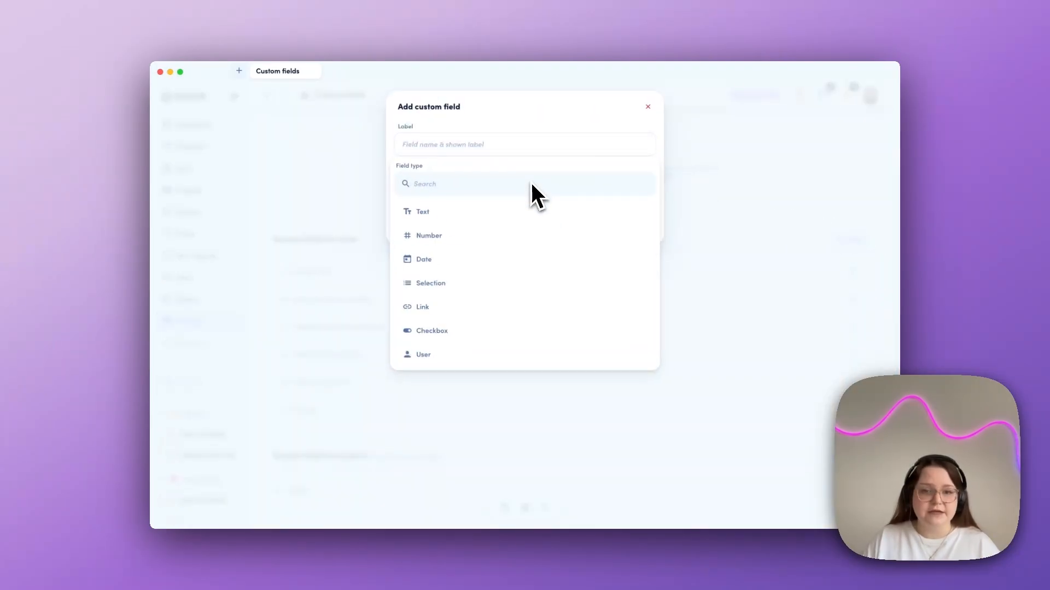
click(649, 109)
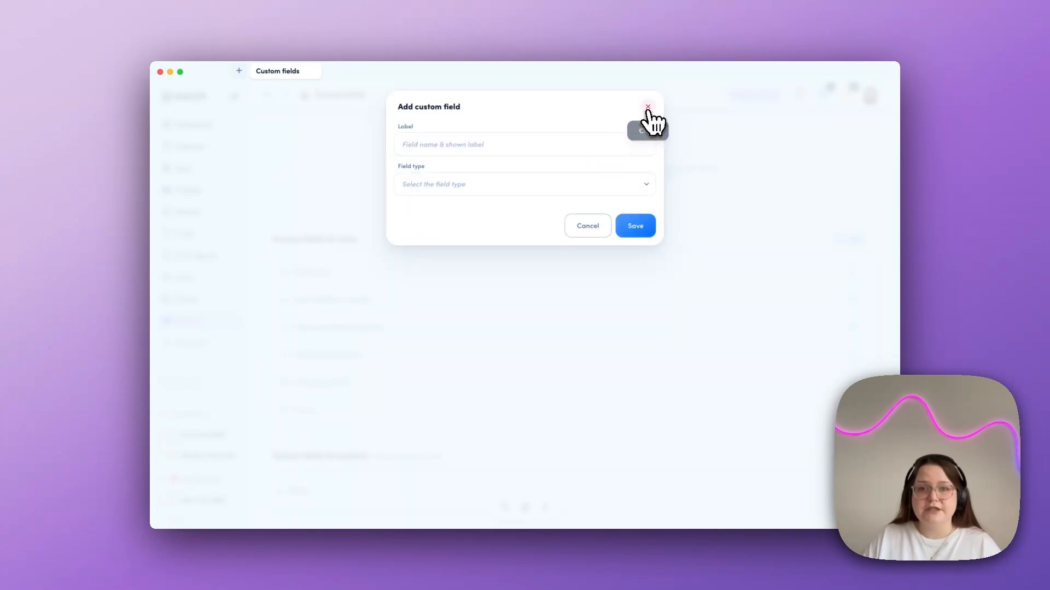
click(648, 108)
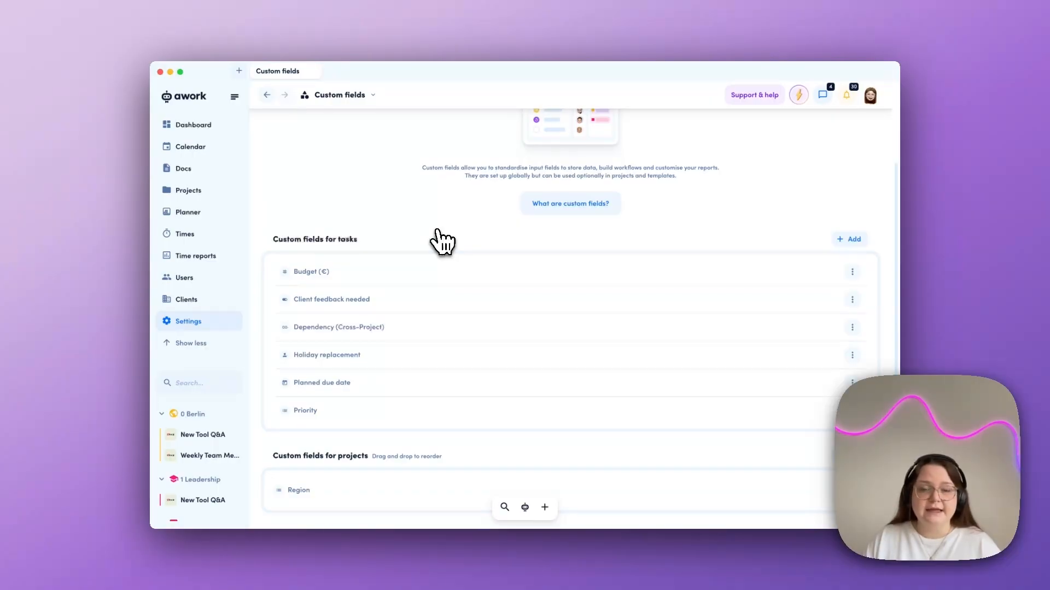
- Pick Ad Campaign, Birthday Party Planning, Spotify's Marketing Q3, New Tool Q&A and both New website projects for activating the Budget (€) field, and cancel
click(853, 272)
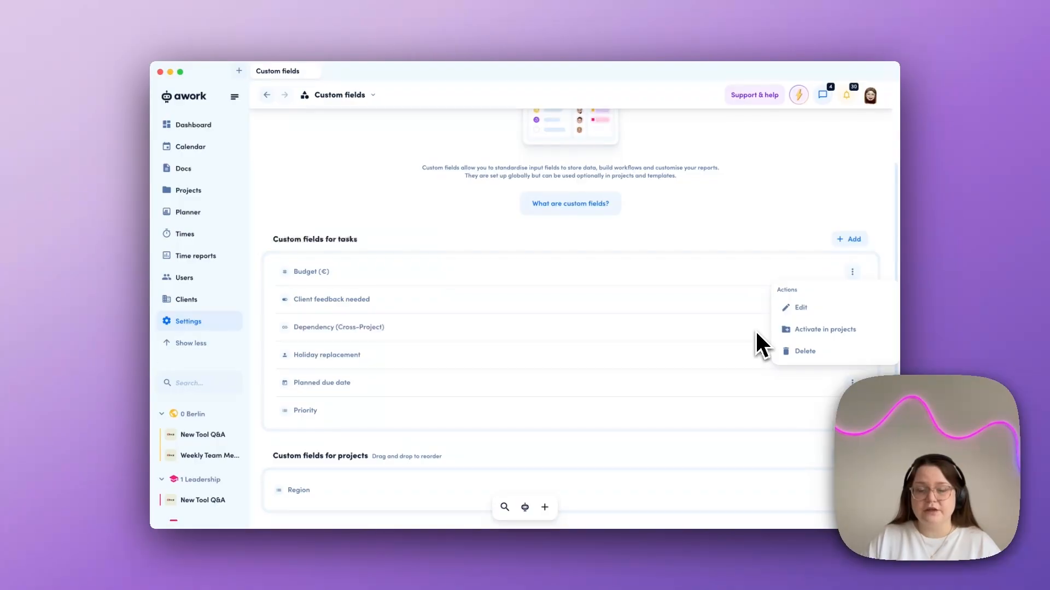
click(802, 329)
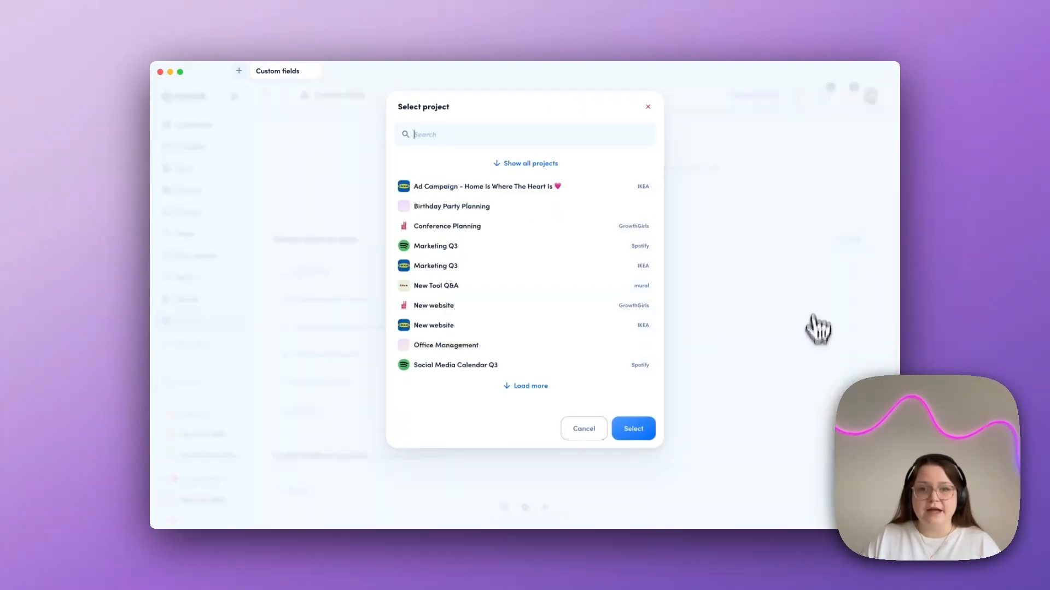
click(521, 187)
click(500, 206)
click(488, 247)
click(484, 285)
click(479, 304)
click(479, 326)
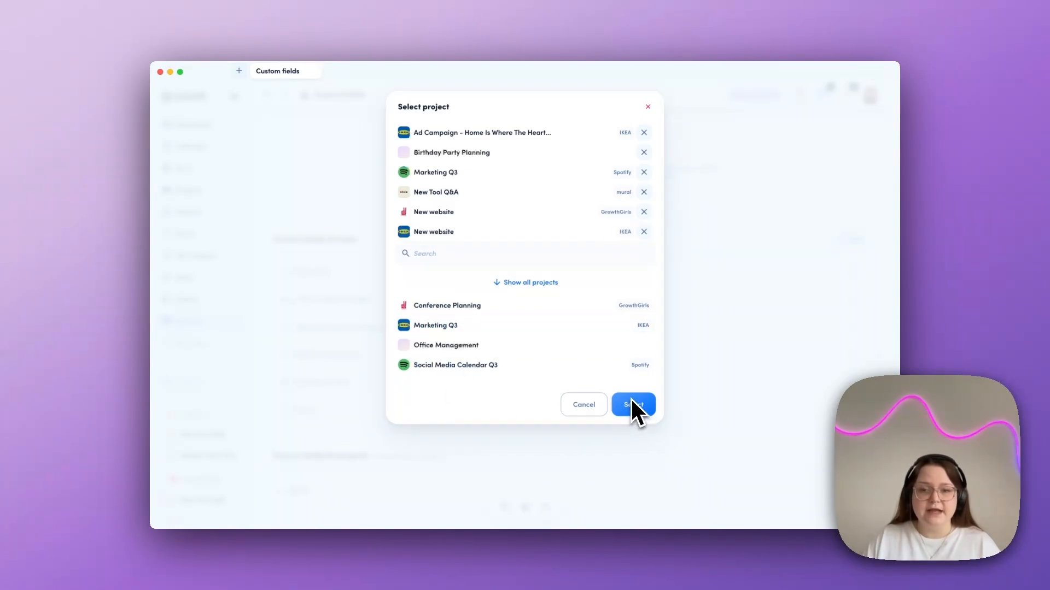
click(600, 407)
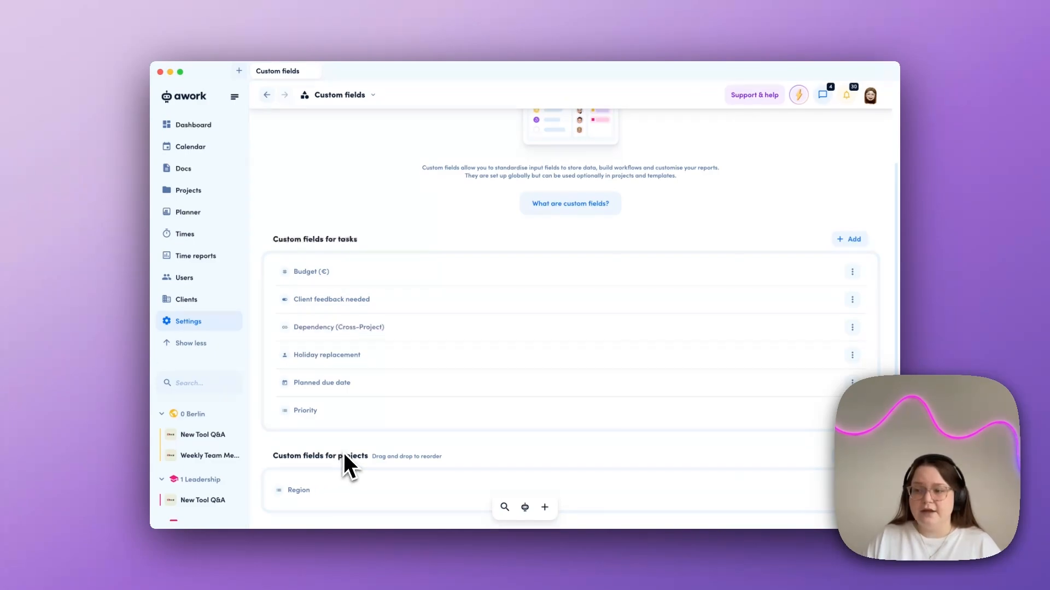
- Start a new task, add the tag "urgent" to it, and discard the task without saving
scroll(359, 440, up, 3)
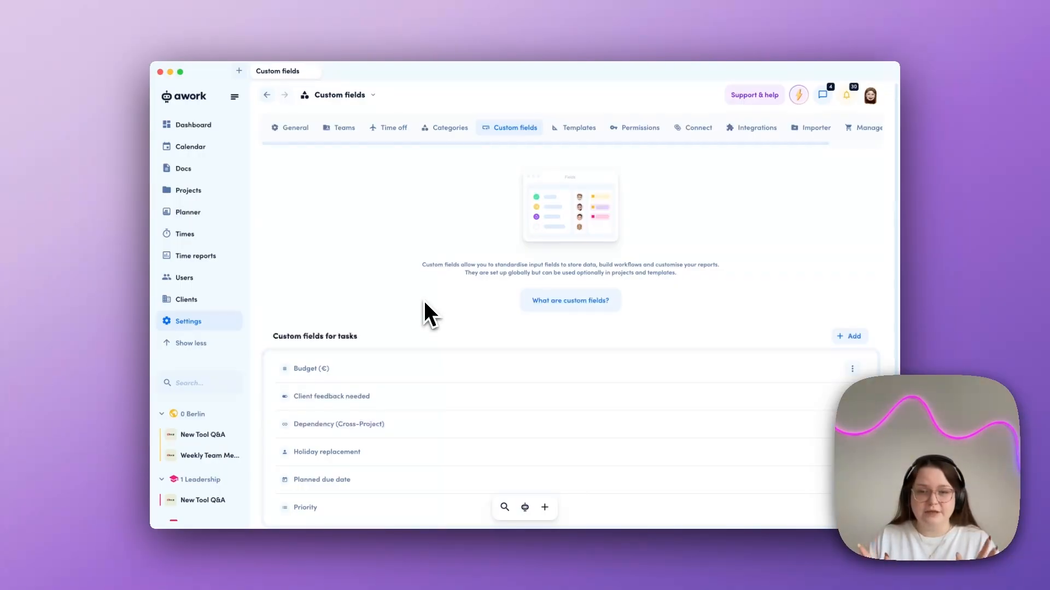
key(n)
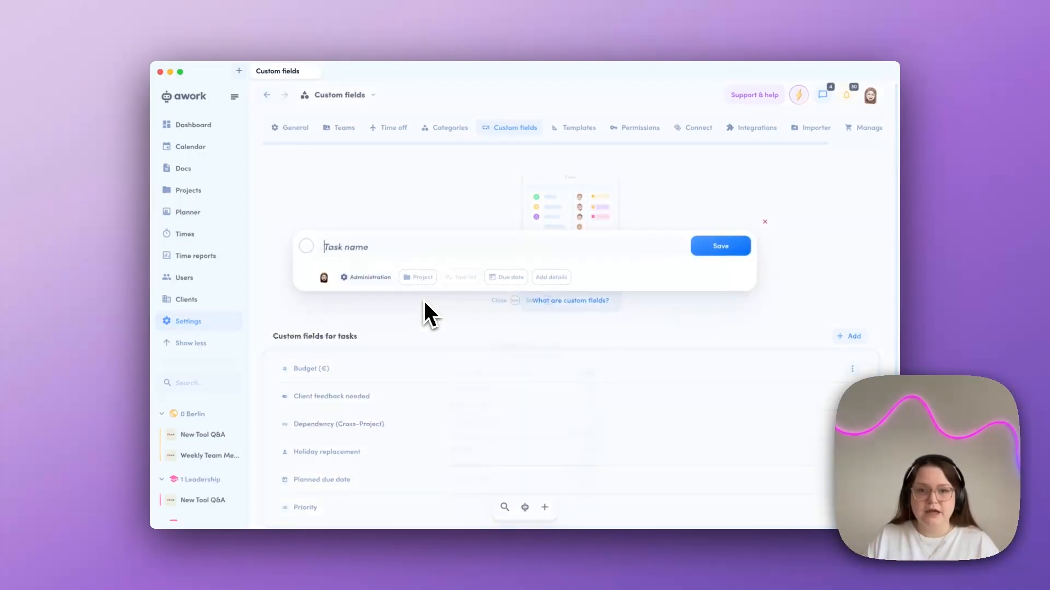
click(551, 277)
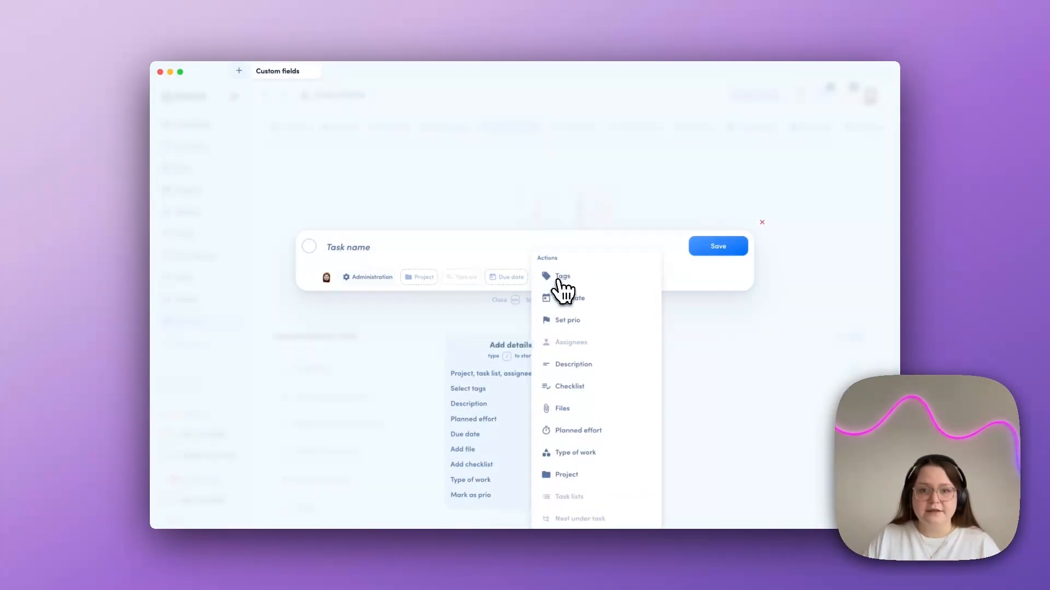
click(561, 279)
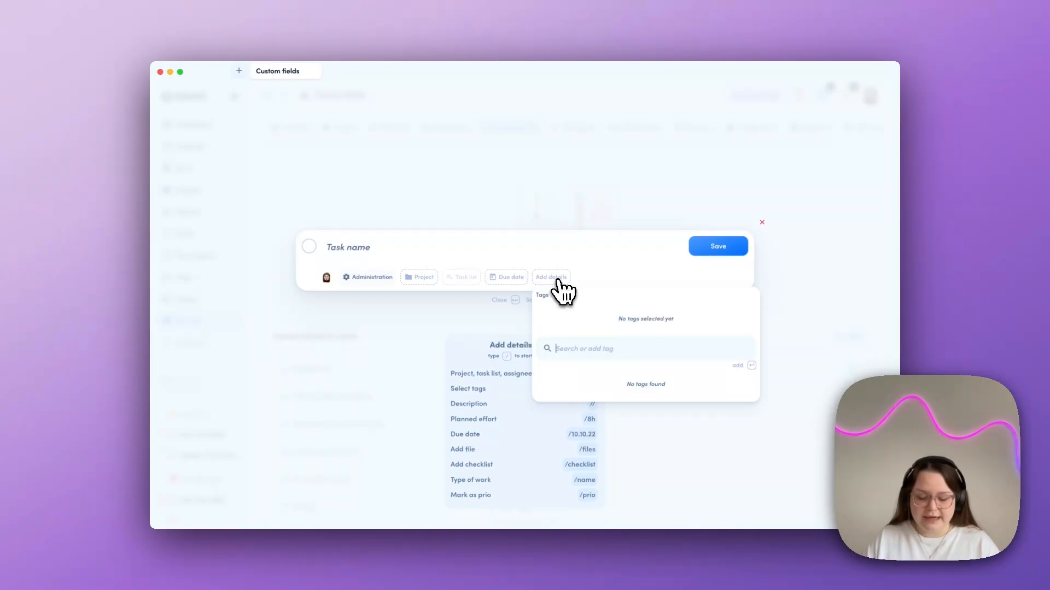
text(urgent)
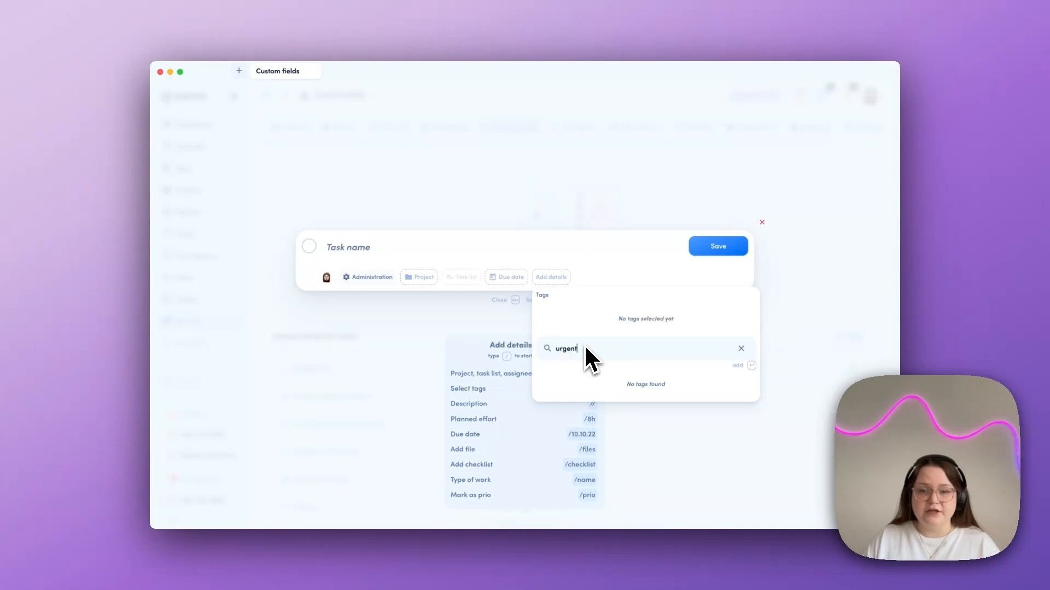
key(Return)
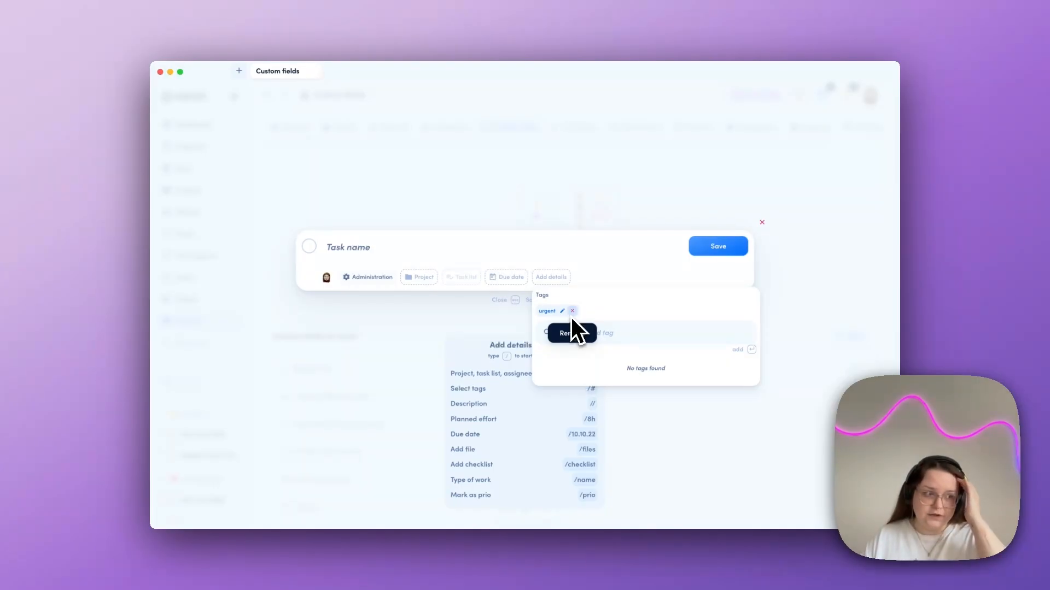
click(657, 260)
click(761, 223)
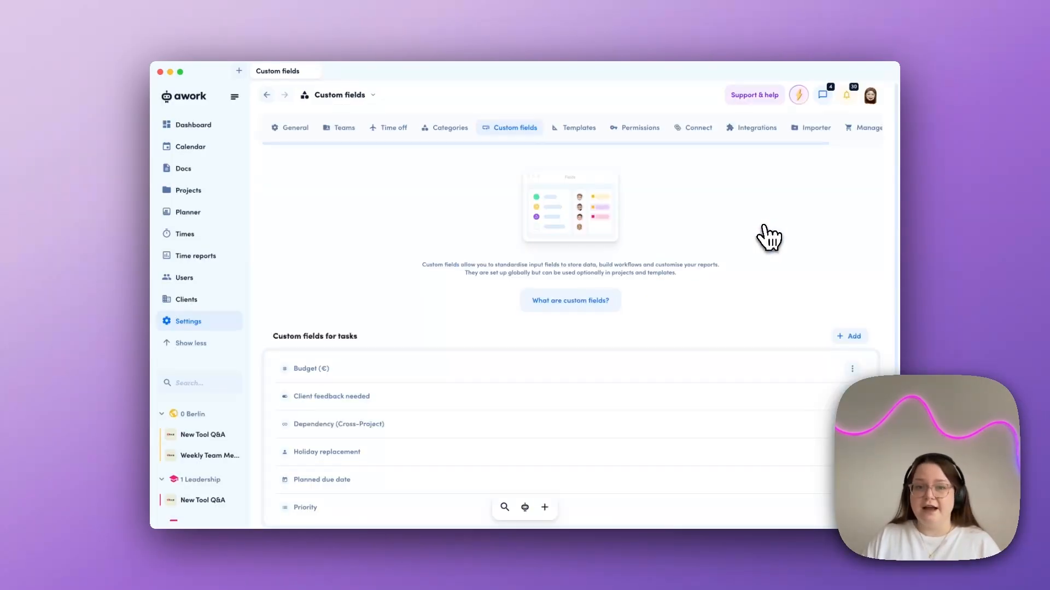
- Review the custom fields once more, and open the Templates settings to look at the project and task templates
scroll(759, 243, down, 4)
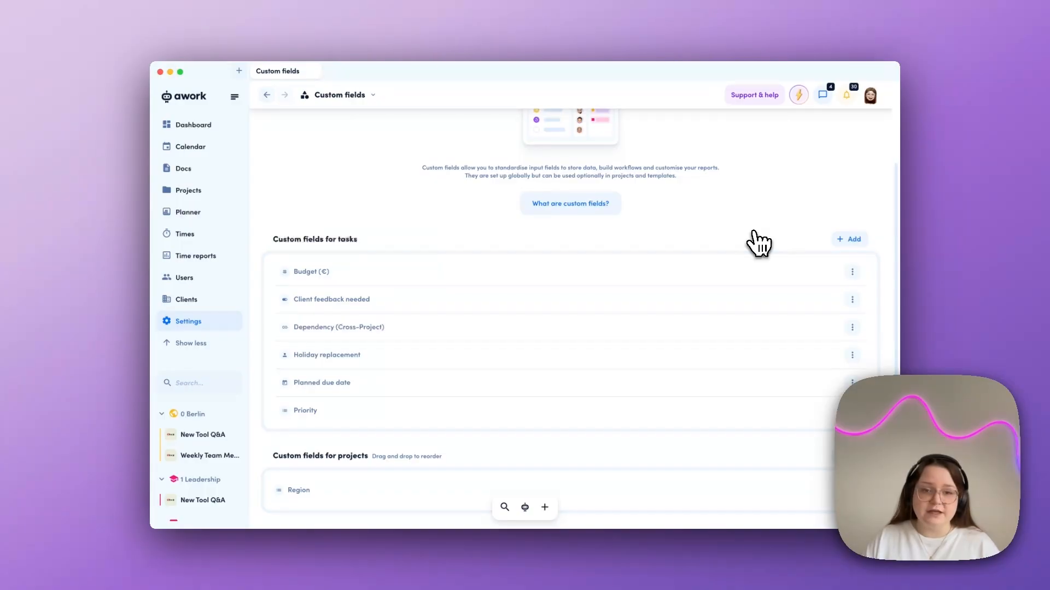
scroll(758, 243, up, 3)
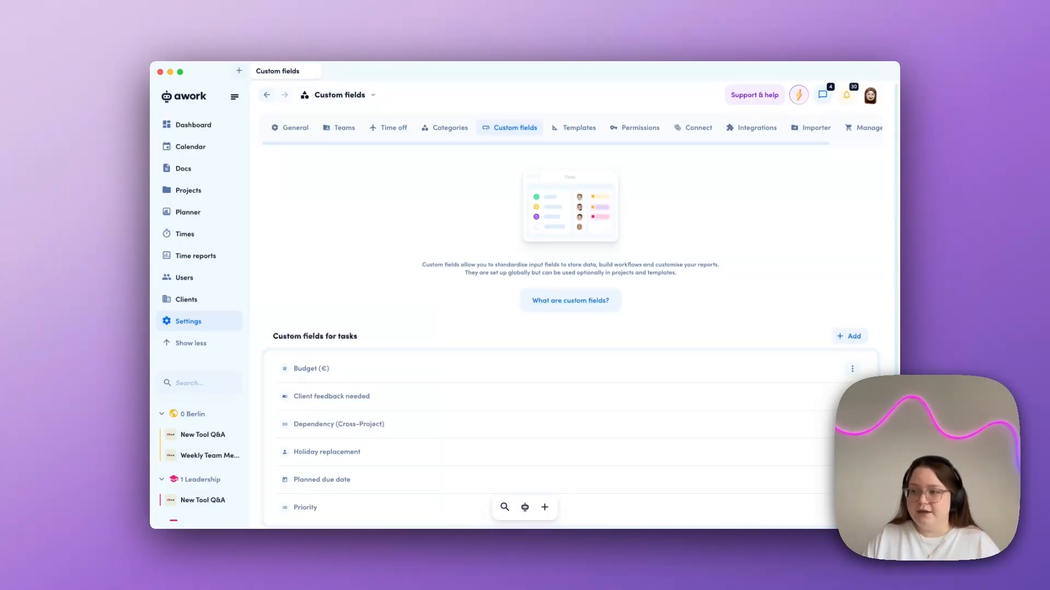
click(572, 131)
scroll(325, 260, down, 2)
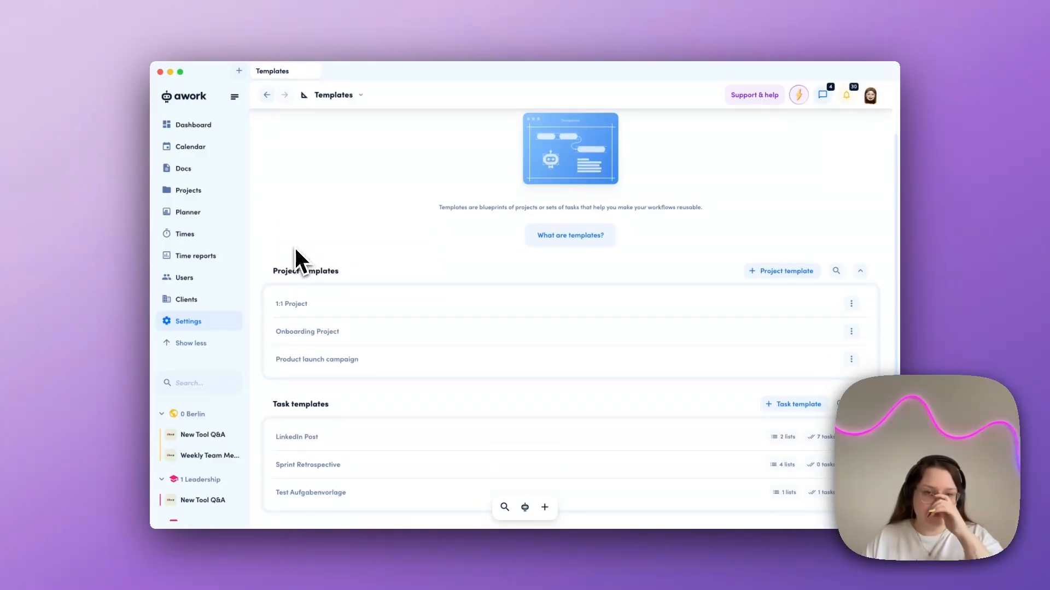
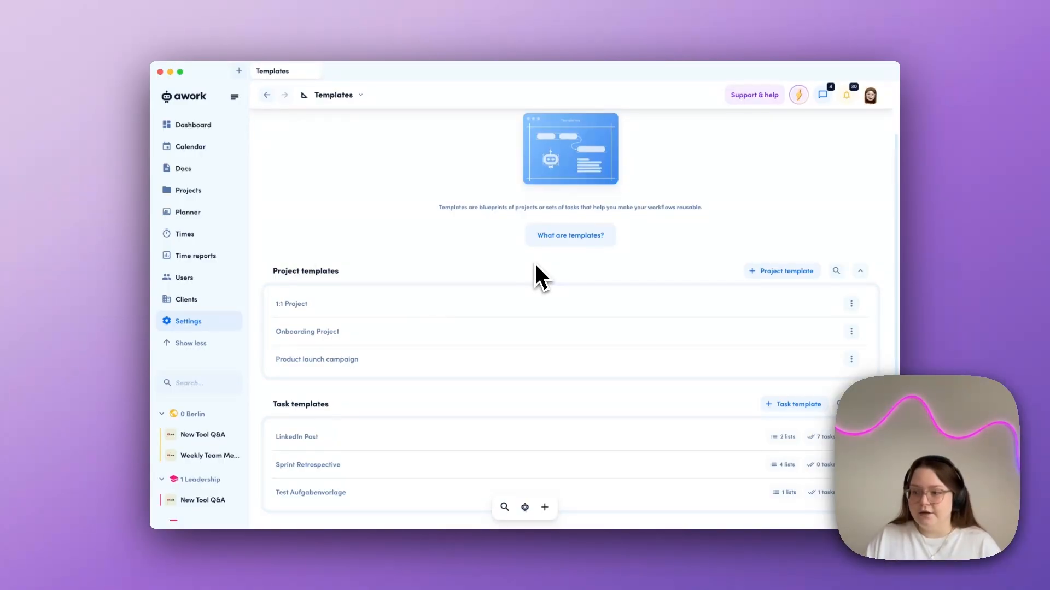
- Open the Permissions settings and look through the workspace-wide and project-based permission roles
scroll(535, 265, up, 2)
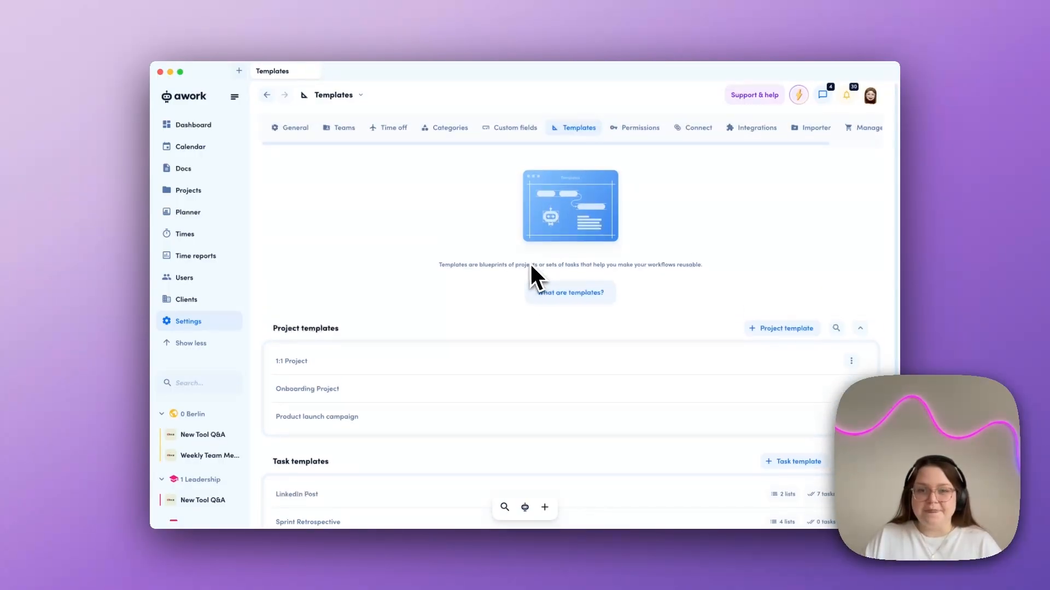
click(639, 129)
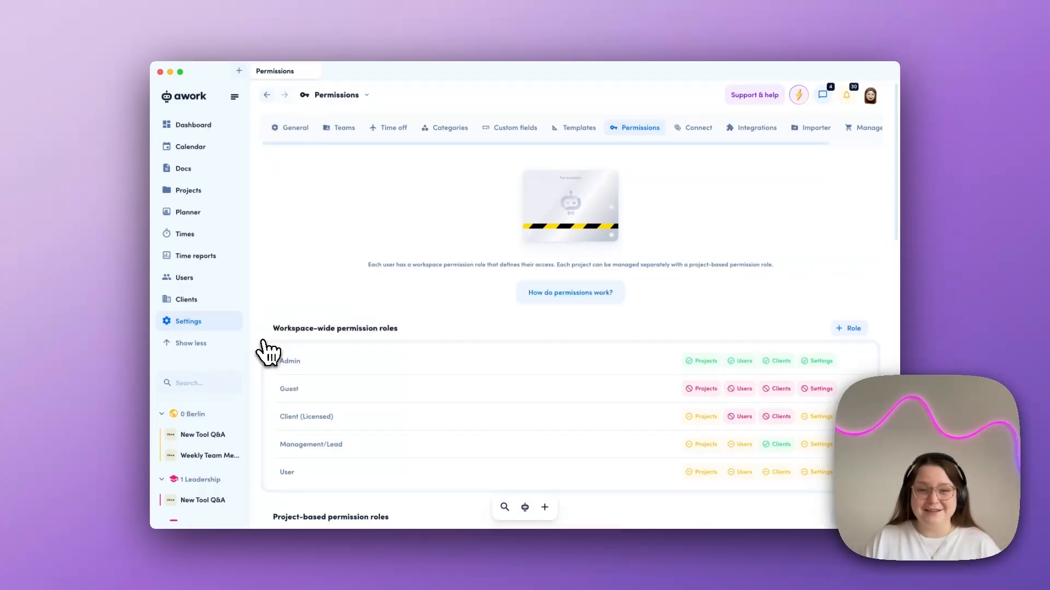
scroll(270, 351, down, 4)
scroll(268, 353, down, 2)
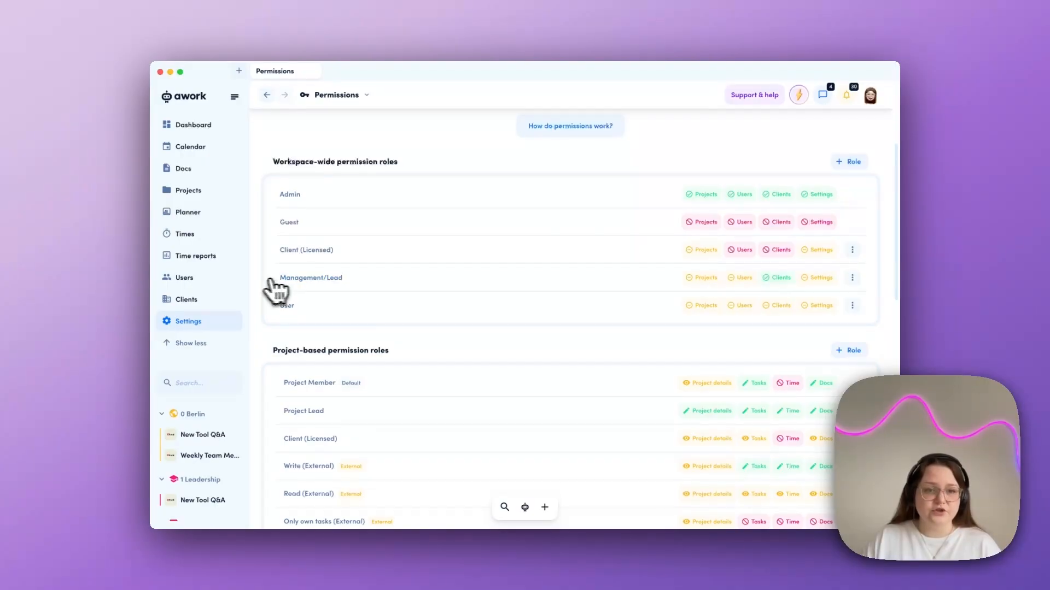
- Open the form for inviting new users, set the first row's role to User, and close it without sending invitations
click(232, 279)
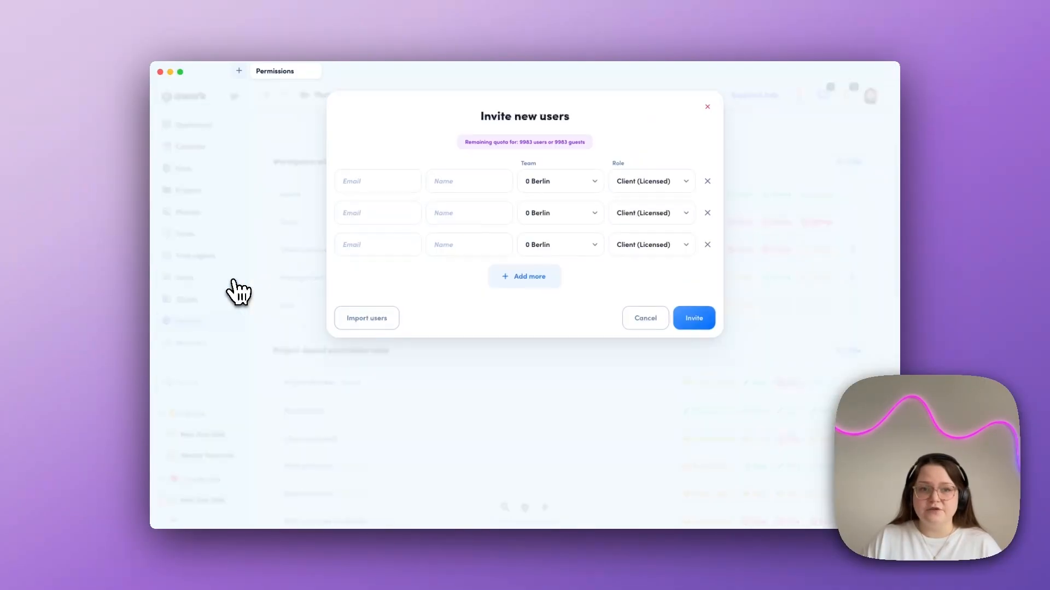
click(655, 180)
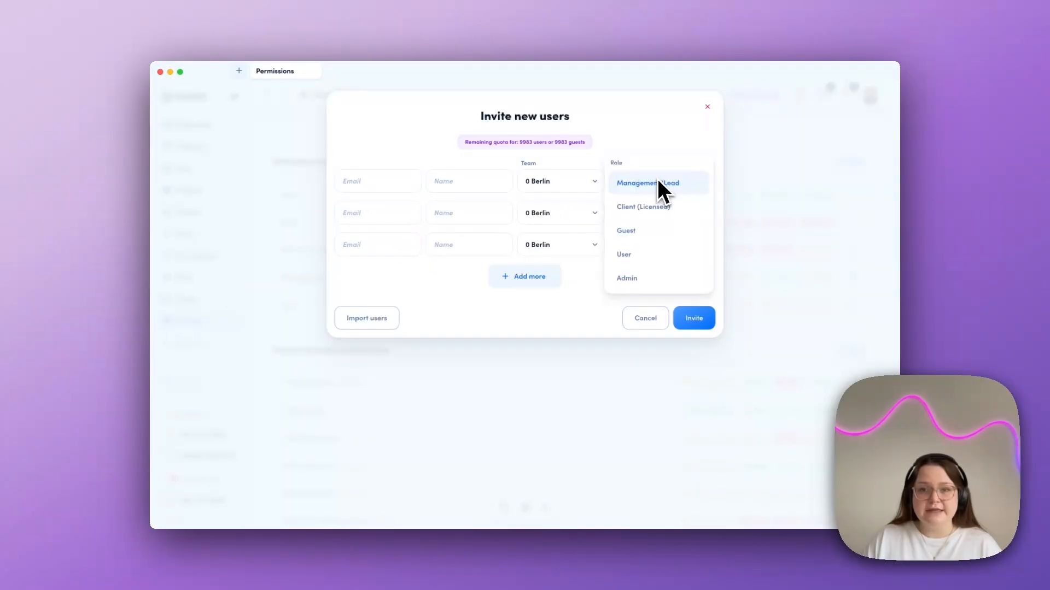
click(630, 255)
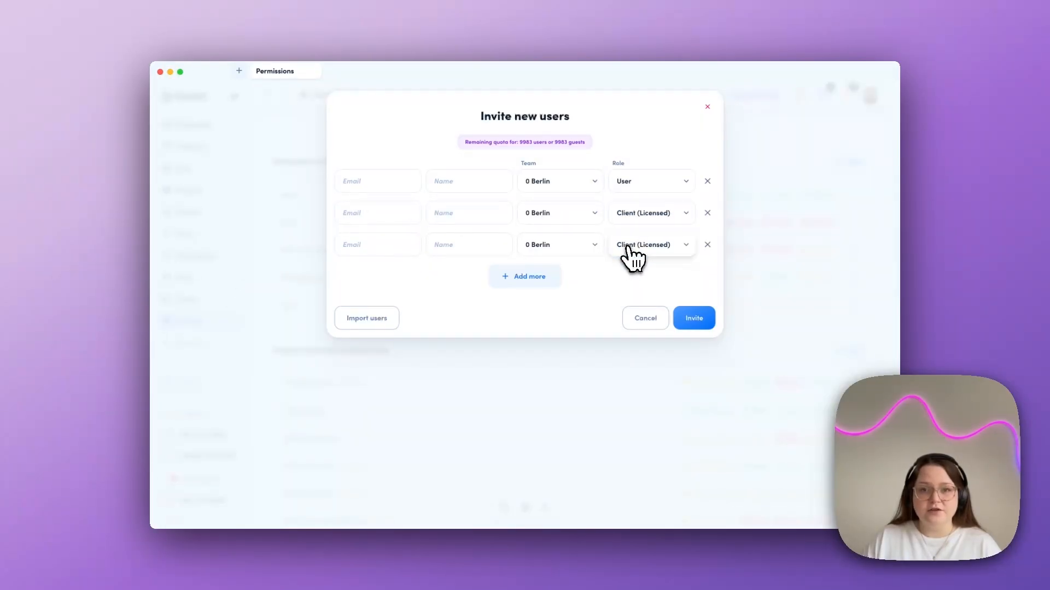
click(708, 107)
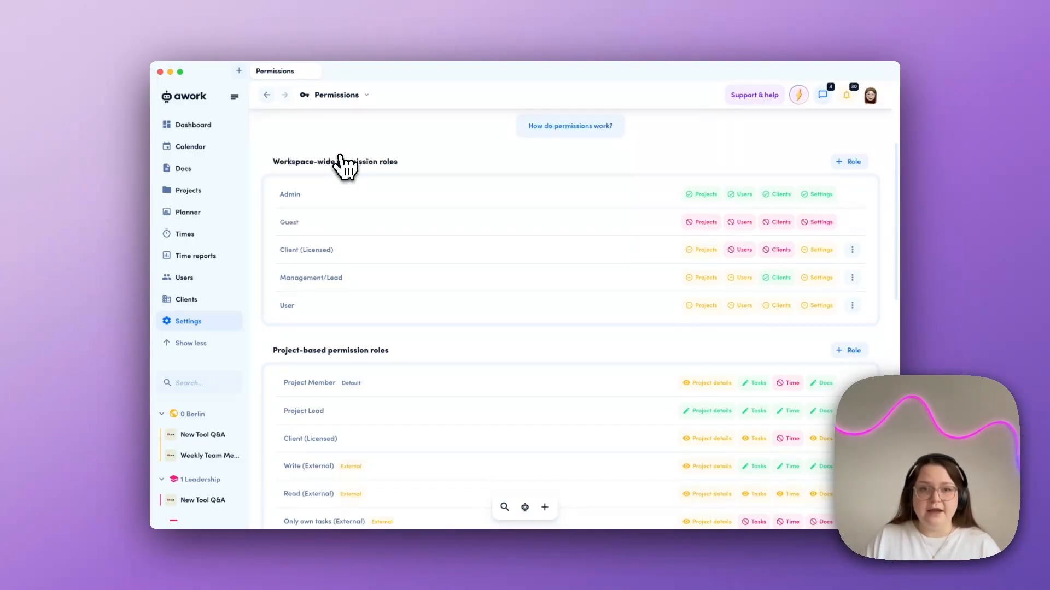
- Open the workspace-wide User role and review its options for creating new projects and restricting access to own team's projects
scroll(344, 167, down, 2)
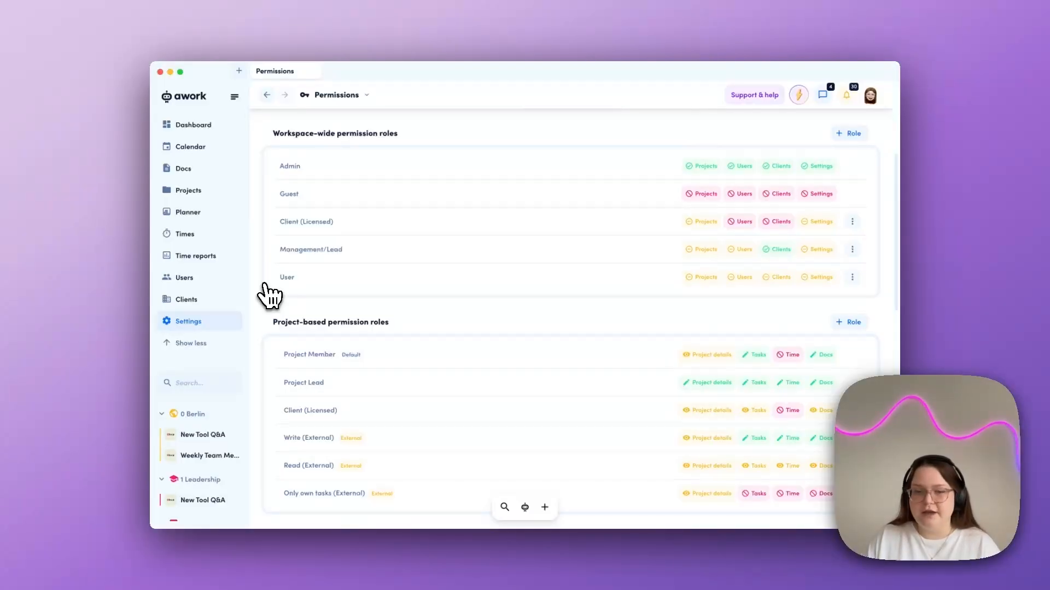
click(360, 275)
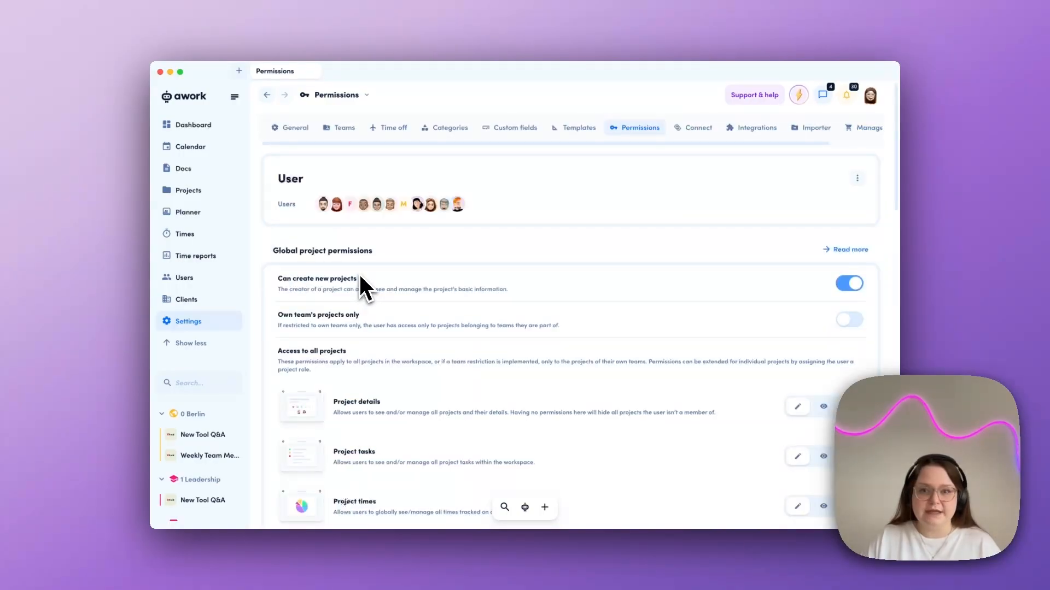
scroll(361, 278, down, 3)
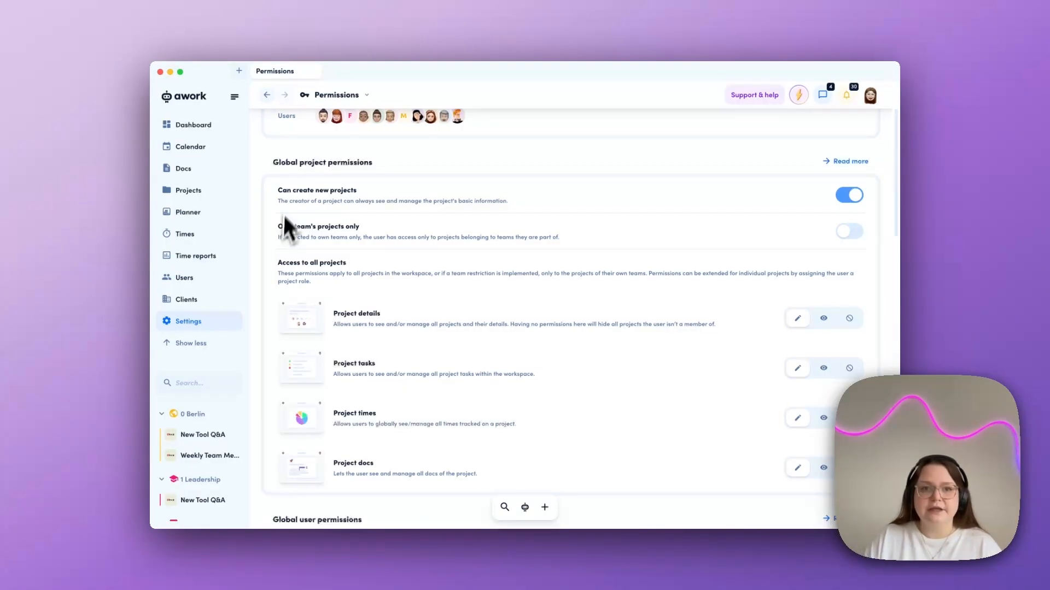
drag(286, 190, 330, 191)
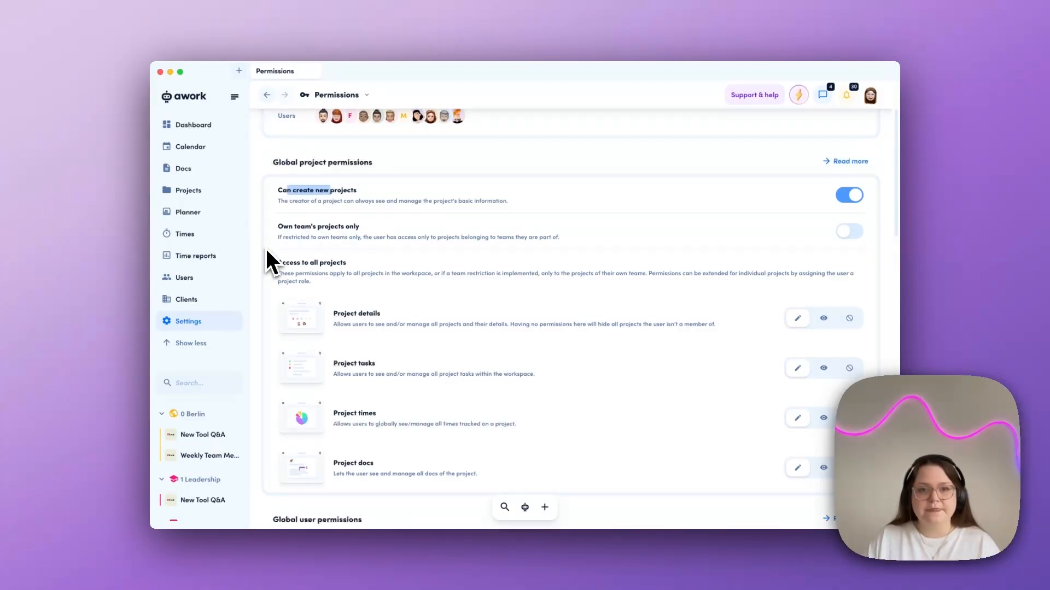
drag(289, 227, 340, 228)
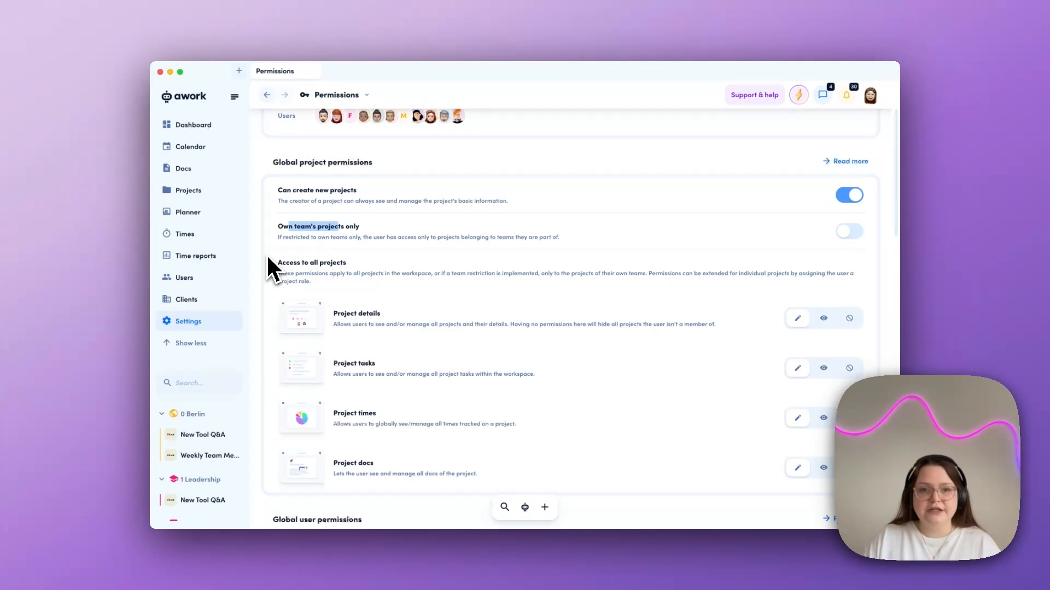
click(267, 285)
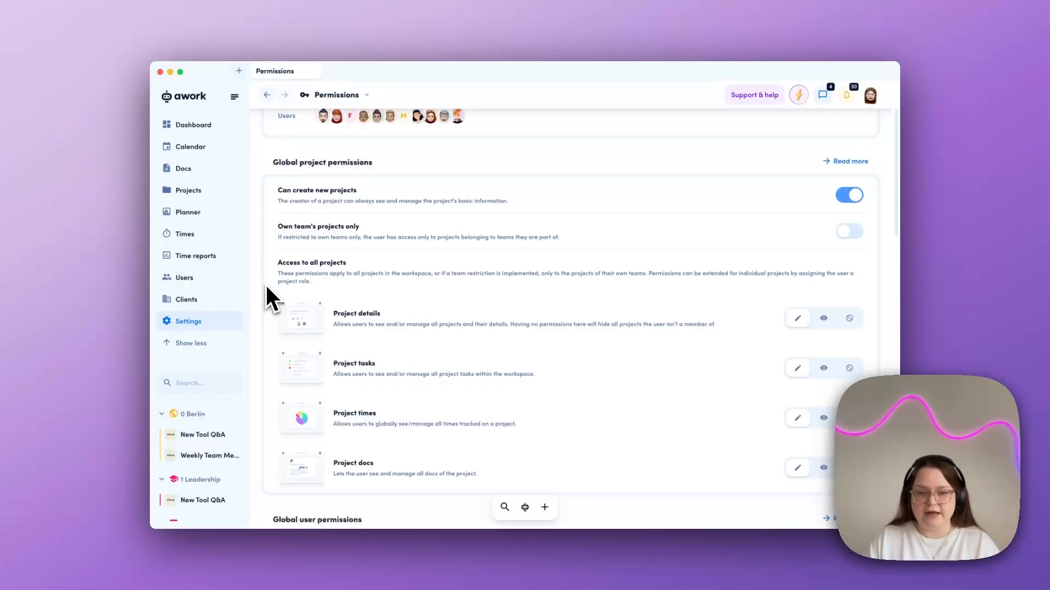
- Set the User role's access to project details, tasks and docs to view only, and its project times to no access
scroll(266, 286, down, 2)
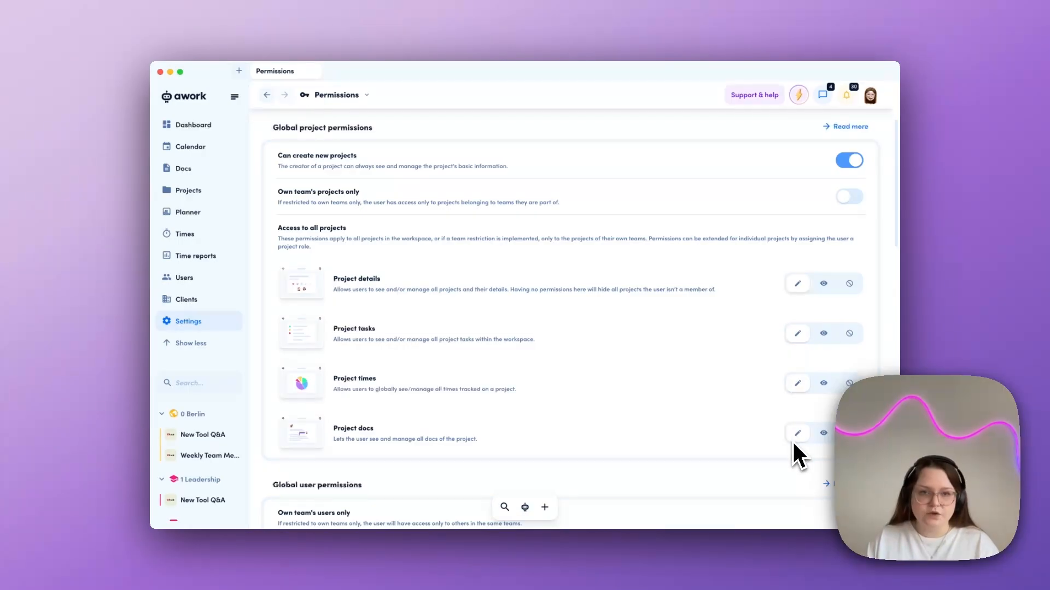
click(824, 285)
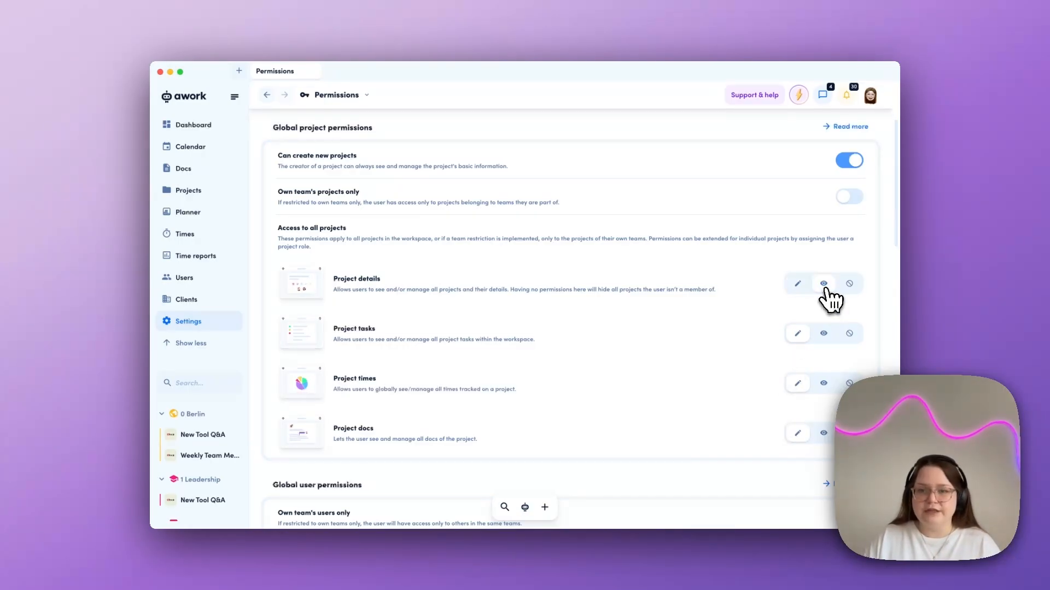
click(824, 334)
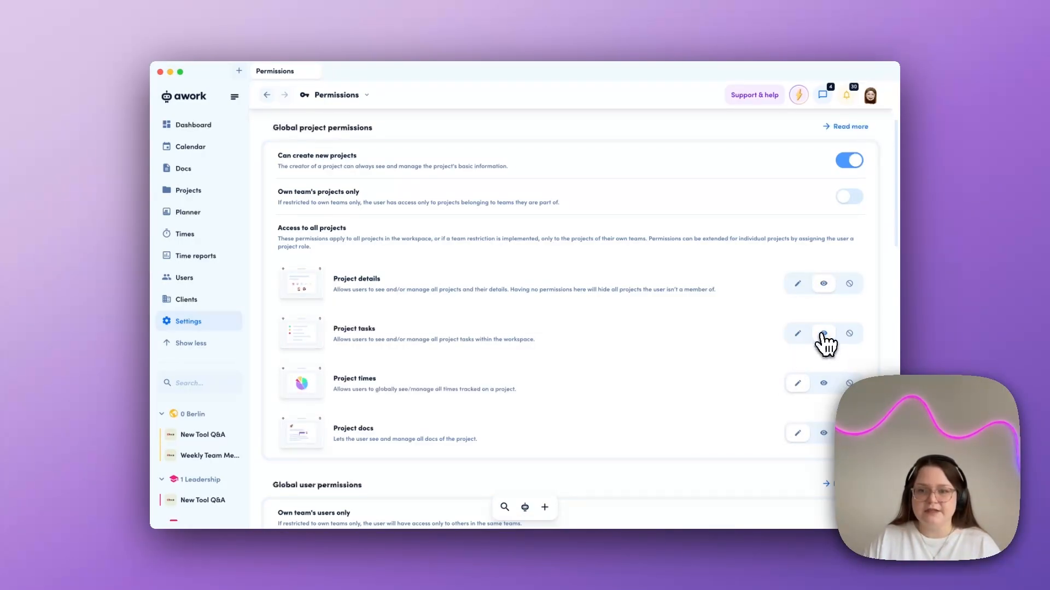
click(824, 384)
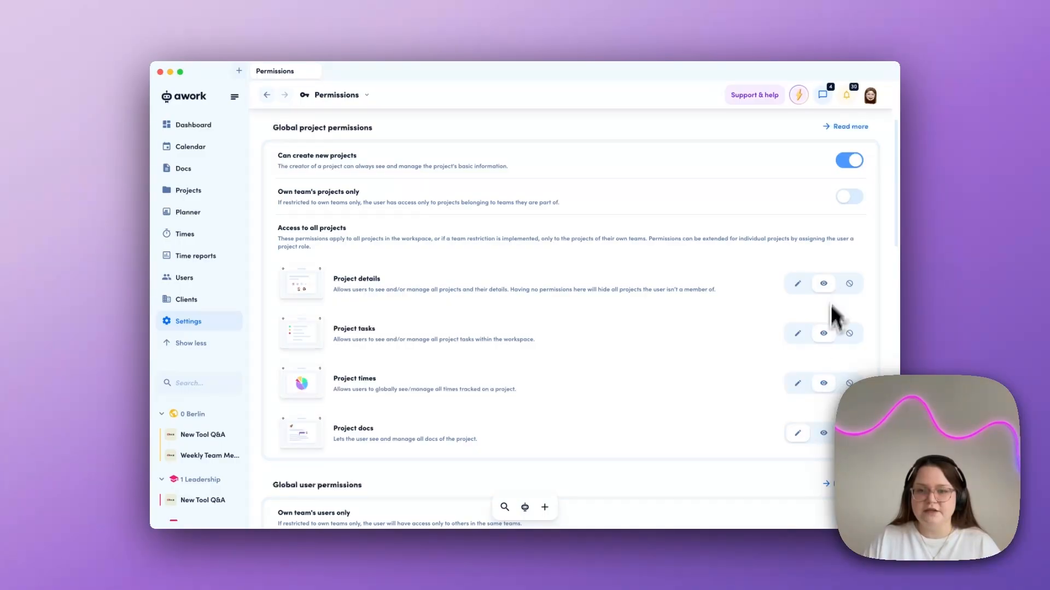
click(824, 434)
click(847, 382)
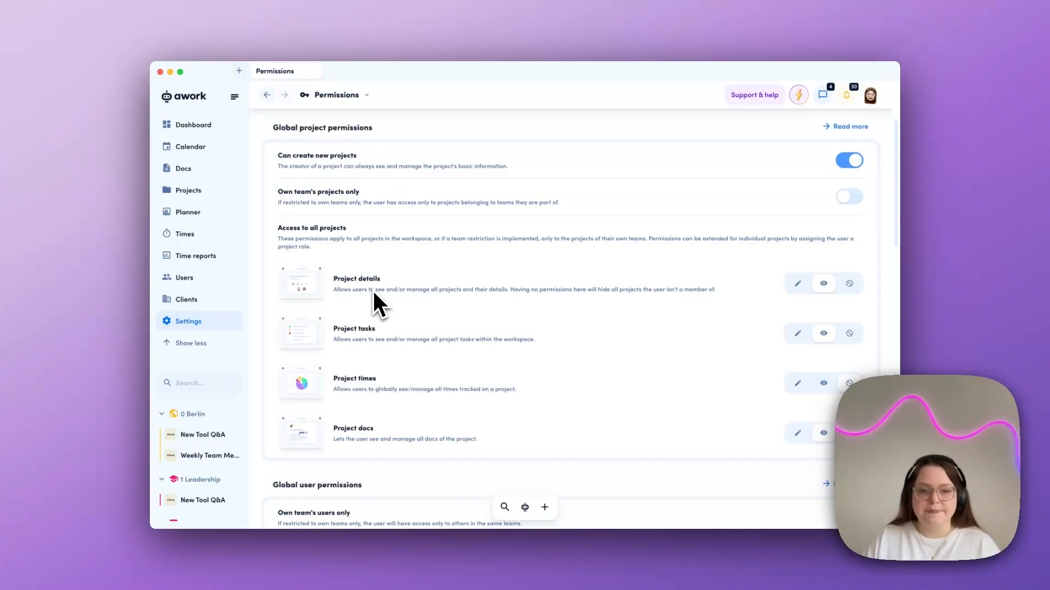
- Review the User role's global user permissions, focusing on the restriction to own team's users
scroll(374, 294, down, 5)
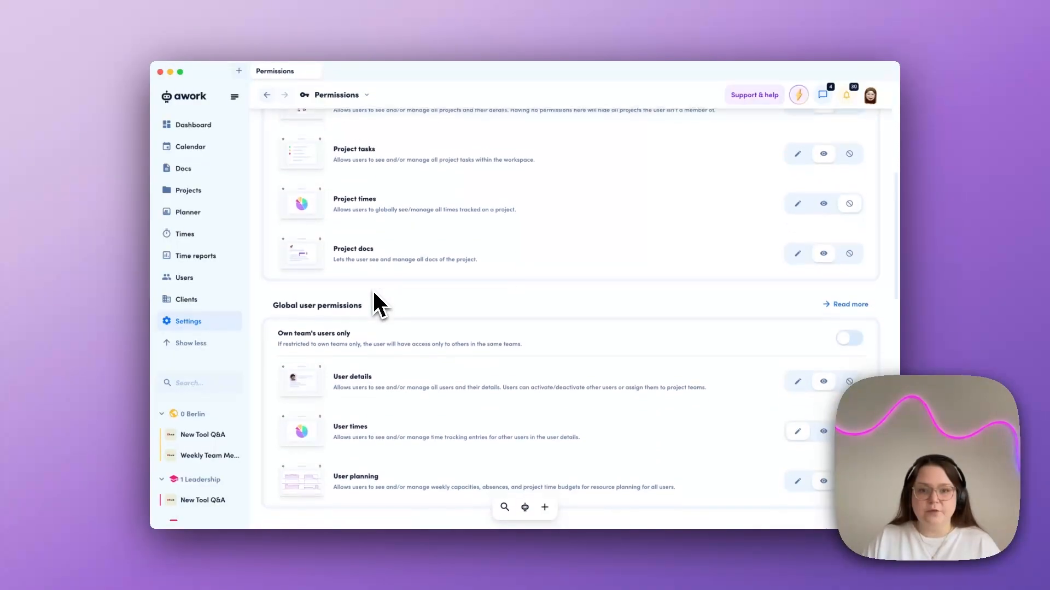
scroll(374, 304, down, 1)
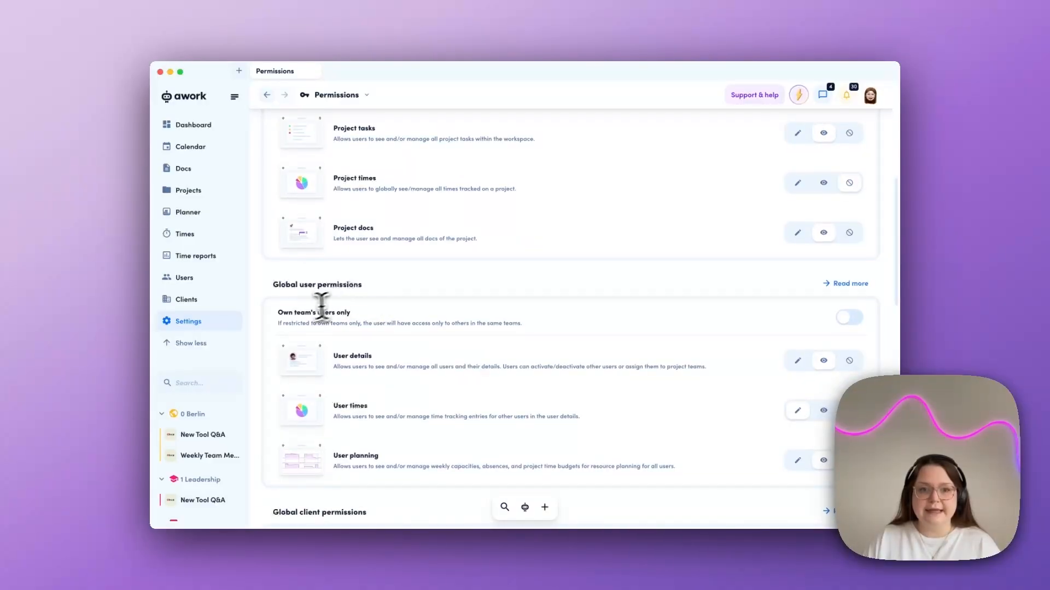
drag(295, 312, 329, 313)
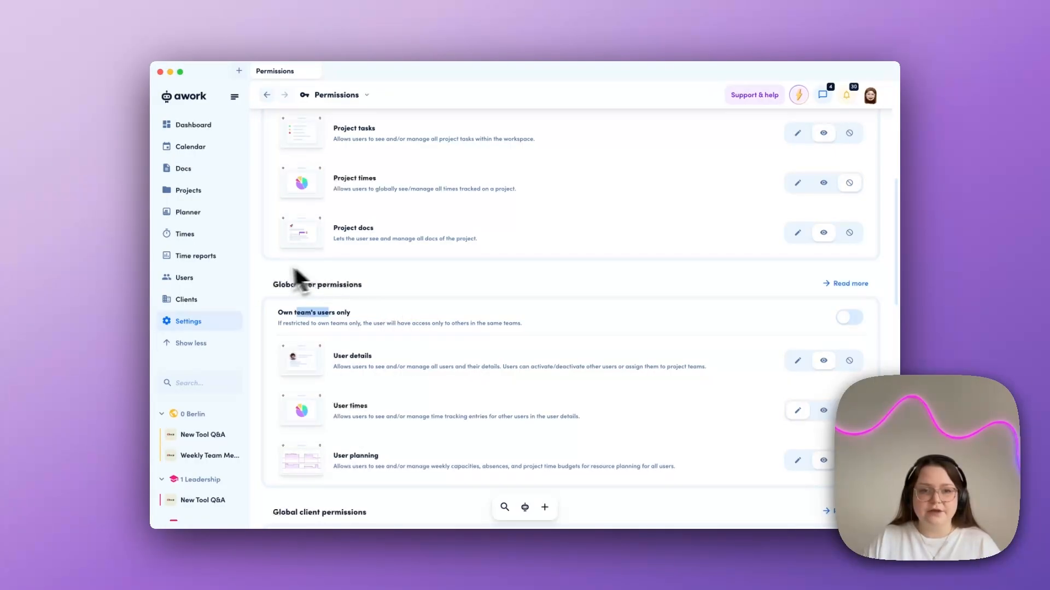
click(200, 282)
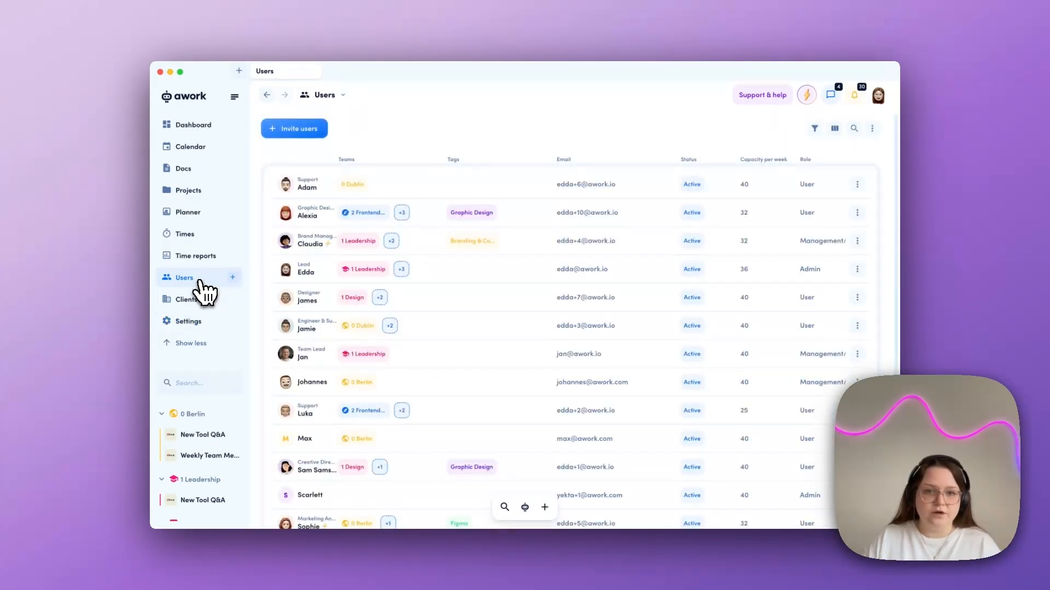
click(414, 243)
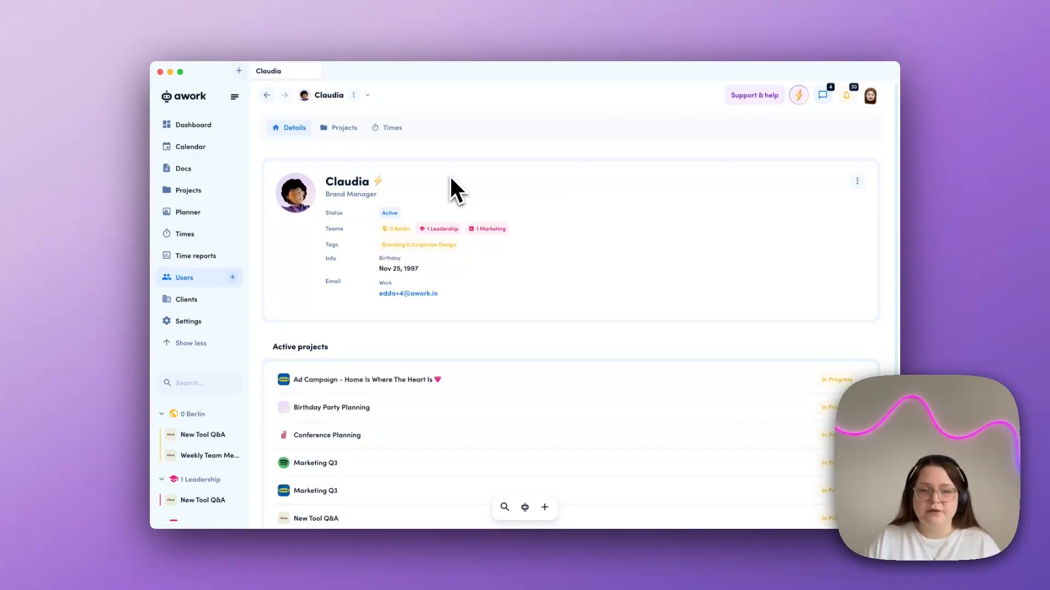
click(395, 127)
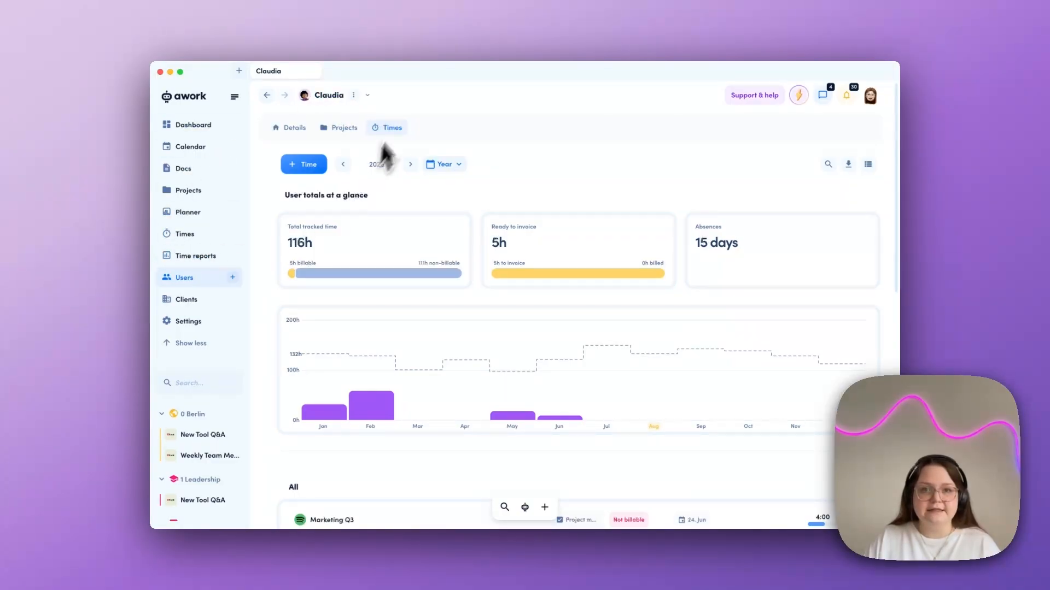
- Return to the Permissions settings and reopen the User role at its own team's projects restriction
click(369, 95)
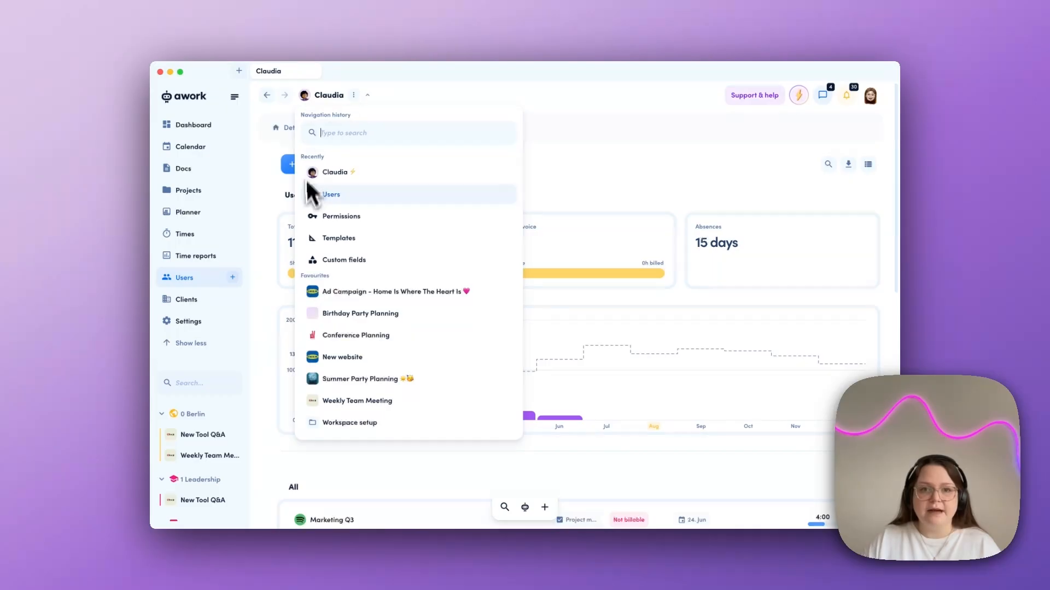
click(375, 216)
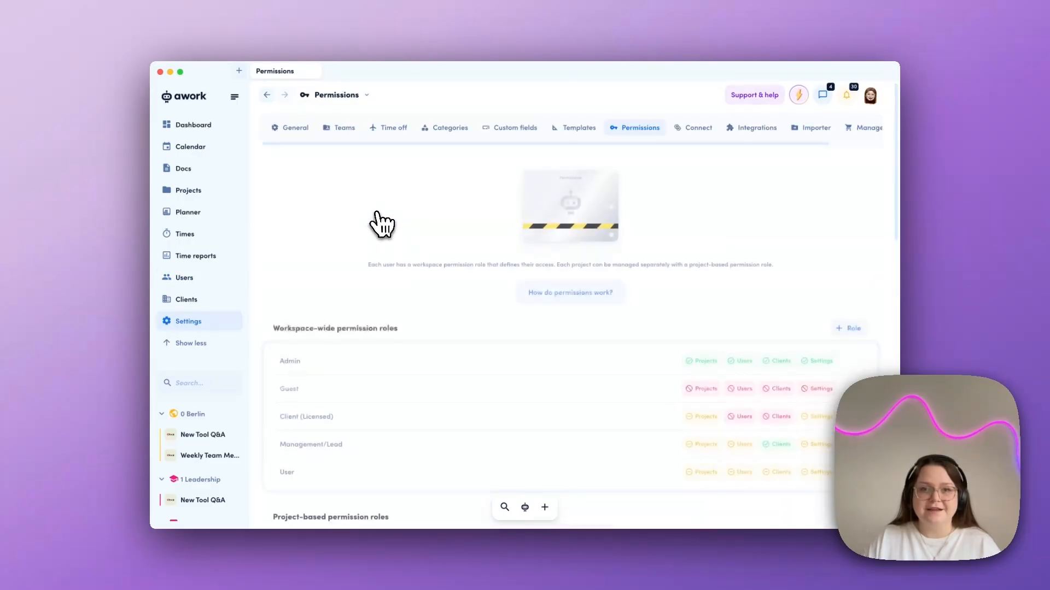
scroll(377, 214, down, 3)
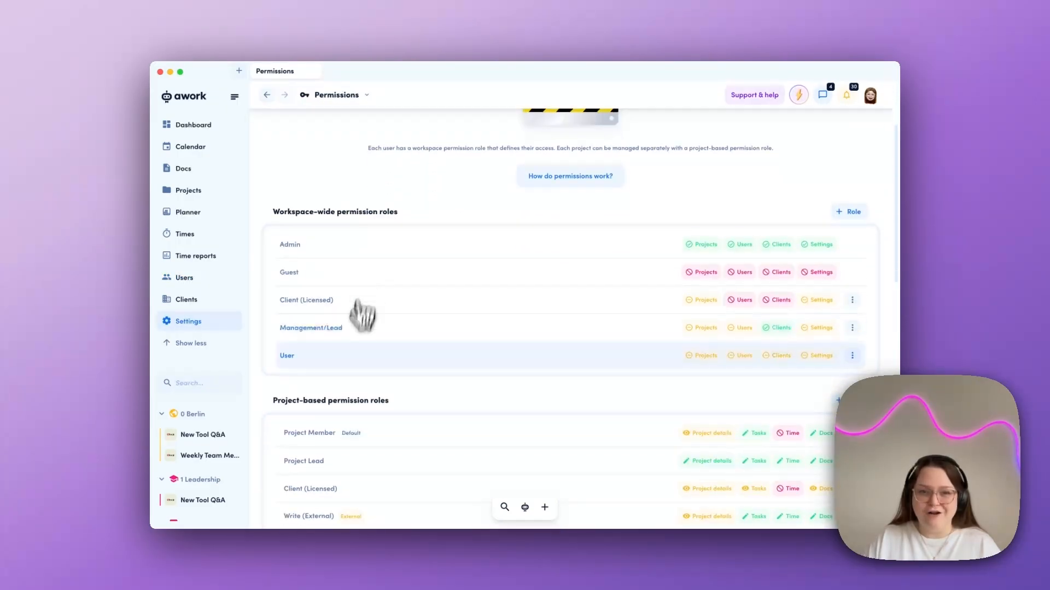
click(348, 358)
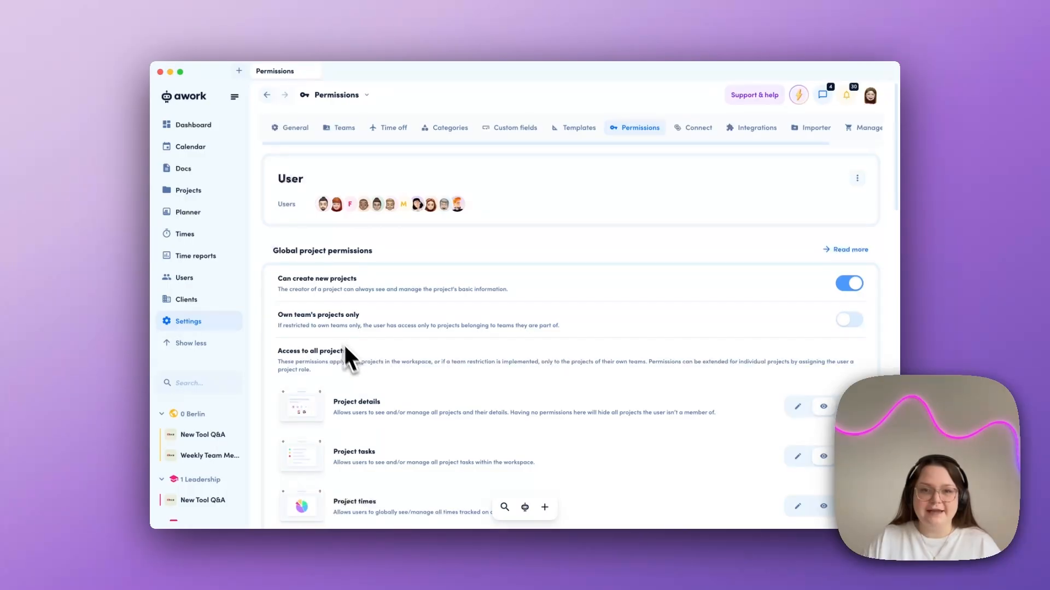
drag(301, 316, 340, 316)
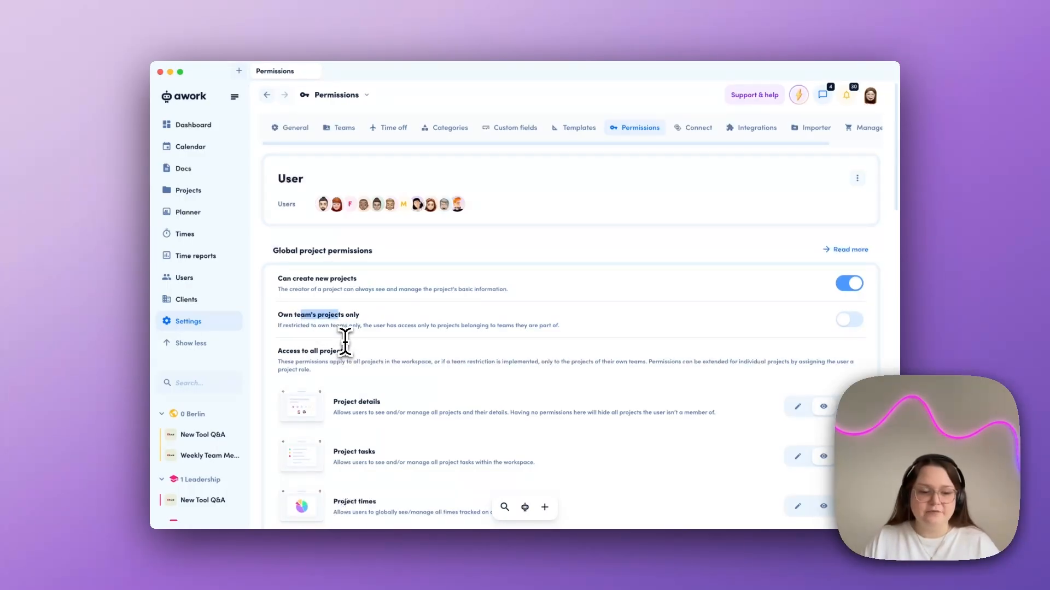
- Examine the User role's user, client and settings permissions, along with its main and settings menu visibility
scroll(345, 342, down, 3)
scroll(344, 342, down, 5)
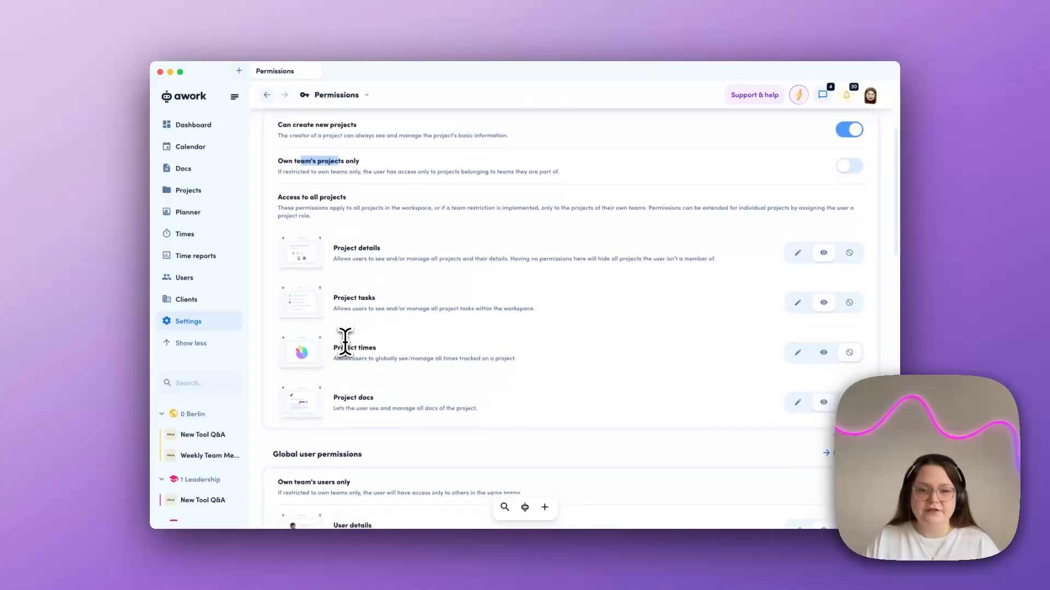
scroll(345, 343, up, 1)
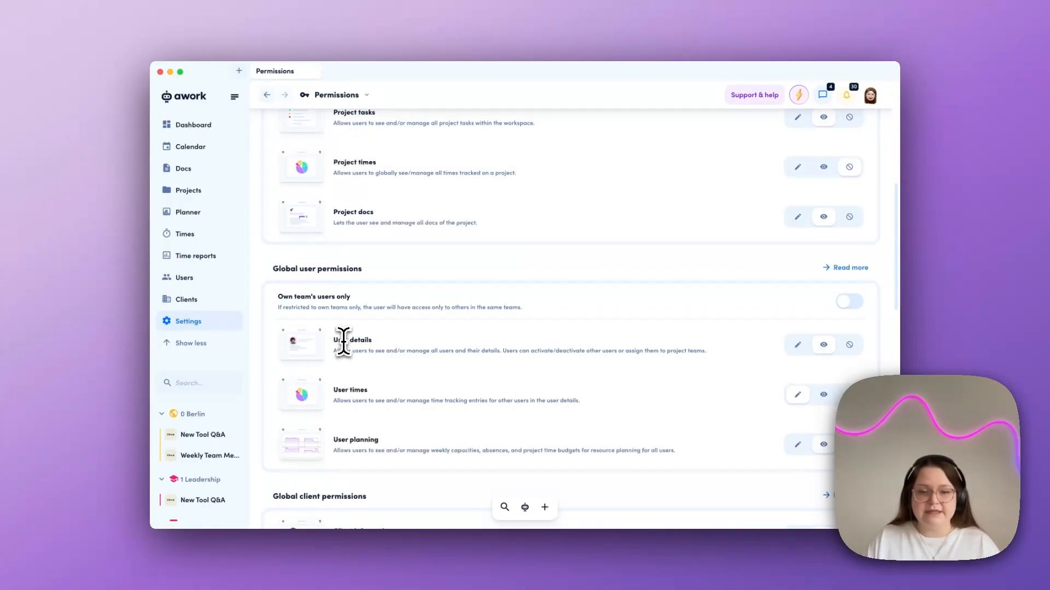
scroll(344, 342, down, 5)
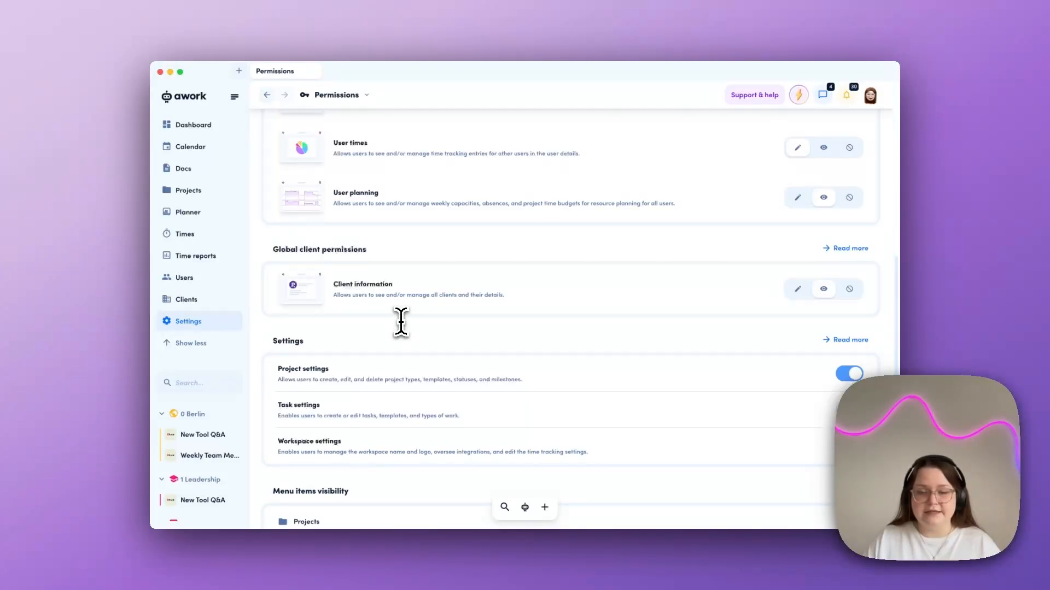
scroll(401, 323, down, 5)
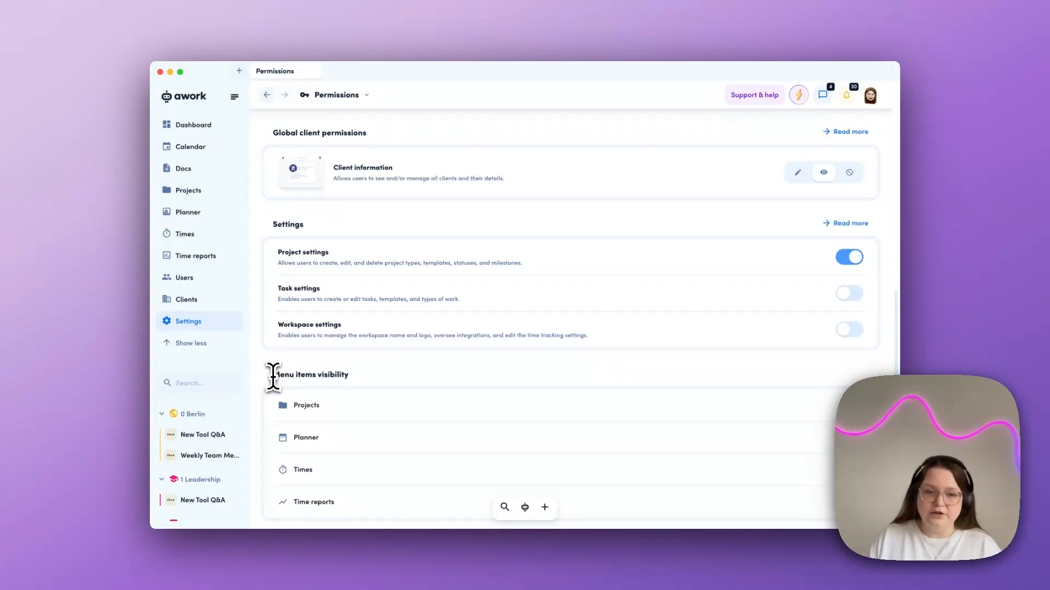
scroll(304, 377, down, 3)
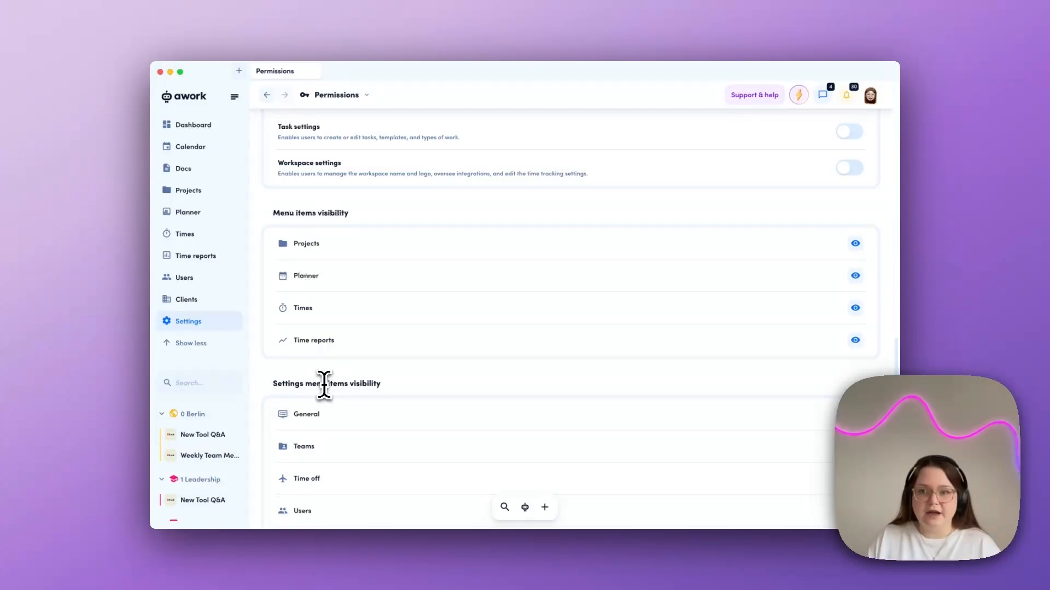
scroll(581, 311, down, 1)
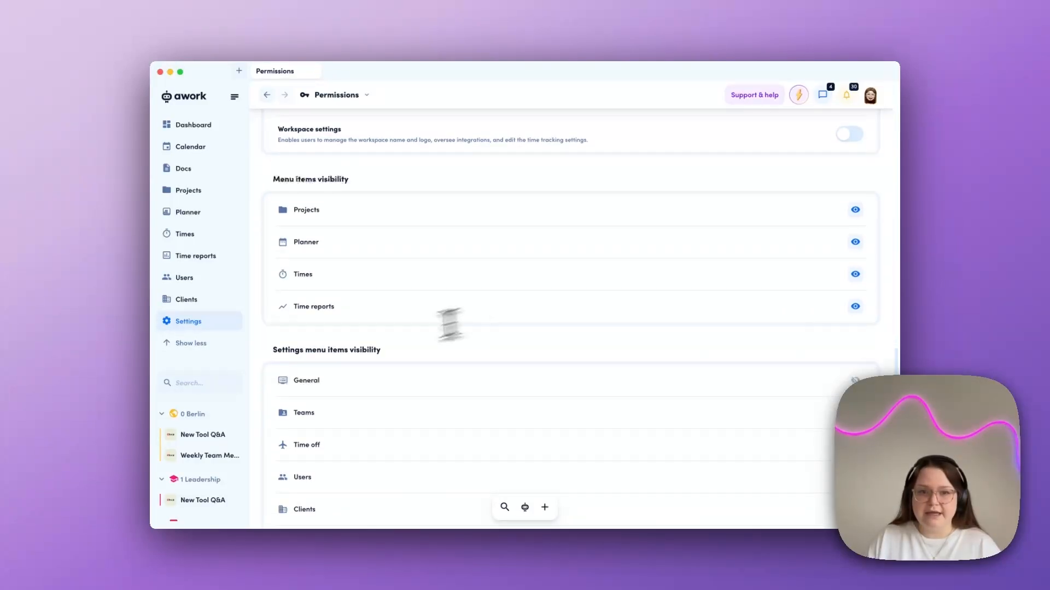
- Enable the Workspace settings permission for the User role
click(849, 135)
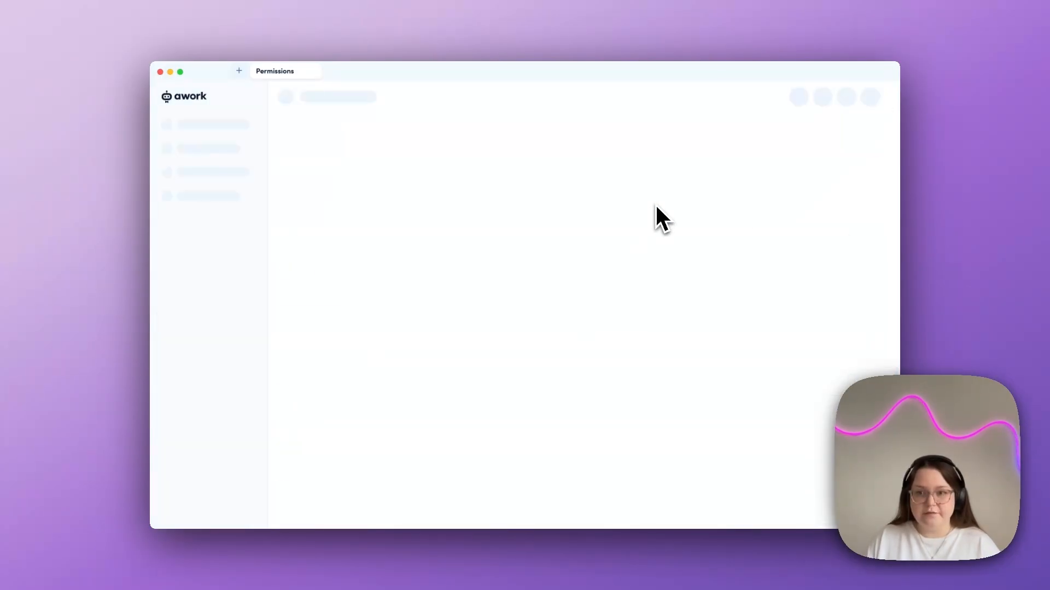
scroll(656, 207, down, 5)
scroll(656, 208, down, 3)
scroll(656, 207, down, 10)
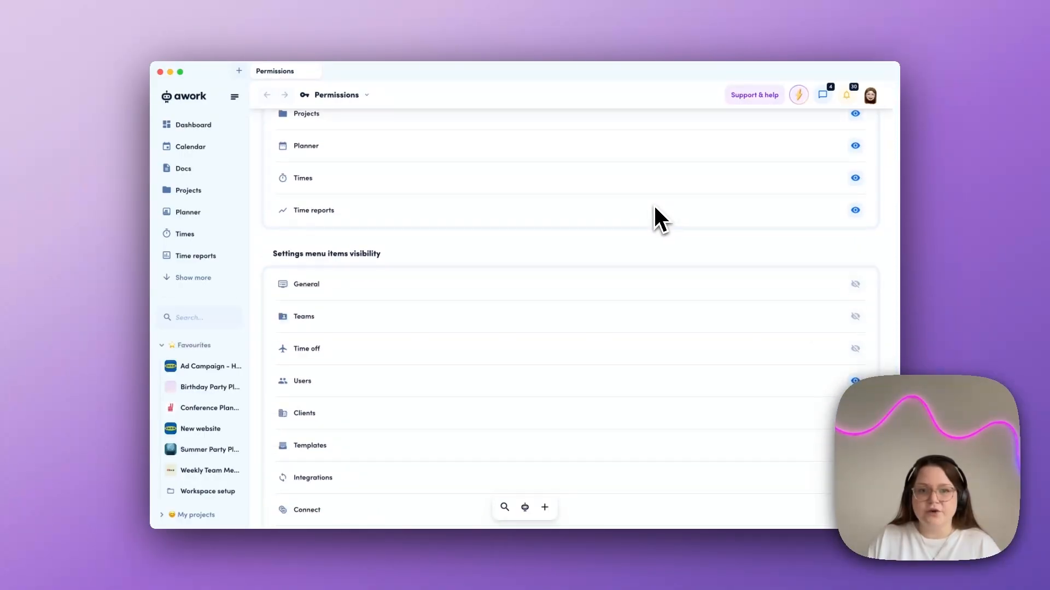
scroll(733, 276, up, 3)
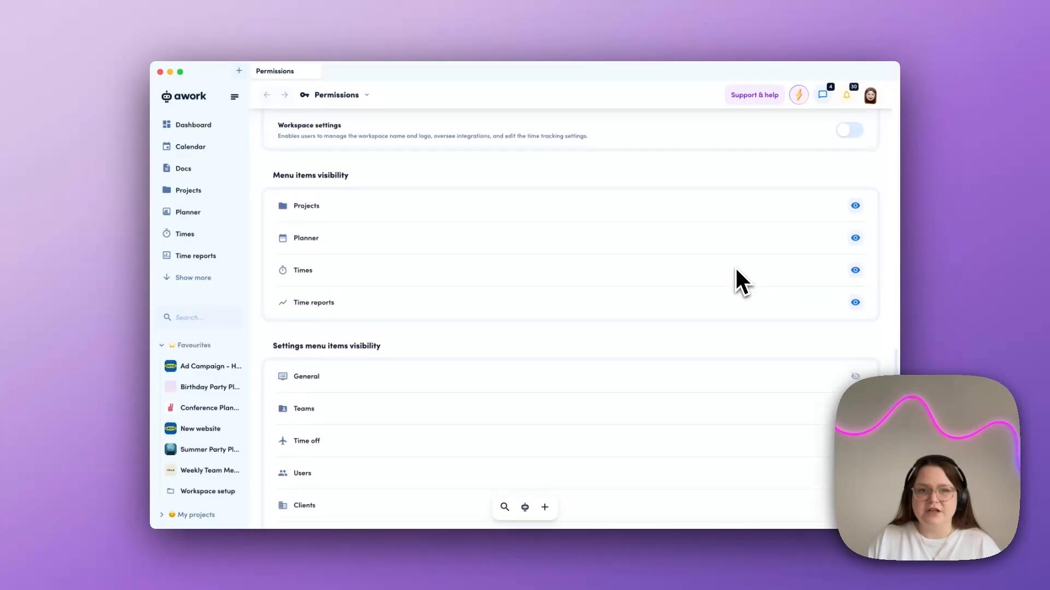
click(849, 138)
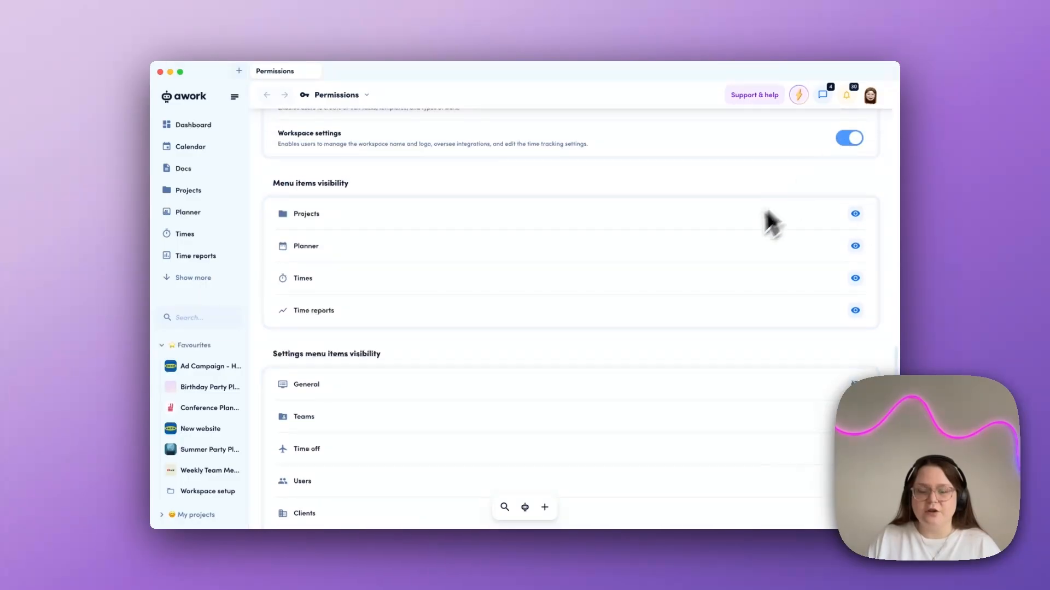
- Toggle the visibility of the General and Teams settings menu items, and switch the Workspace settings permission back off
scroll(734, 237, down, 4)
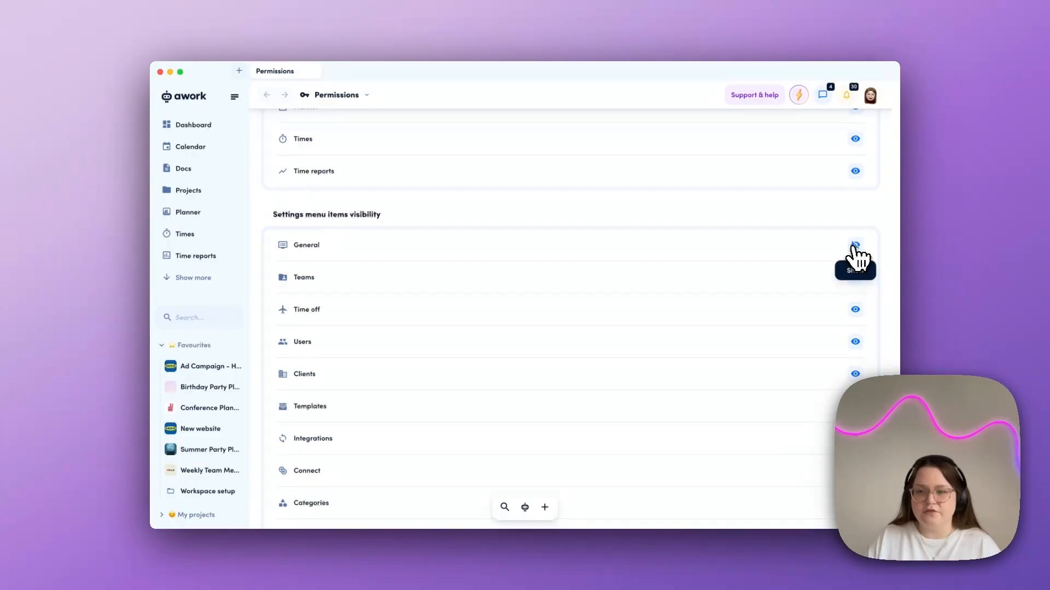
click(855, 246)
click(855, 245)
click(855, 278)
scroll(820, 268, up, 1)
scroll(820, 274, up, 4)
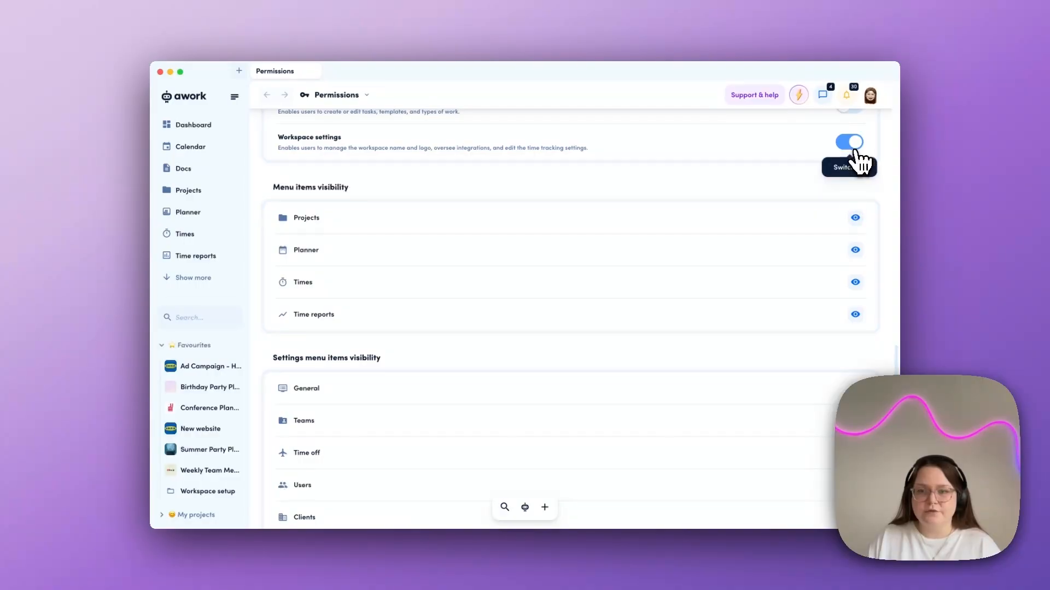
click(851, 148)
mouse_move(855, 421)
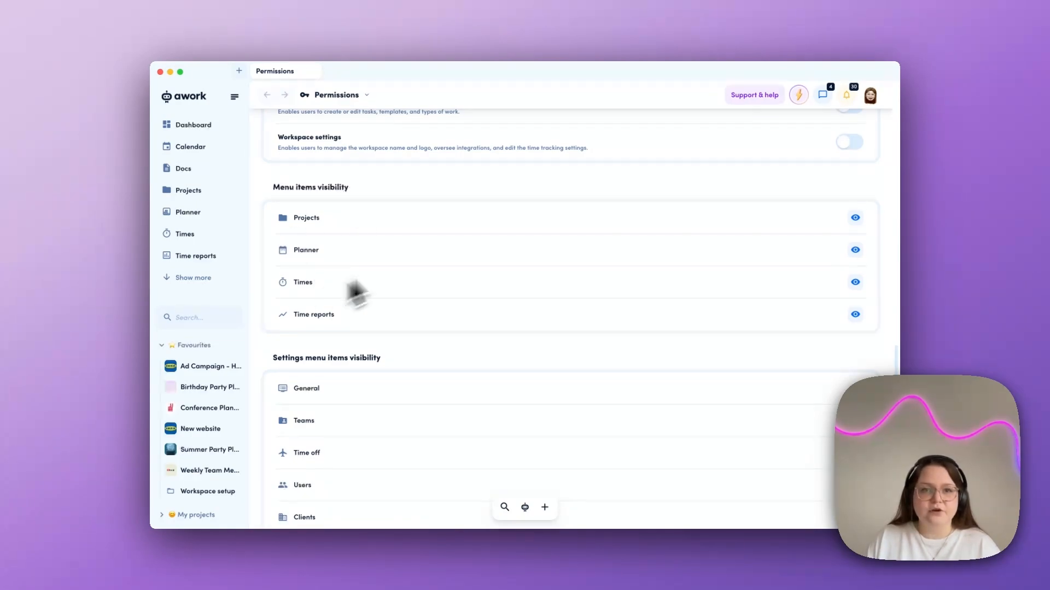
- Remove the User role's User planning access to check the Planner menu item, and restore it to view access
scroll(405, 220, up, 2)
scroll(405, 220, up, 5)
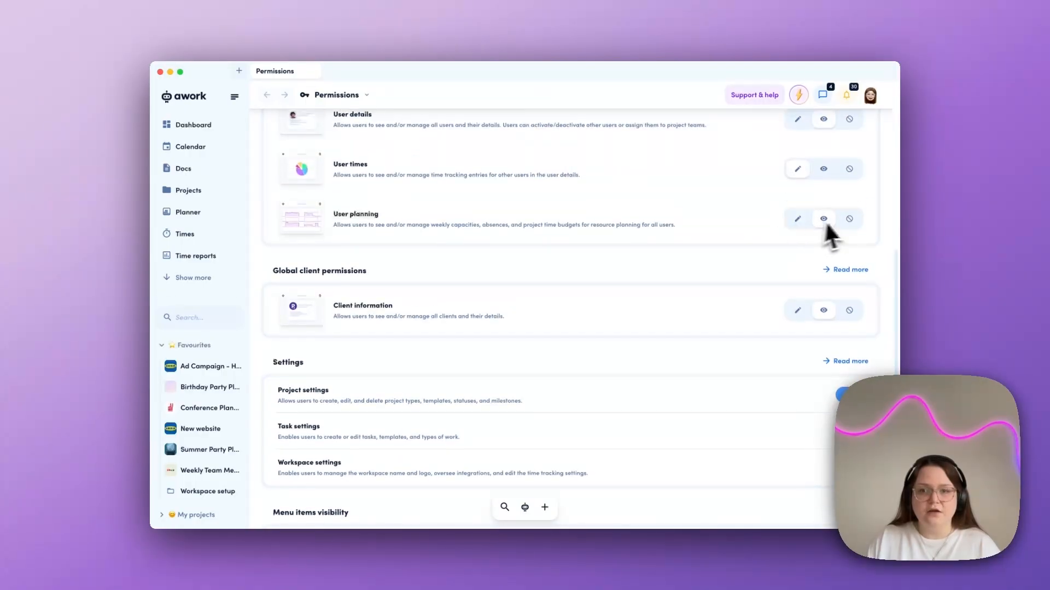
scroll(629, 287, down, 4)
scroll(611, 280, down, 2)
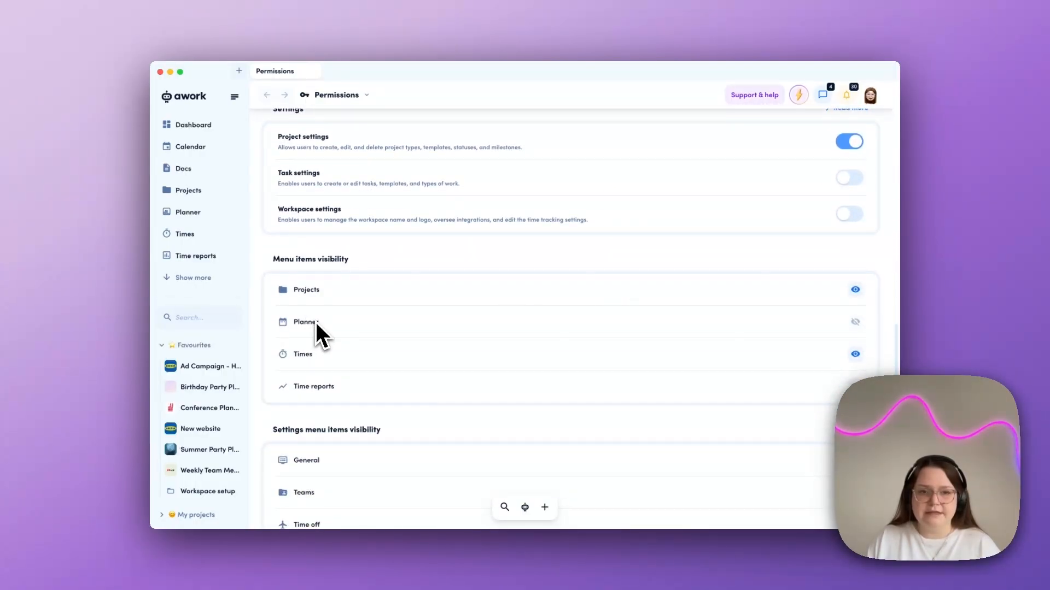
scroll(316, 323, up, 3)
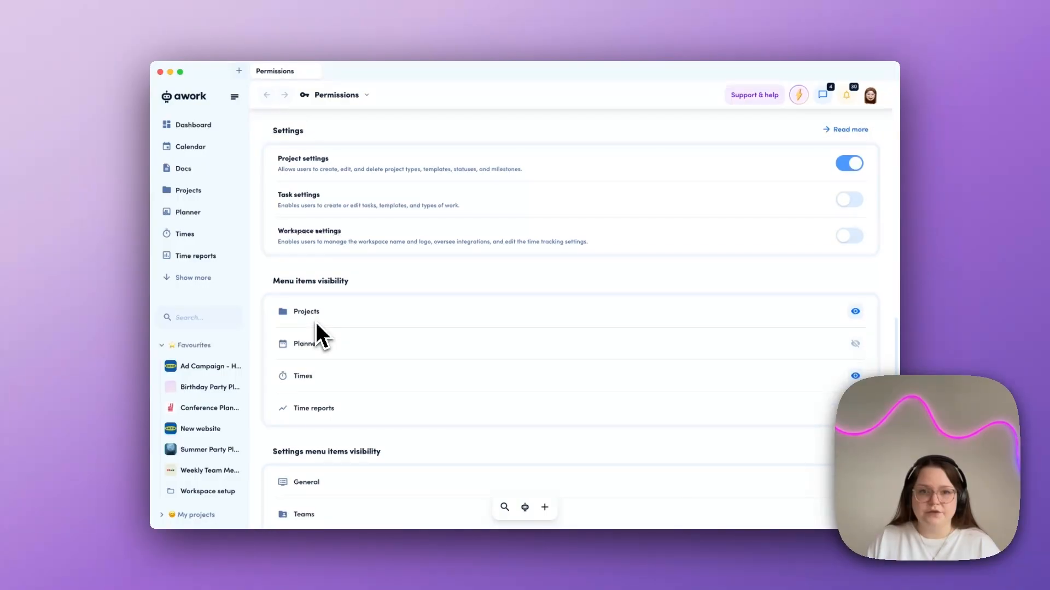
scroll(316, 328, up, 2)
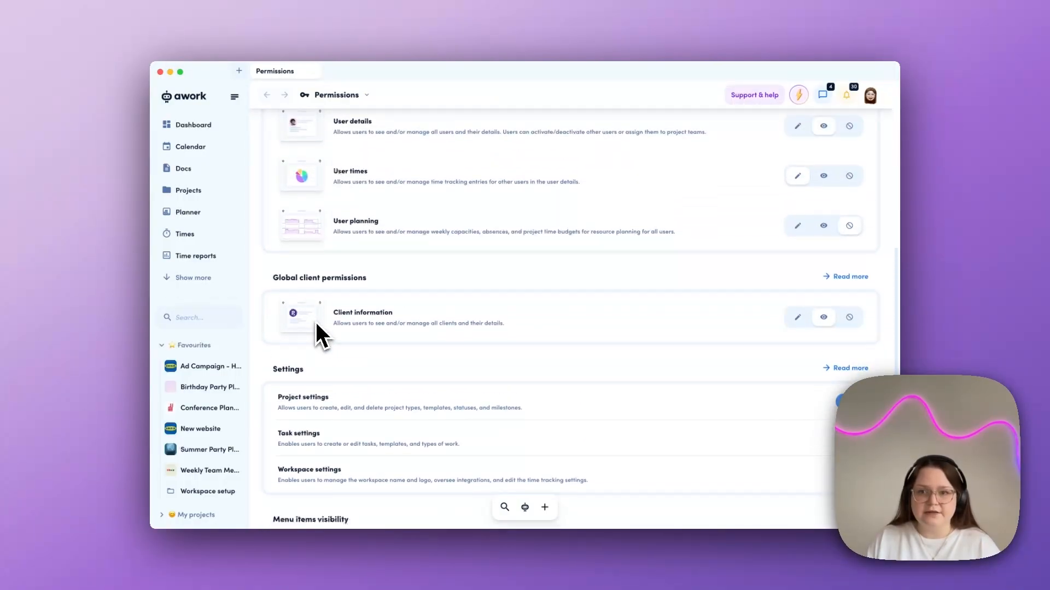
click(823, 225)
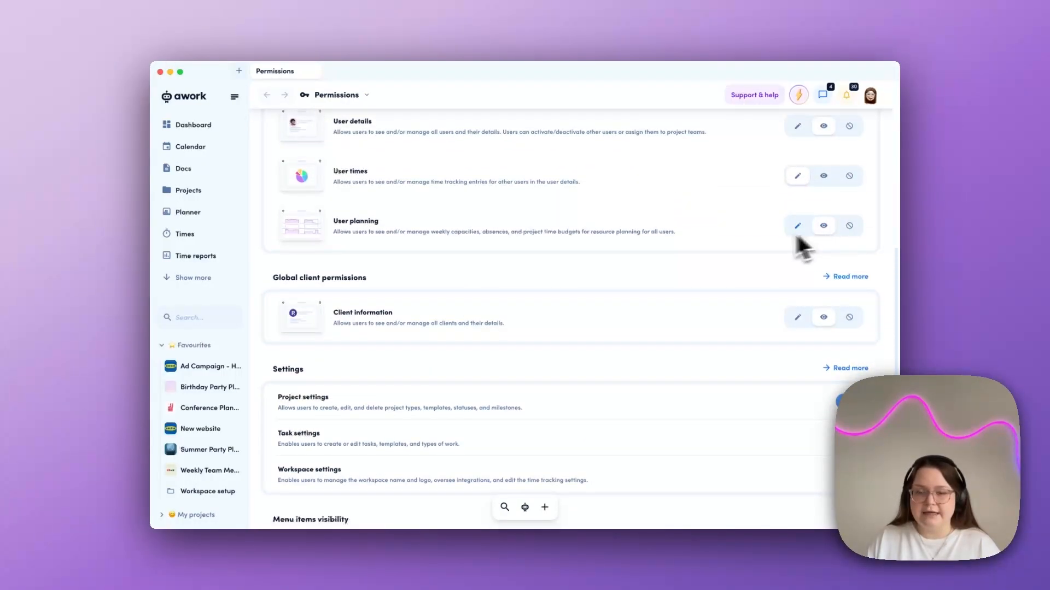
- Hide the Time reports menu item for the User role
scroll(569, 279, down, 1)
scroll(569, 279, down, 5)
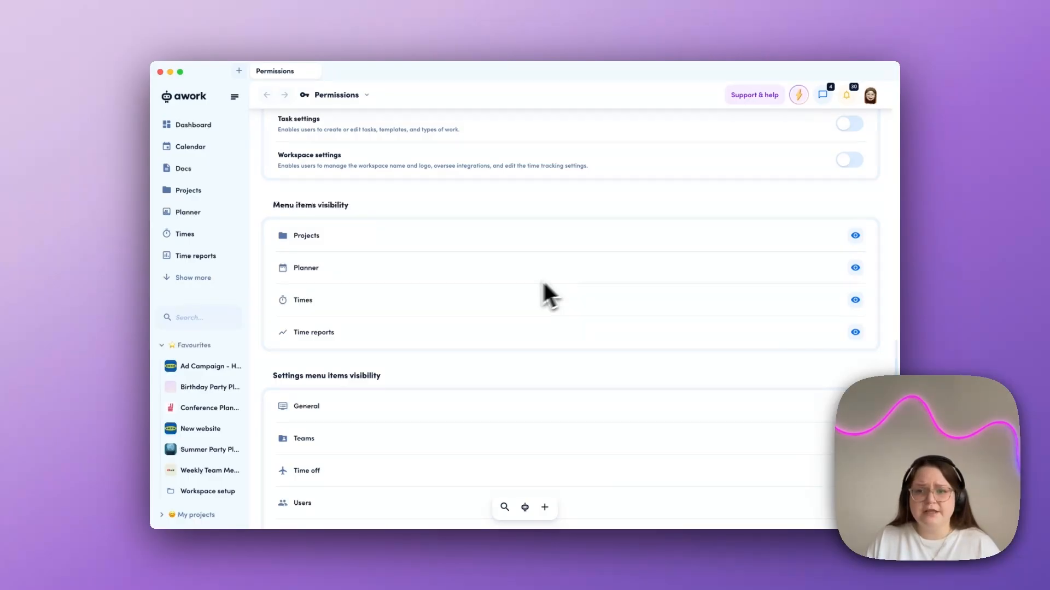
click(855, 333)
- Set the User role's User times permission to no access and its Project times permission to view only
scroll(781, 334, up, 1)
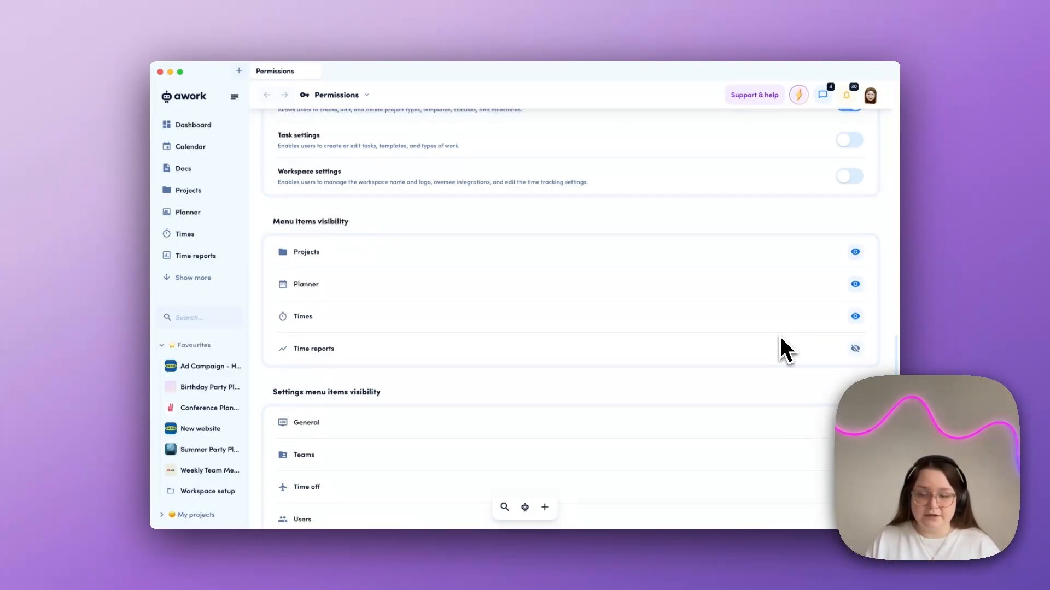
scroll(780, 338, up, 5)
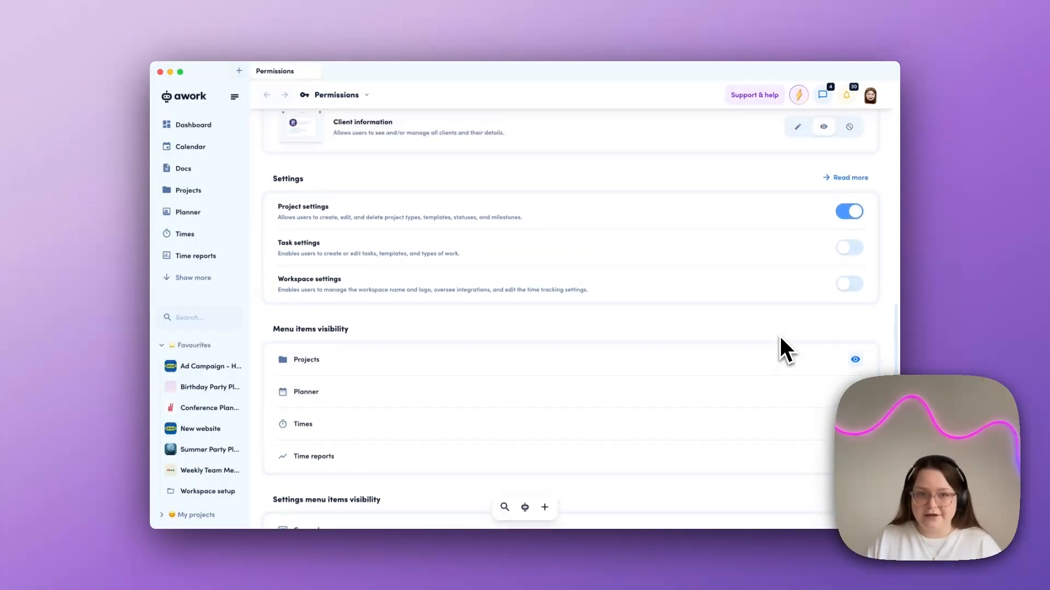
scroll(779, 334, up, 2)
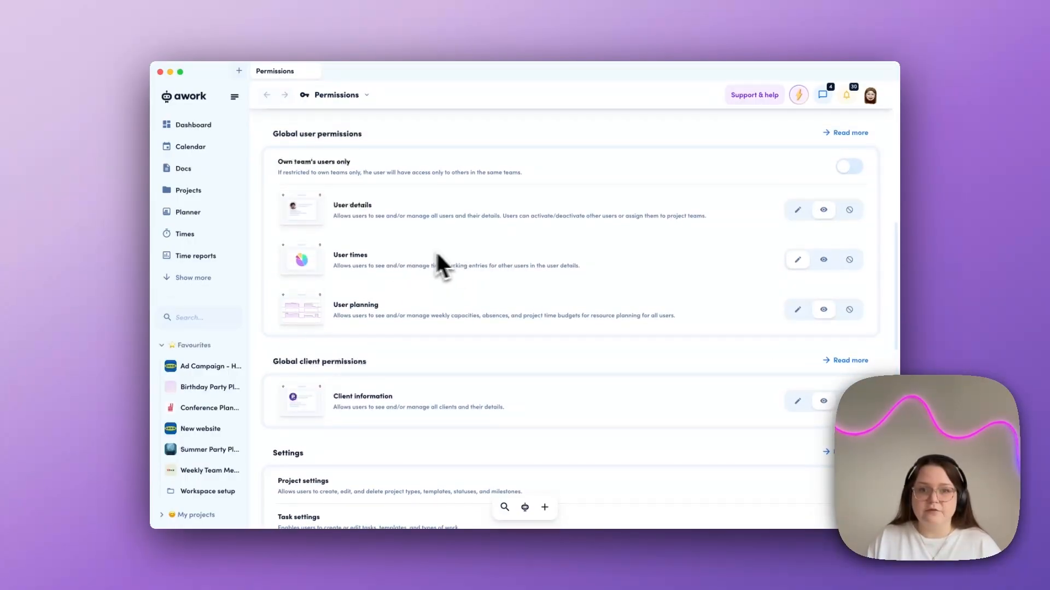
scroll(470, 270, up, 2)
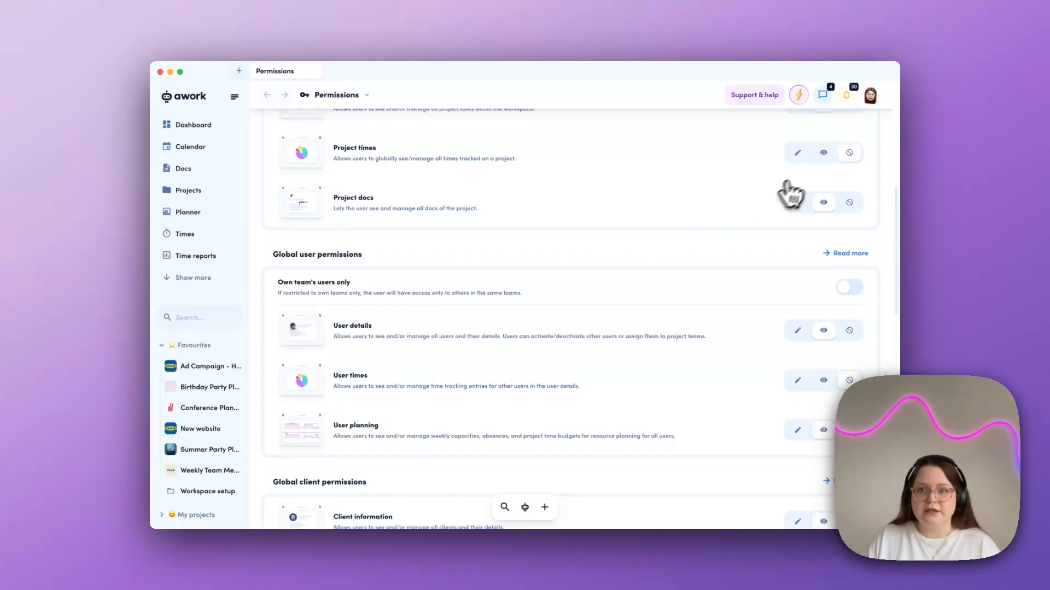
click(823, 154)
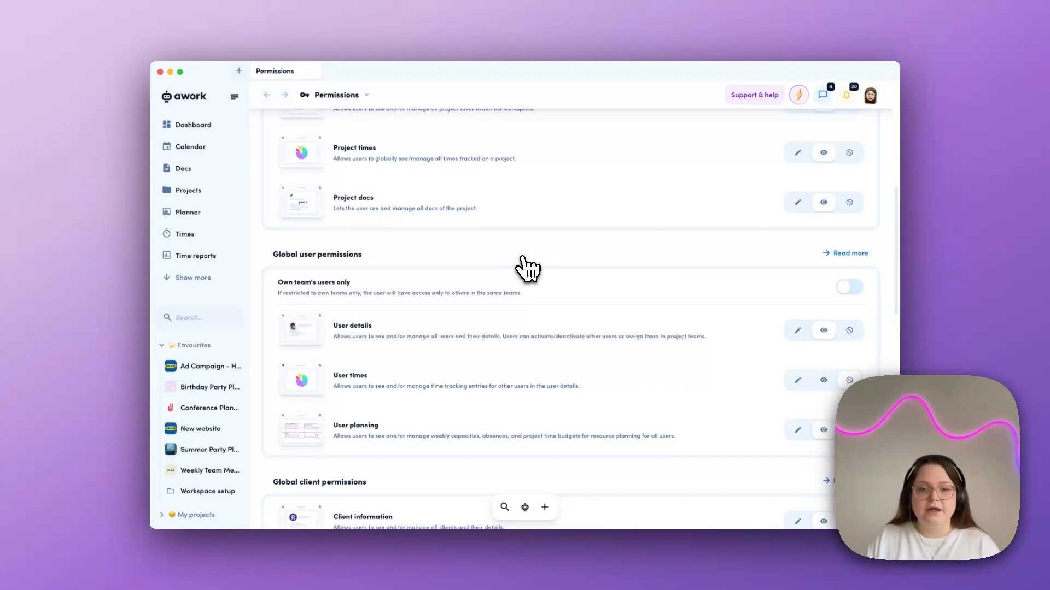
- Leave the User role's permissions and open the My times overview in the Times area
scroll(527, 268, down, 10)
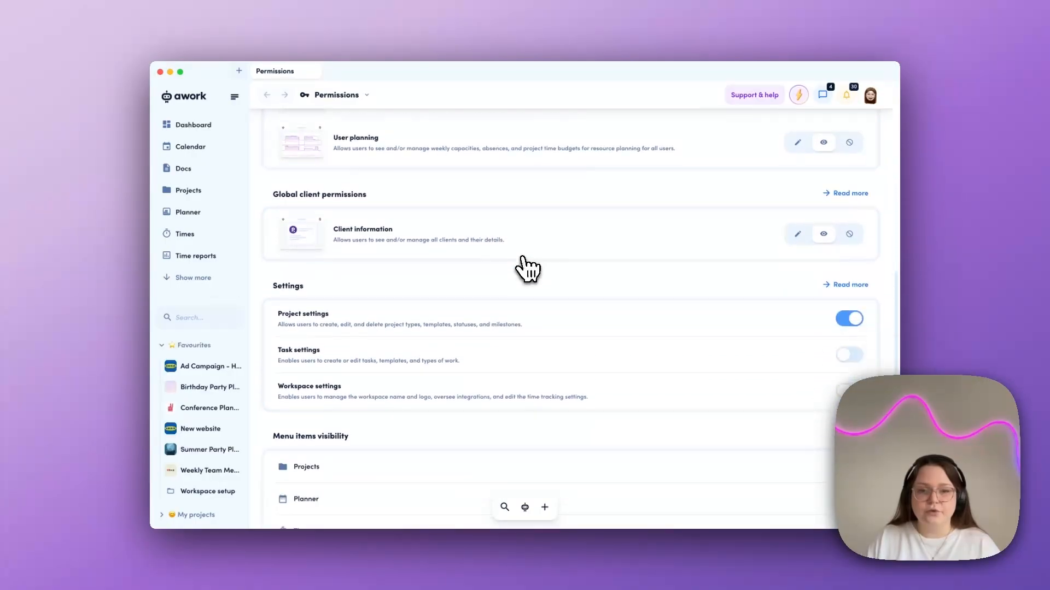
scroll(527, 268, down, 2)
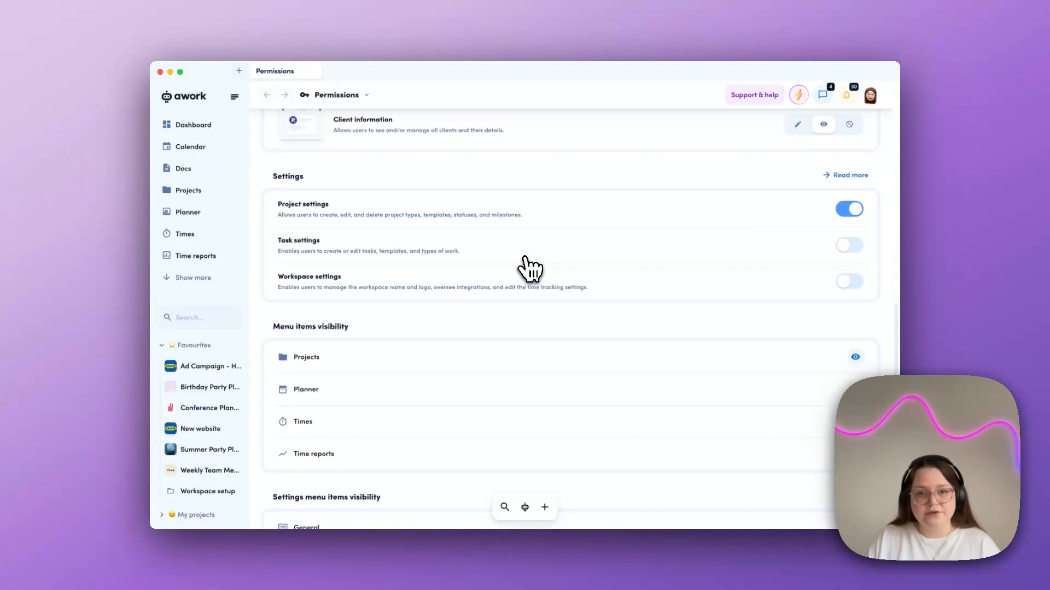
click(201, 237)
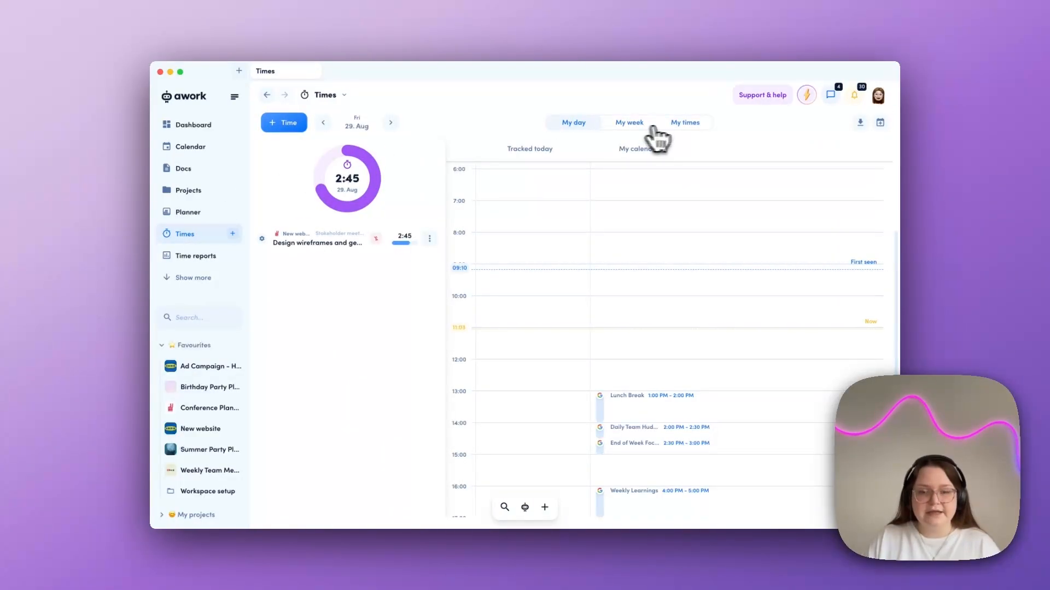
click(673, 124)
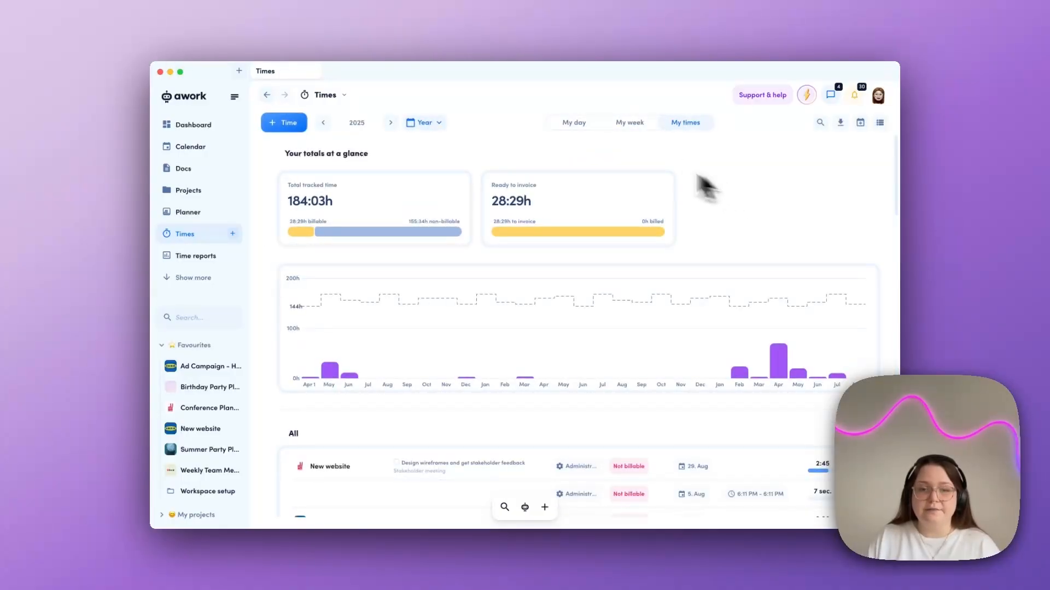
- Try to change the My times timeframe to Quarter
click(439, 129)
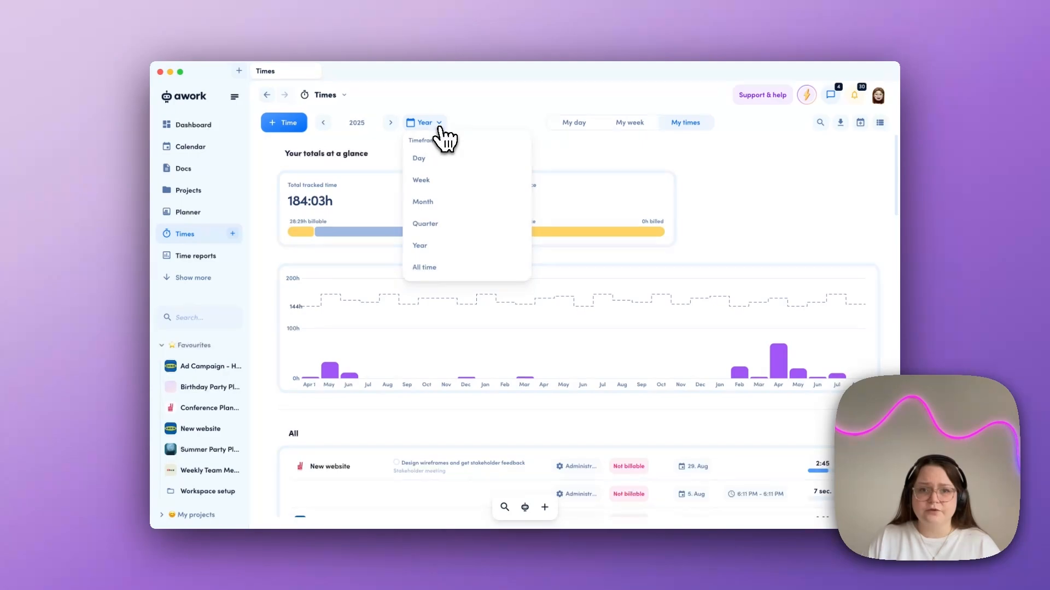
click(452, 226)
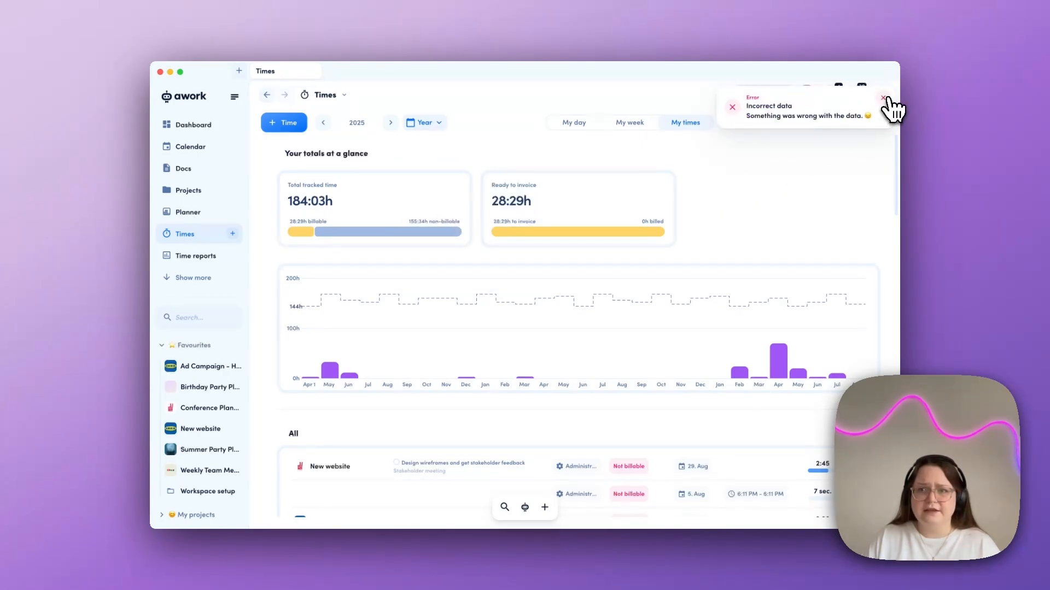
click(890, 105)
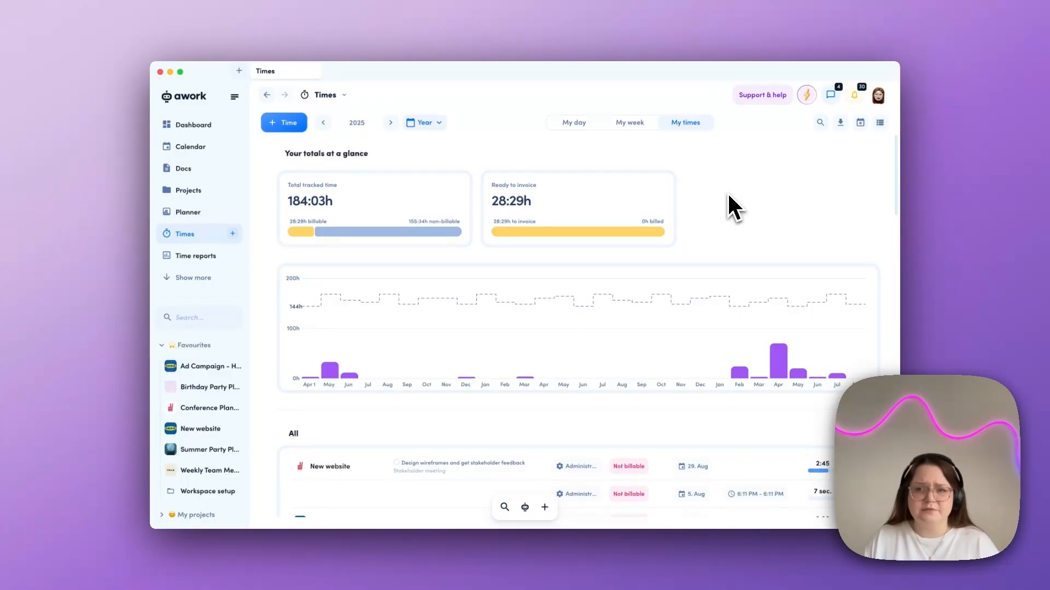
- Group the tracked times by project and look through the grouped entries
click(880, 123)
click(811, 205)
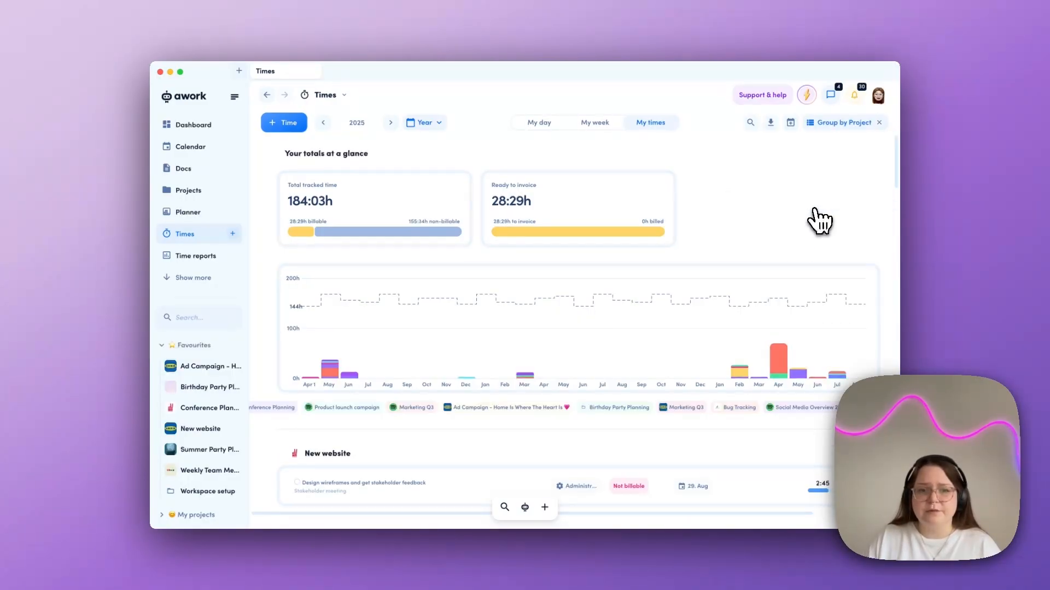
scroll(722, 250, down, 1)
scroll(722, 252, down, 3)
scroll(722, 251, up, 4)
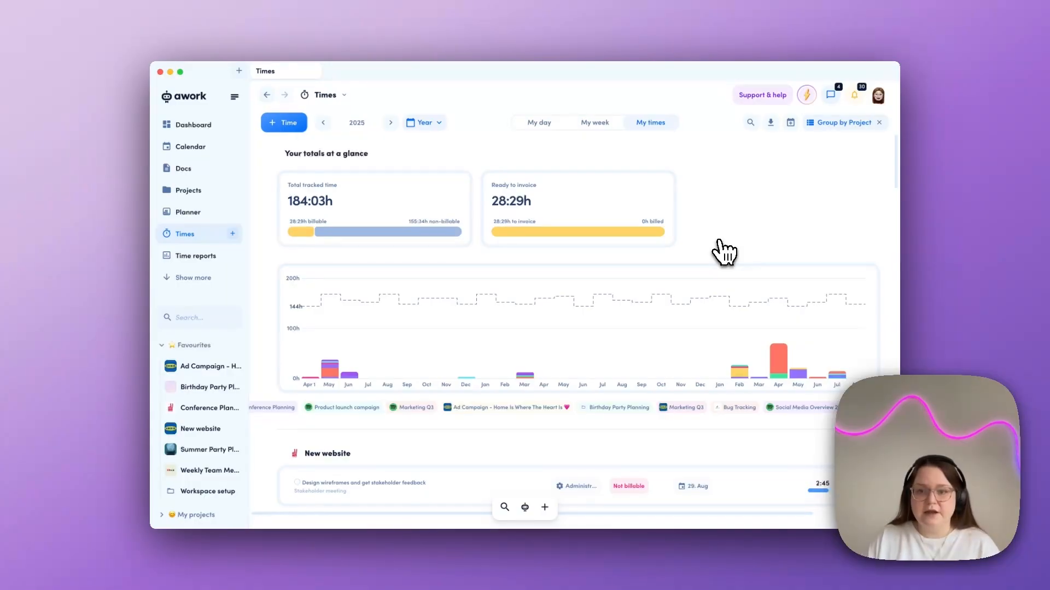
- Return to the Permissions settings and reopen the workspace-wide User role
click(346, 99)
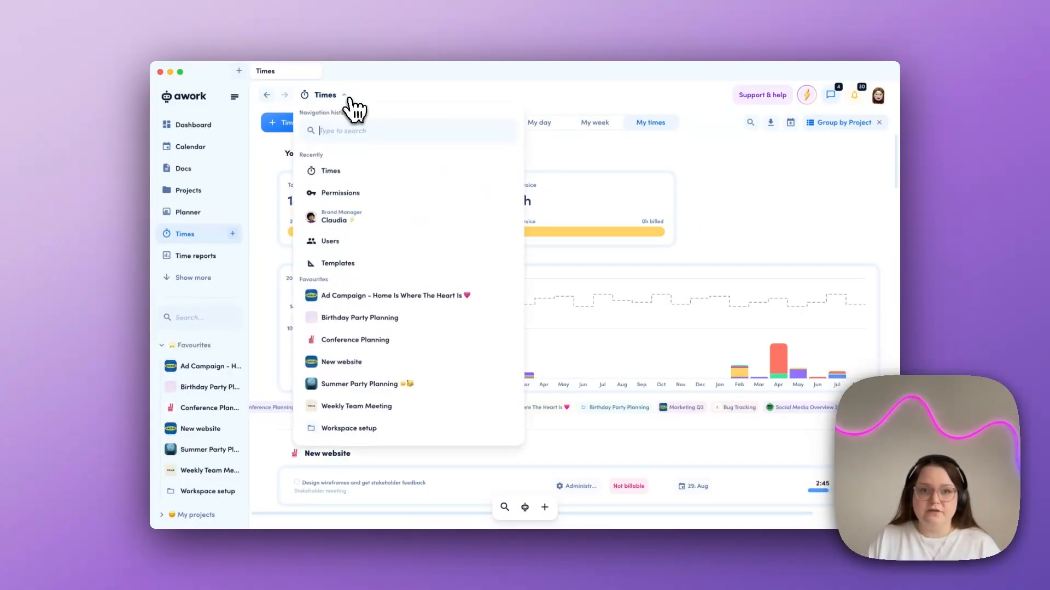
click(356, 196)
scroll(435, 265, down, 5)
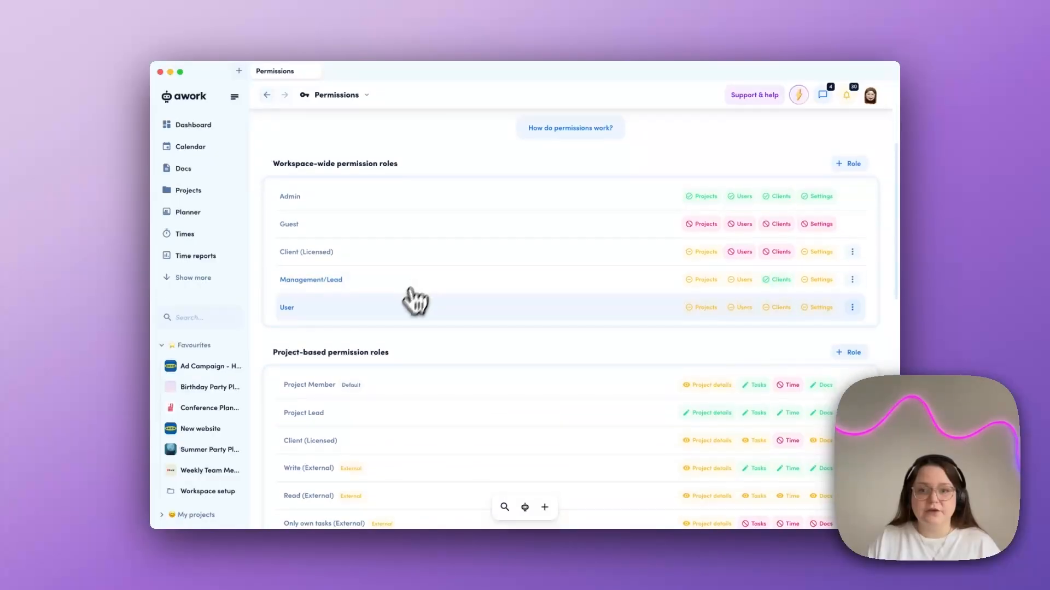
click(398, 309)
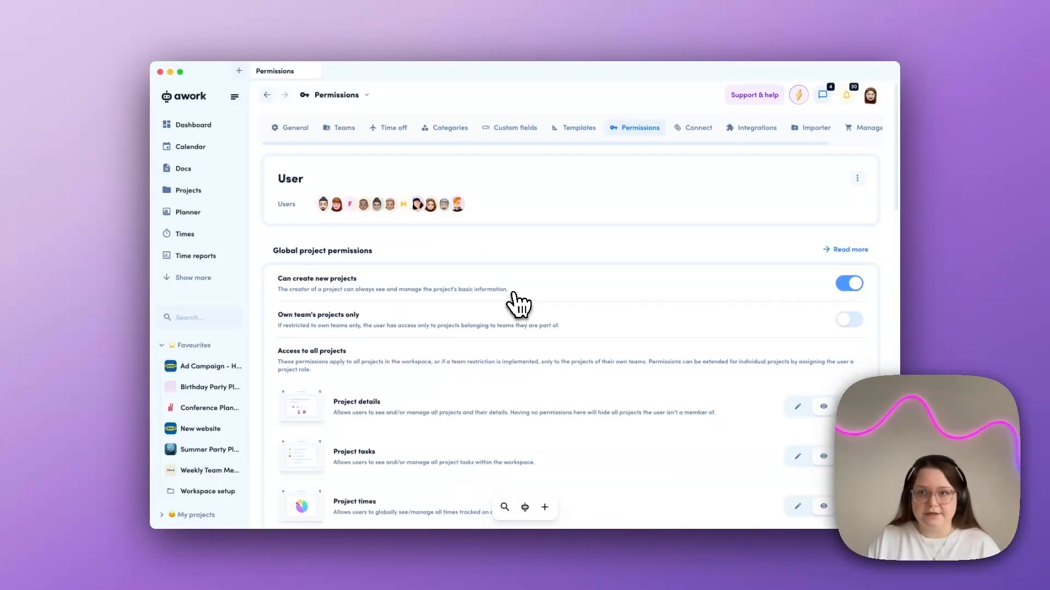
- Enable the Task settings permission for the User role
scroll(516, 304, down, 8)
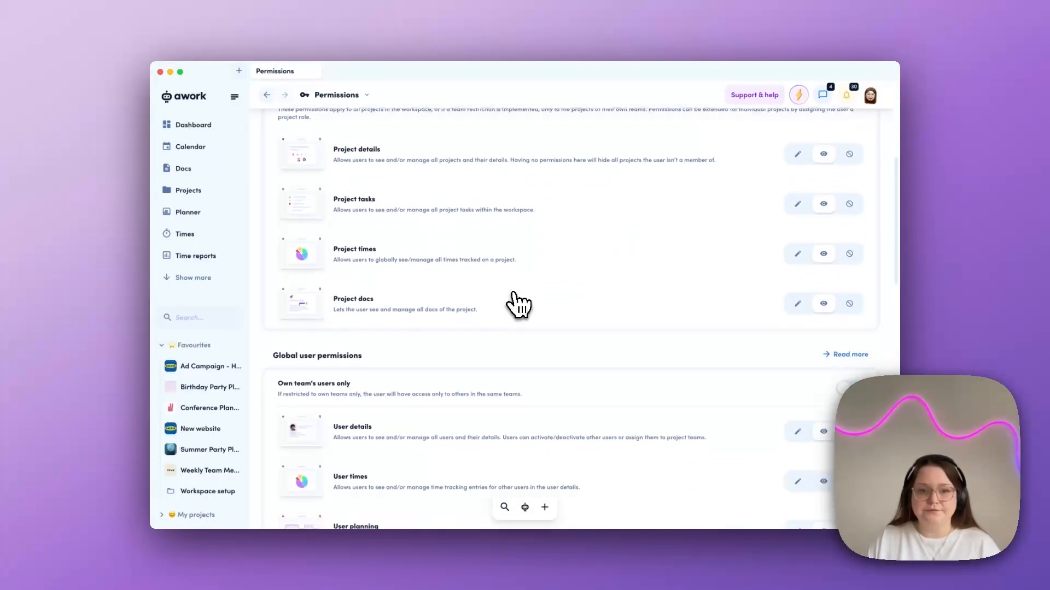
scroll(516, 303, down, 10)
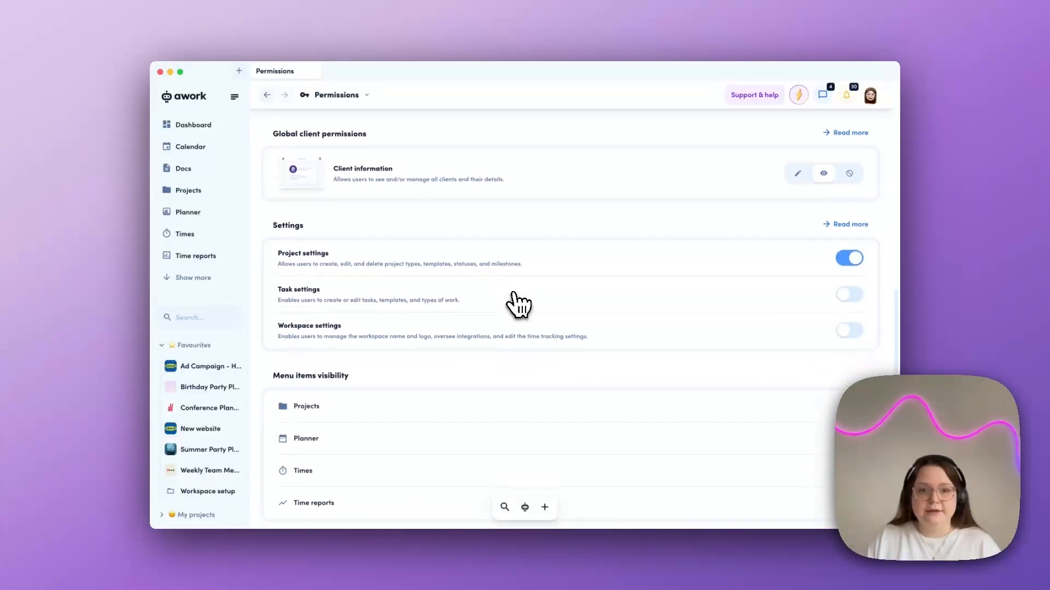
scroll(516, 304, down, 3)
scroll(518, 302, up, 2)
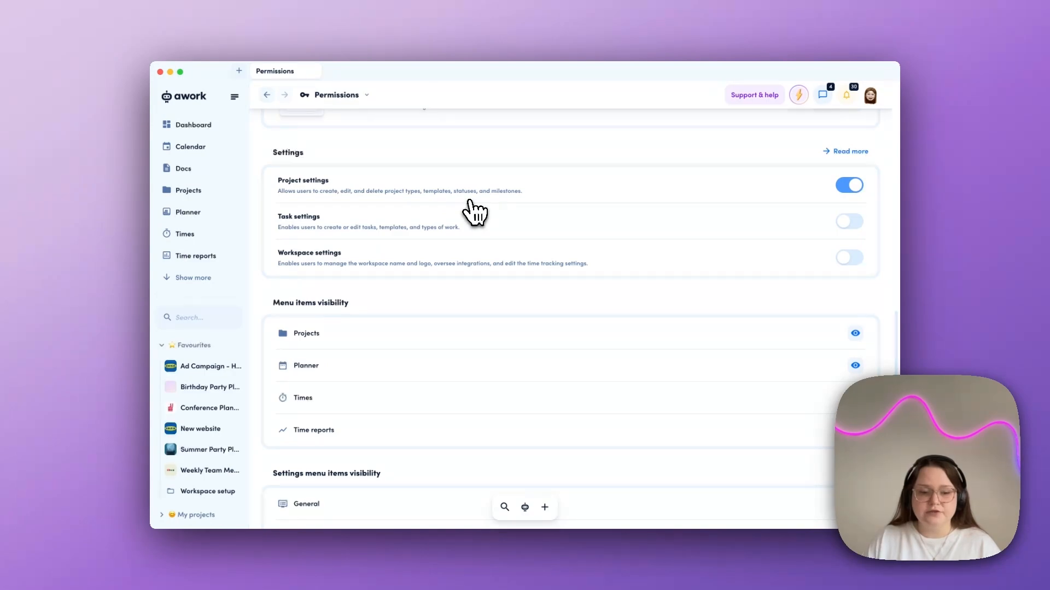
click(842, 226)
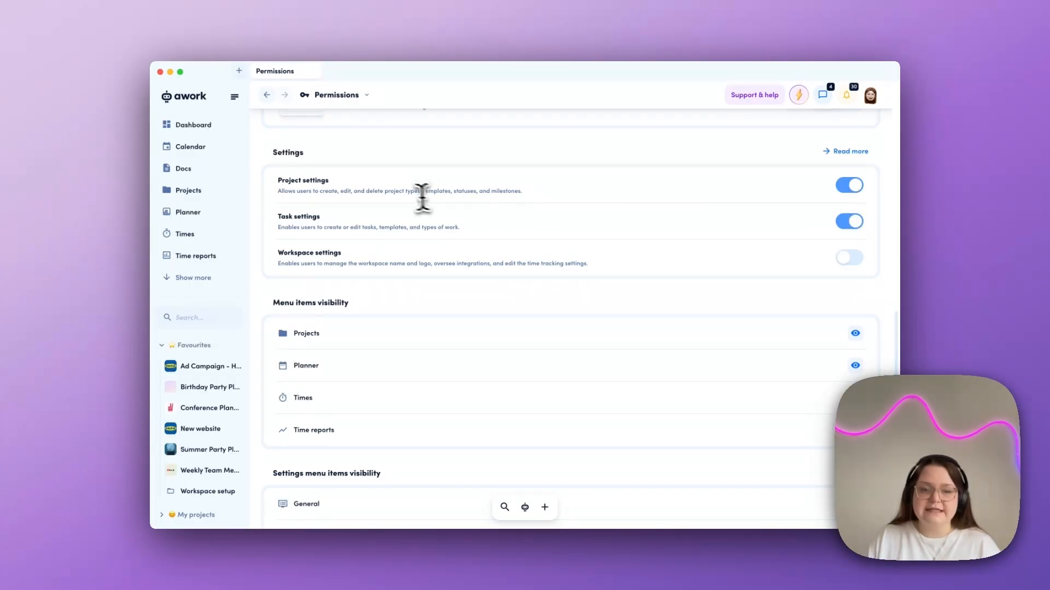
- Examine the project types and types of work covered by the settings permissions, and the settings menu items visibility
drag(390, 192, 411, 193)
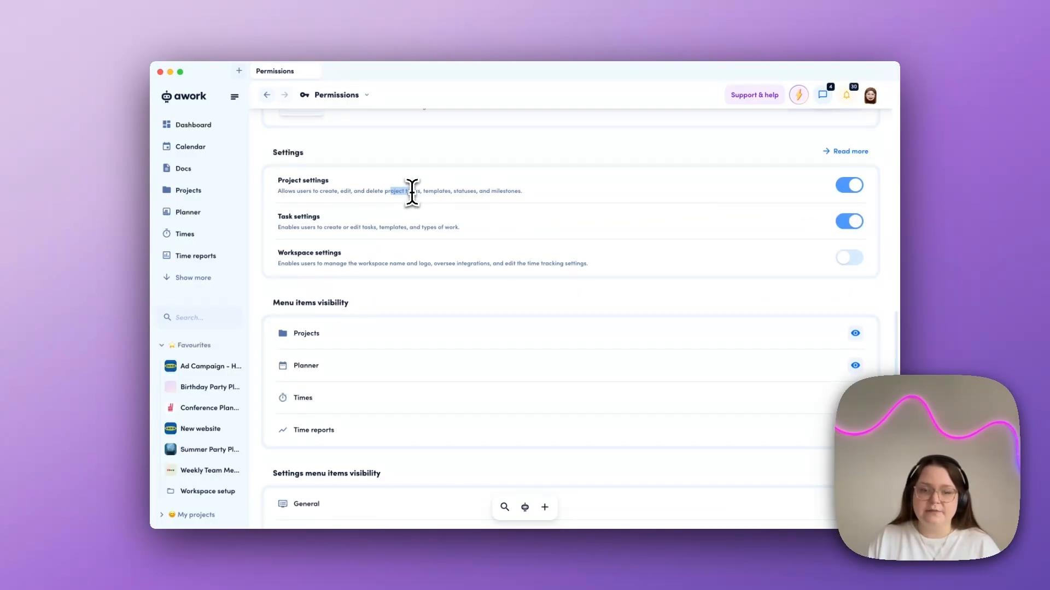
drag(430, 228, 459, 240)
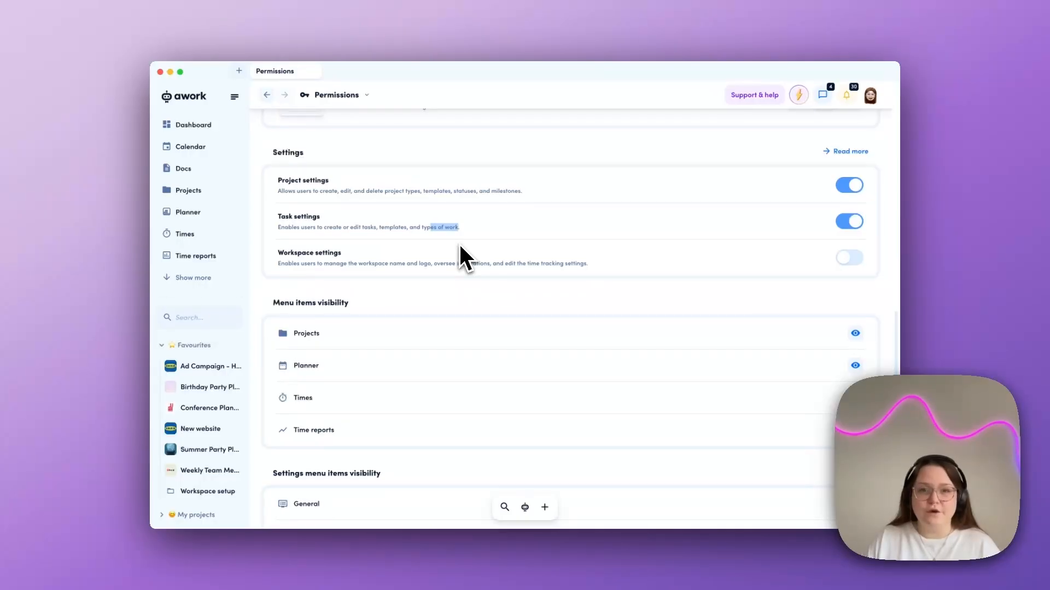
scroll(460, 247, down, 10)
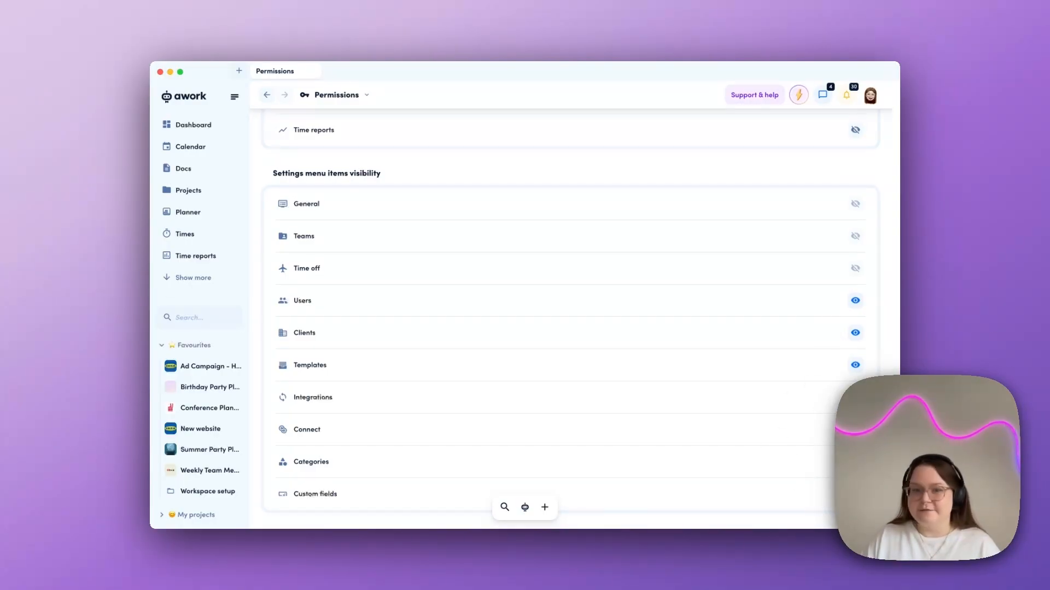
- Go back from the User role to the overview of all permission roles
scroll(437, 280, up, 15)
scroll(435, 268, up, 6)
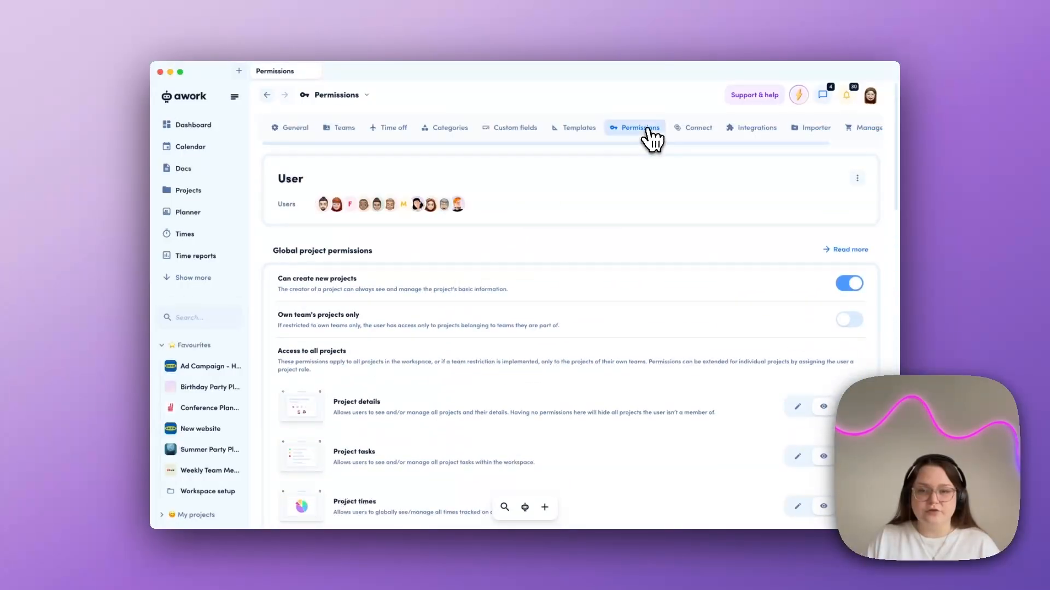
click(649, 130)
scroll(410, 265, down, 5)
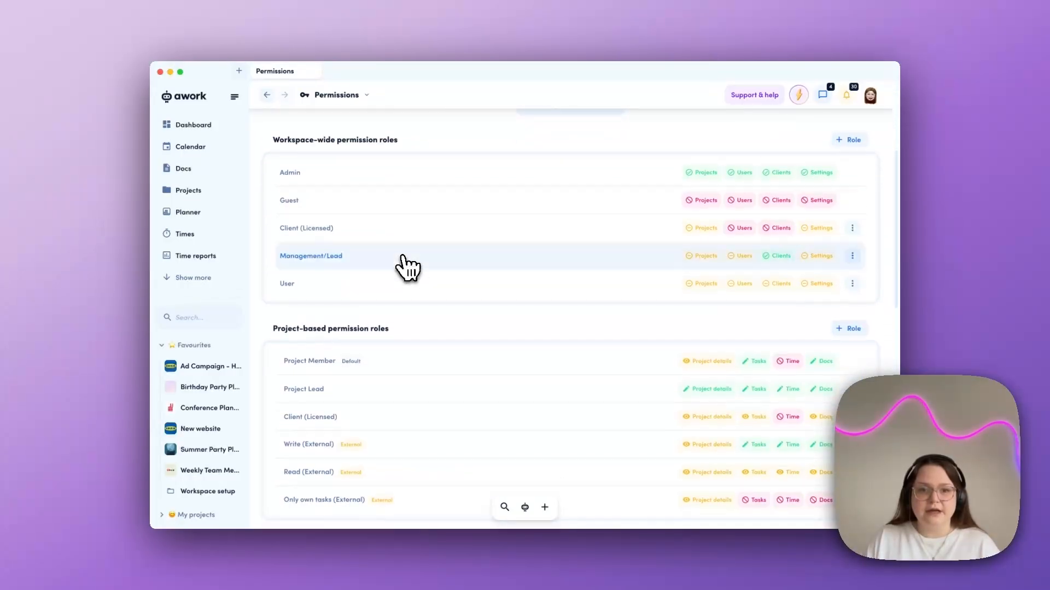
- Examine the permission and role options for a new project-based role, and cancel without creating it
scroll(407, 268, down, 3)
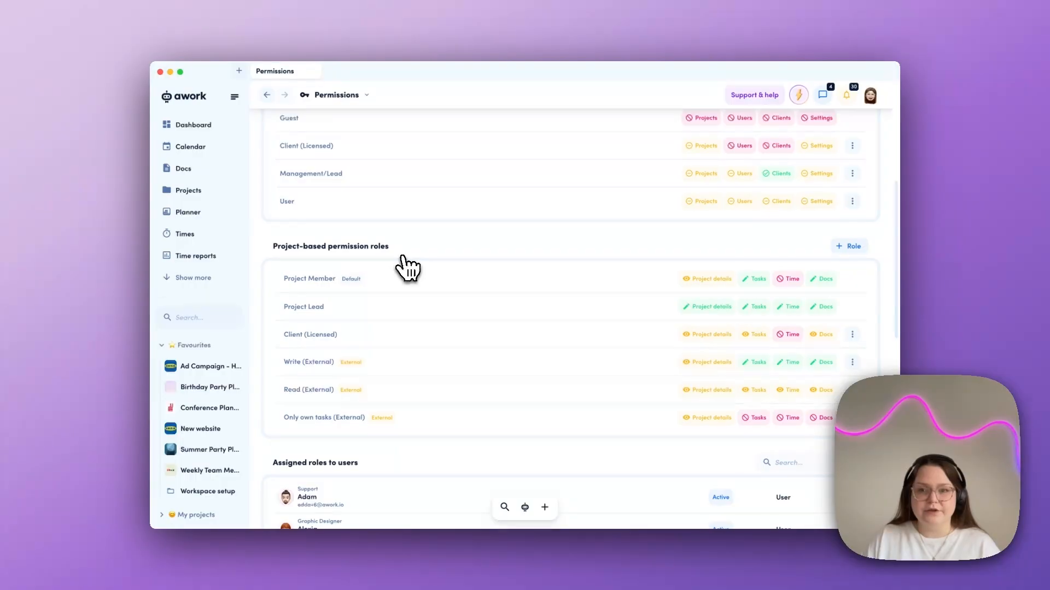
click(846, 249)
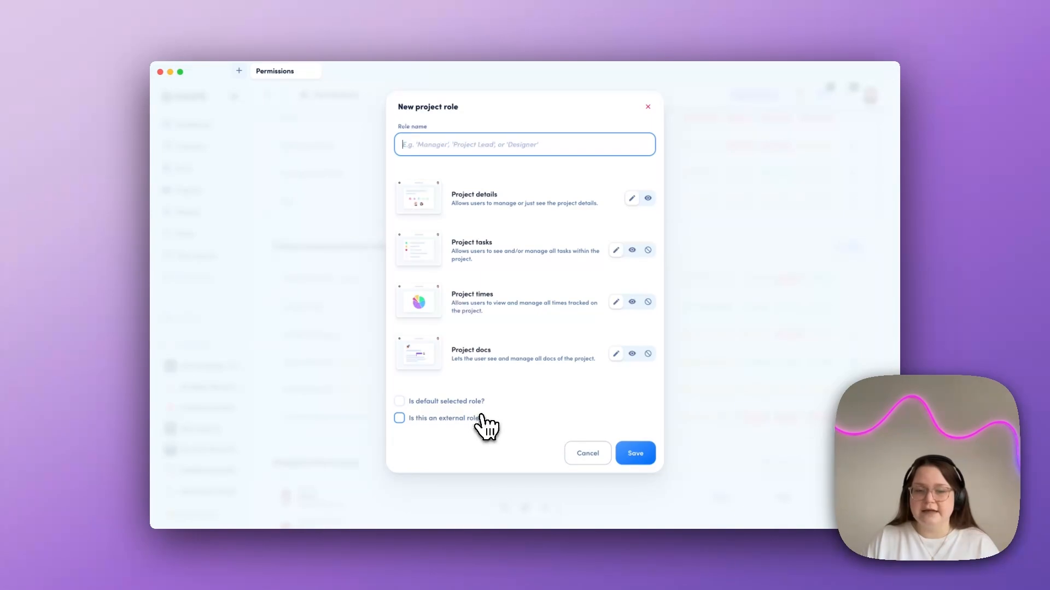
click(584, 464)
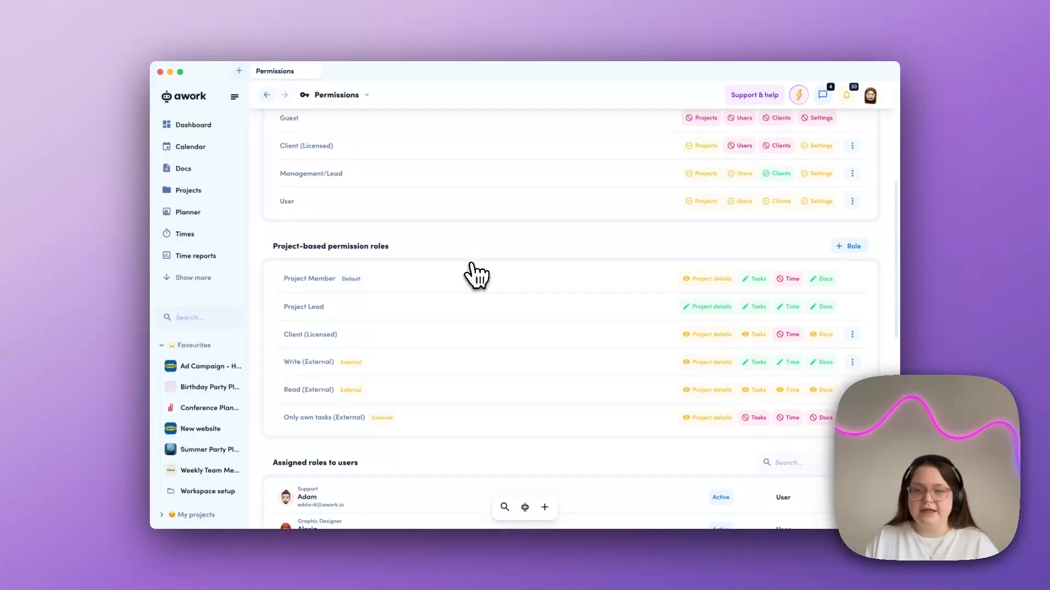
- Review the workspace-wide permission roles and expand the main navigation to its full list of areas
scroll(476, 276, up, 4)
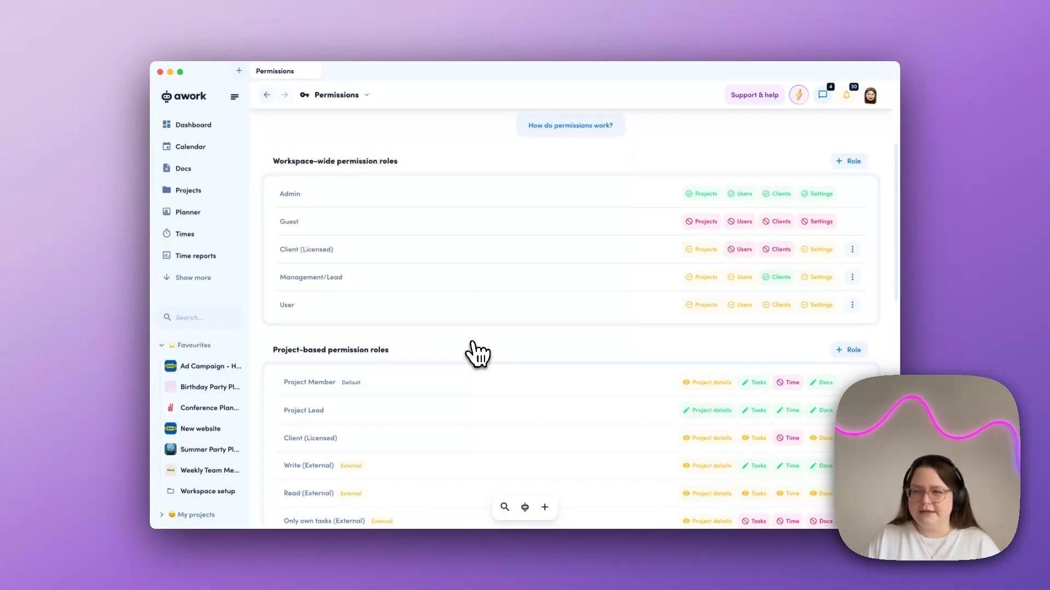
scroll(477, 354, up, 3)
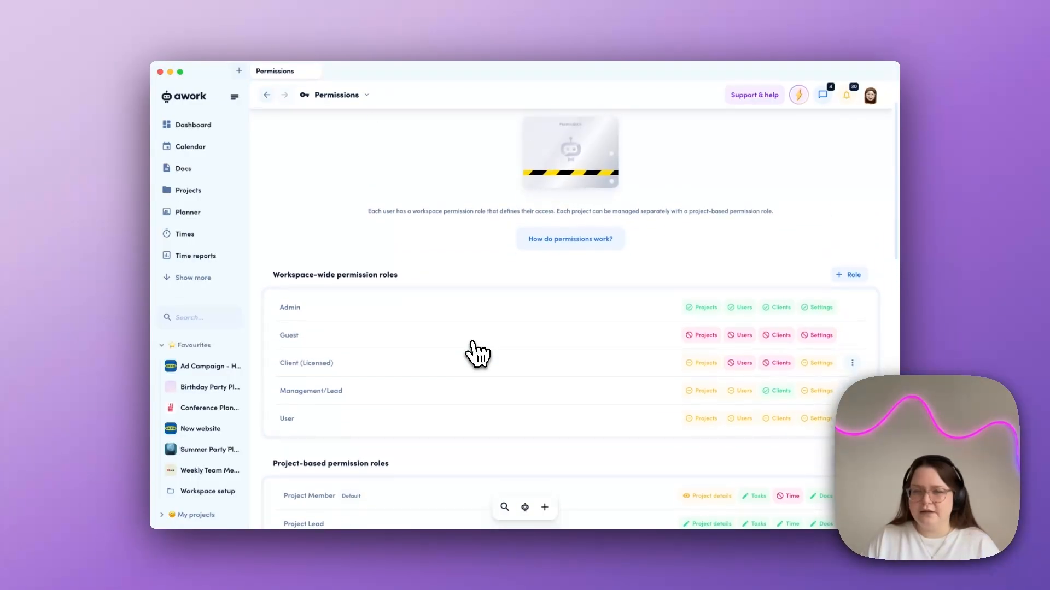
drag(288, 303, 361, 302)
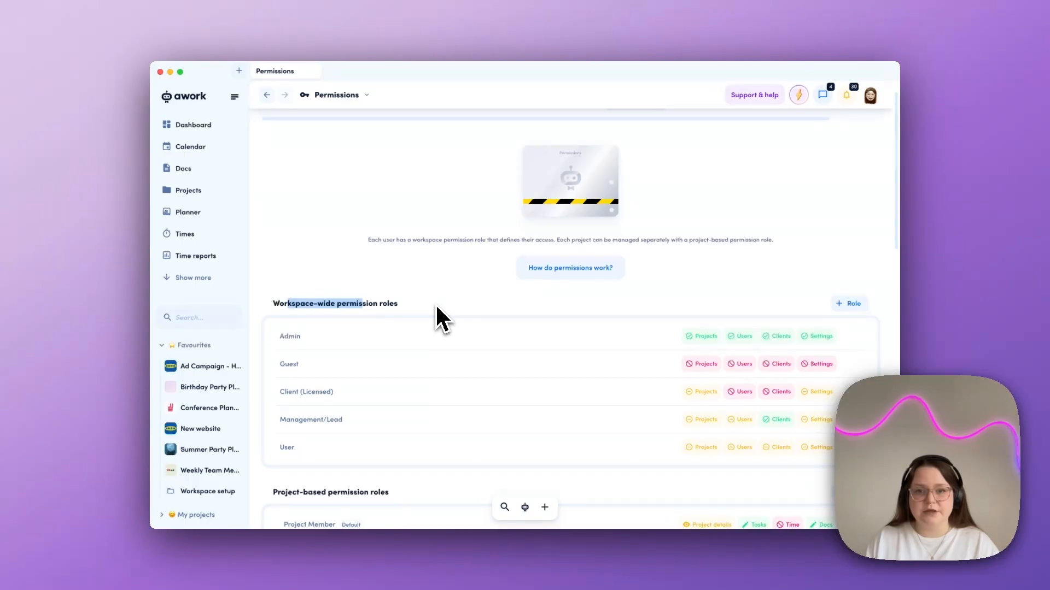
scroll(436, 306, up, 1)
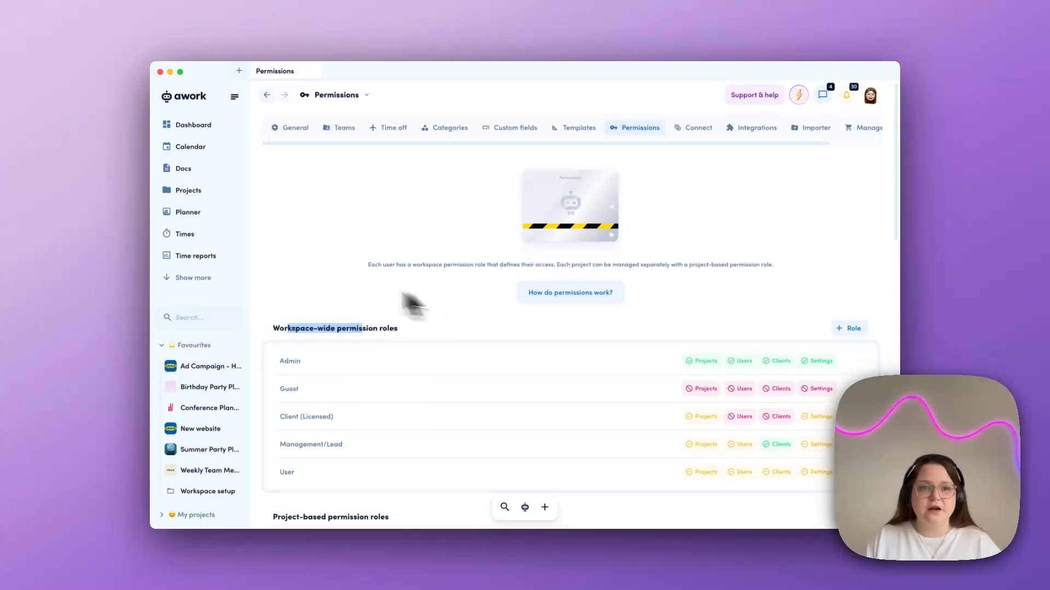
click(211, 281)
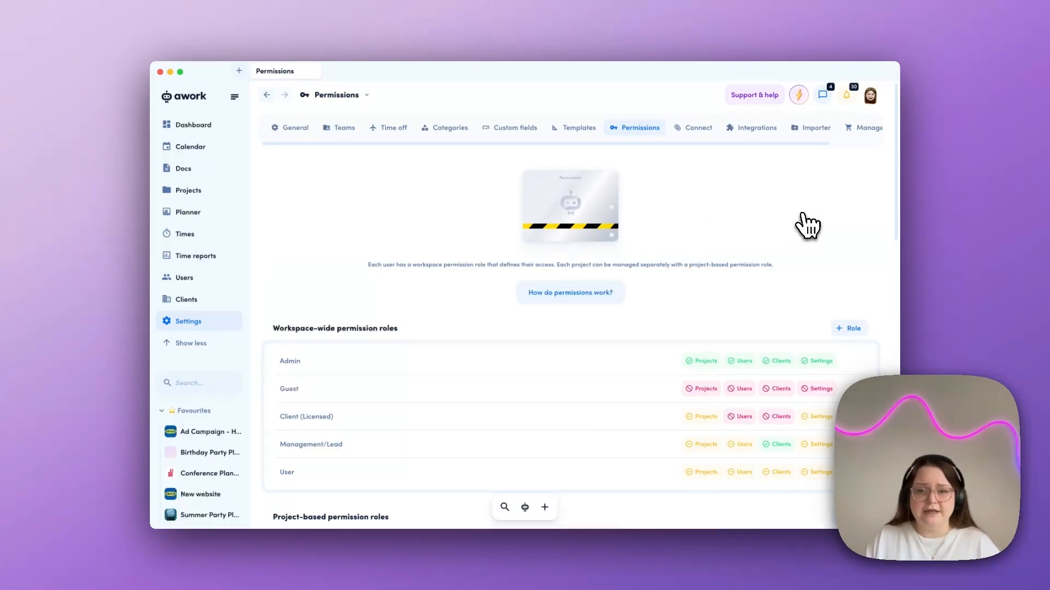
- Assign the Management/Lead role to the active Support user in the assigned roles list and confirm the change
scroll(807, 224, down, 5)
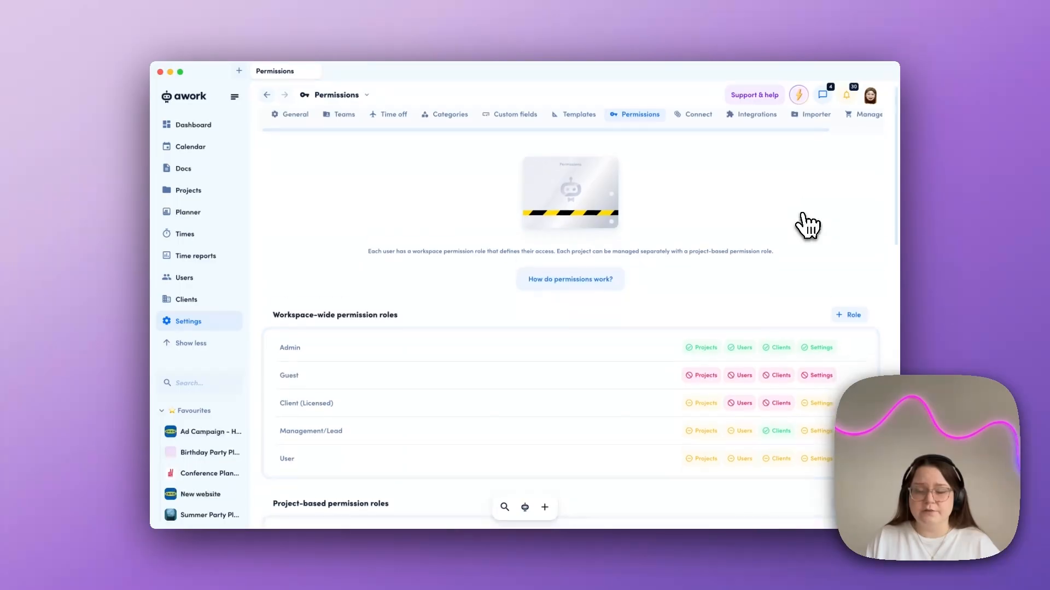
scroll(807, 224, down, 9)
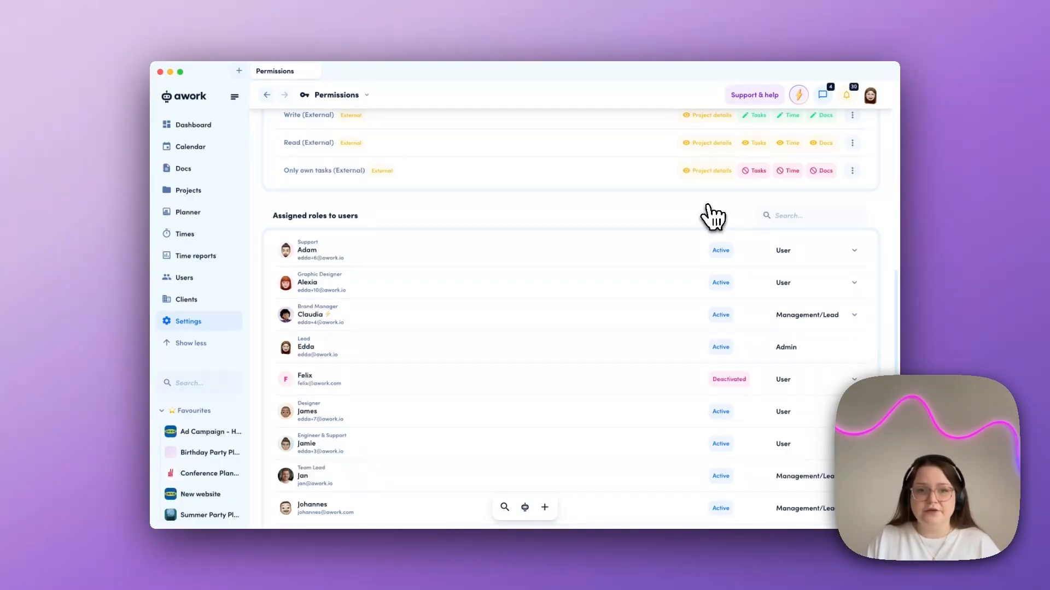
click(828, 260)
click(794, 321)
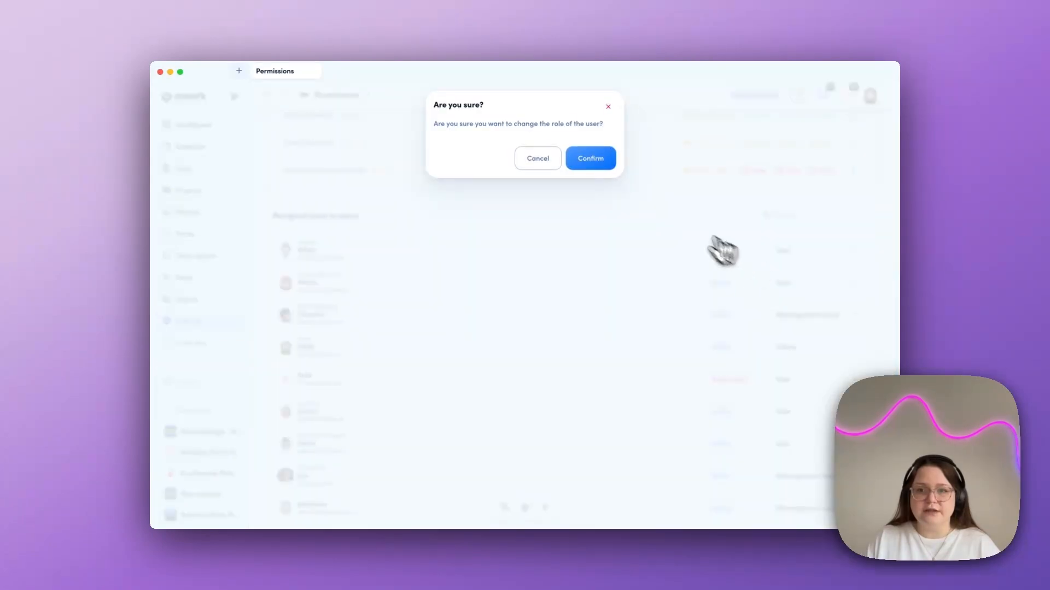
click(607, 161)
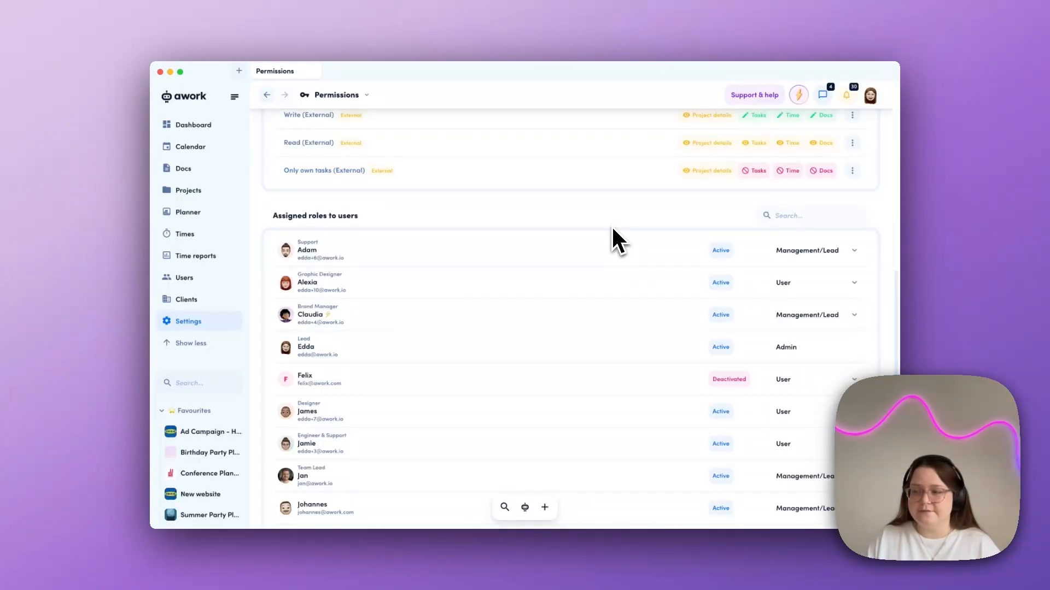
- Examine the Importer settings and the .xlsx/.csv import instructions, and close them without importing anything
scroll(612, 228, up, 10)
scroll(612, 230, up, 2)
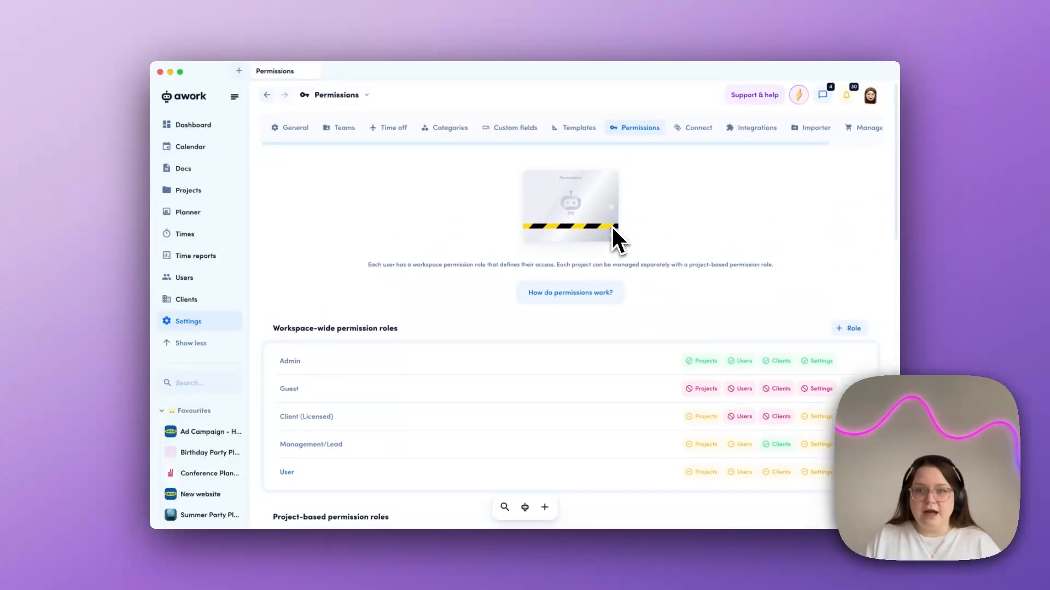
click(827, 131)
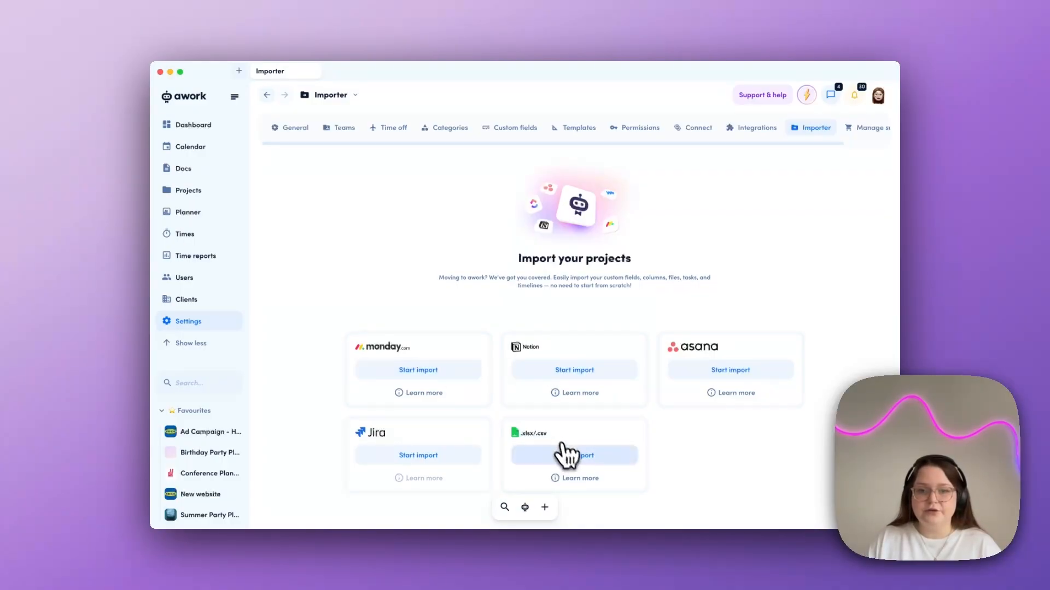
click(614, 458)
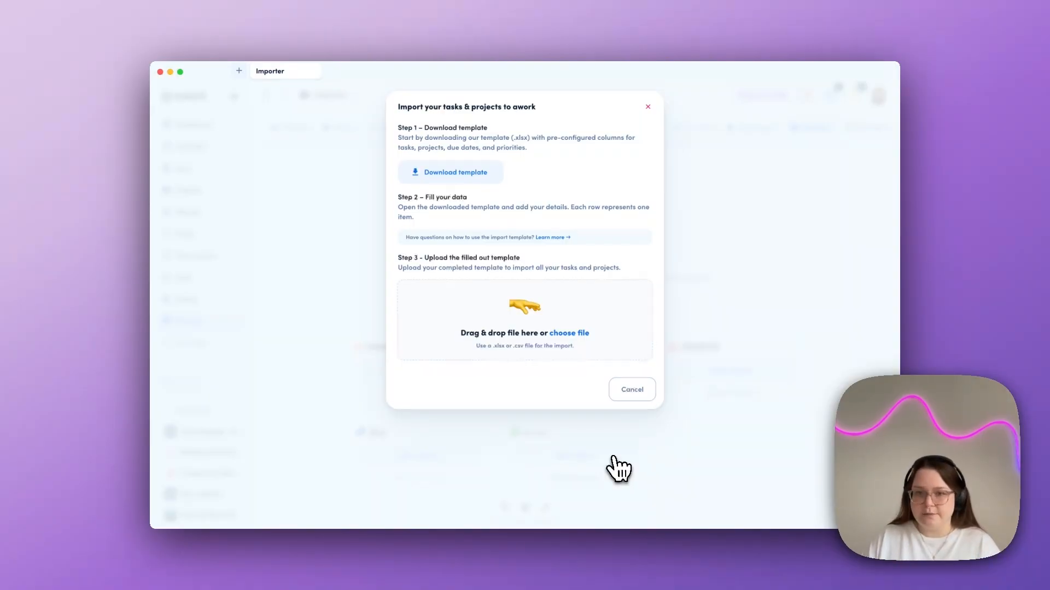
click(649, 107)
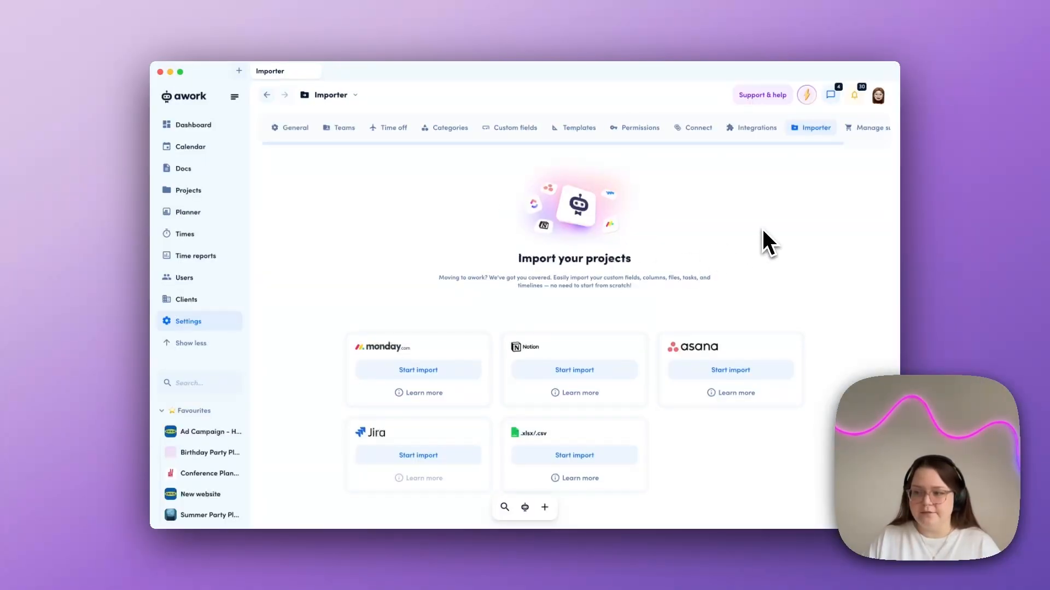
- Examine the Integrations settings, including existing integrations and API clients, and the help offered for that page
click(730, 129)
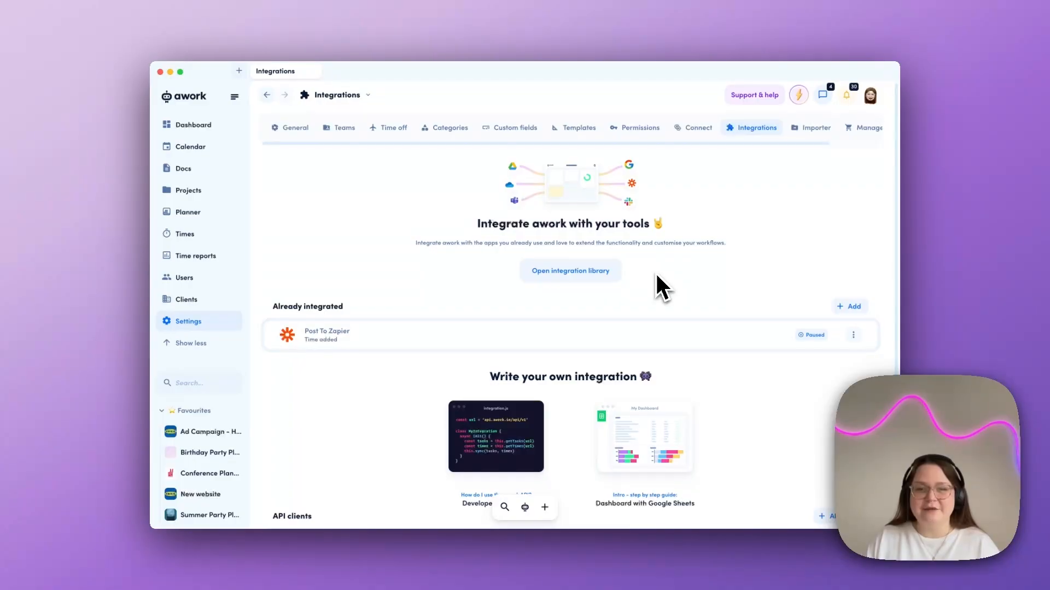
scroll(656, 275, down, 2)
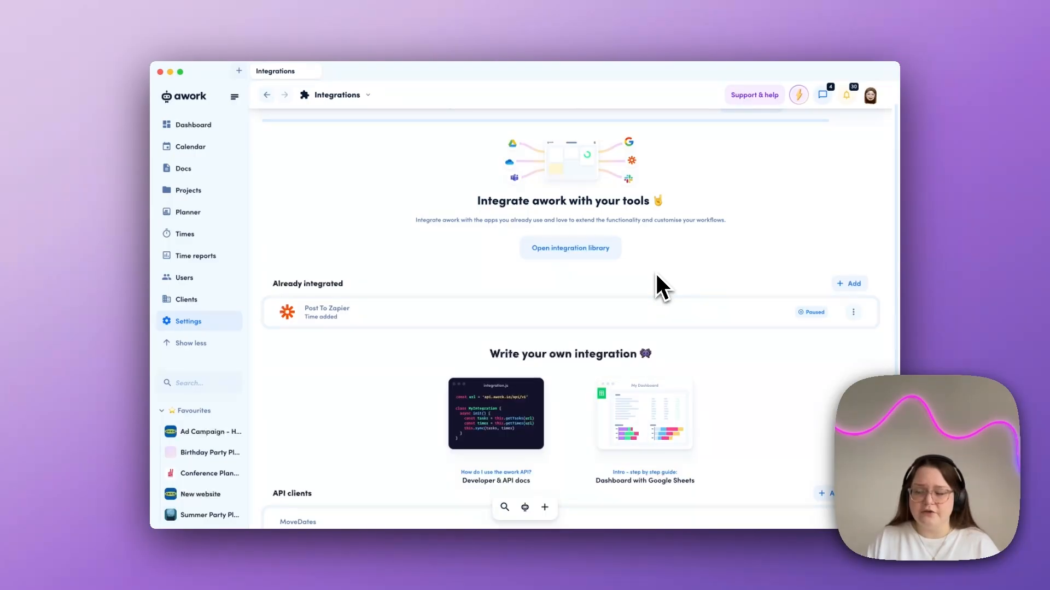
scroll(656, 276, down, 1)
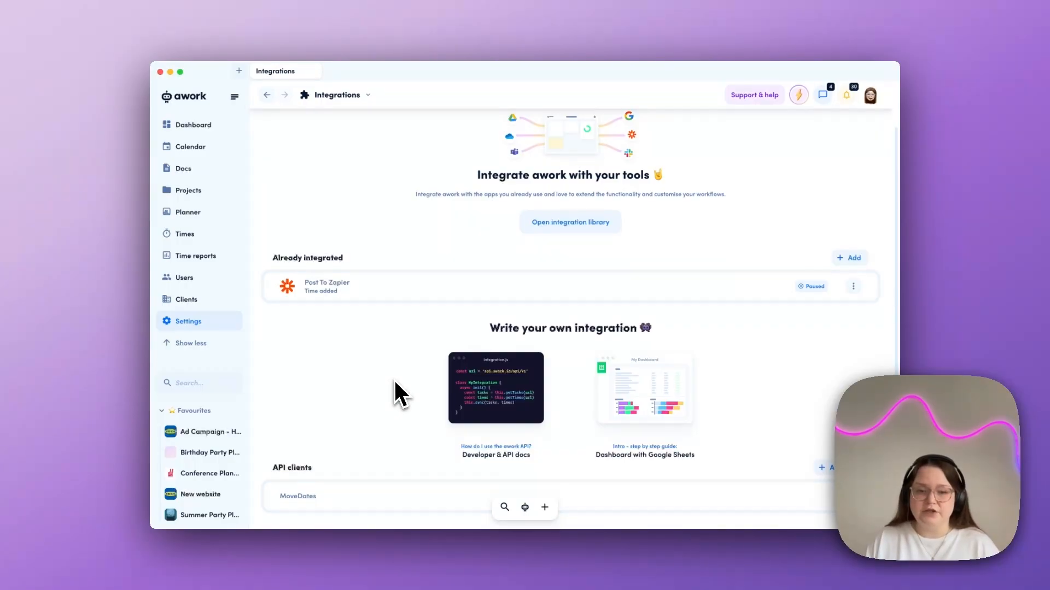
scroll(396, 383, up, 2)
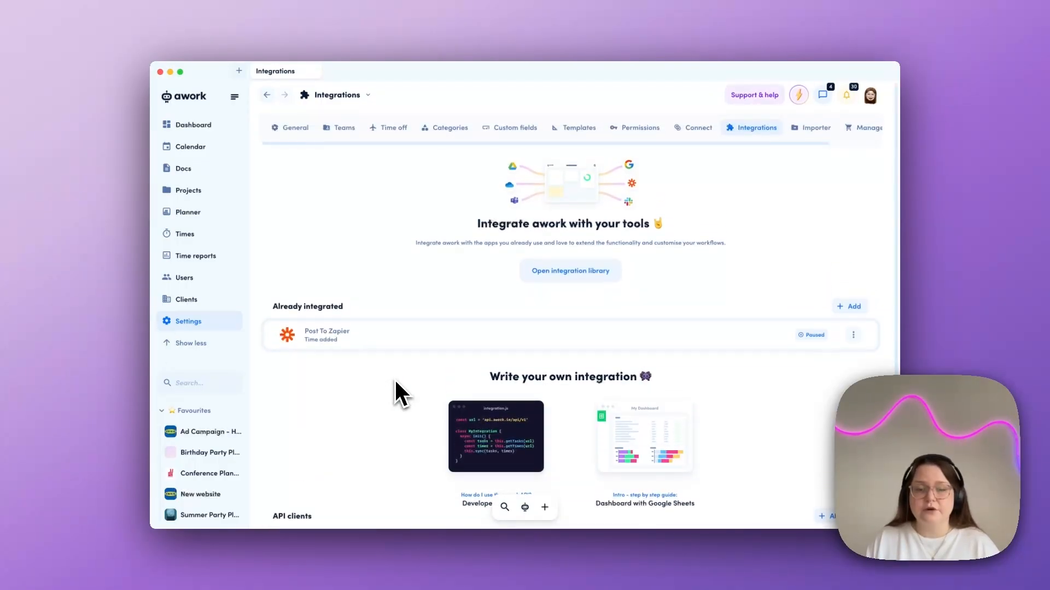
click(764, 95)
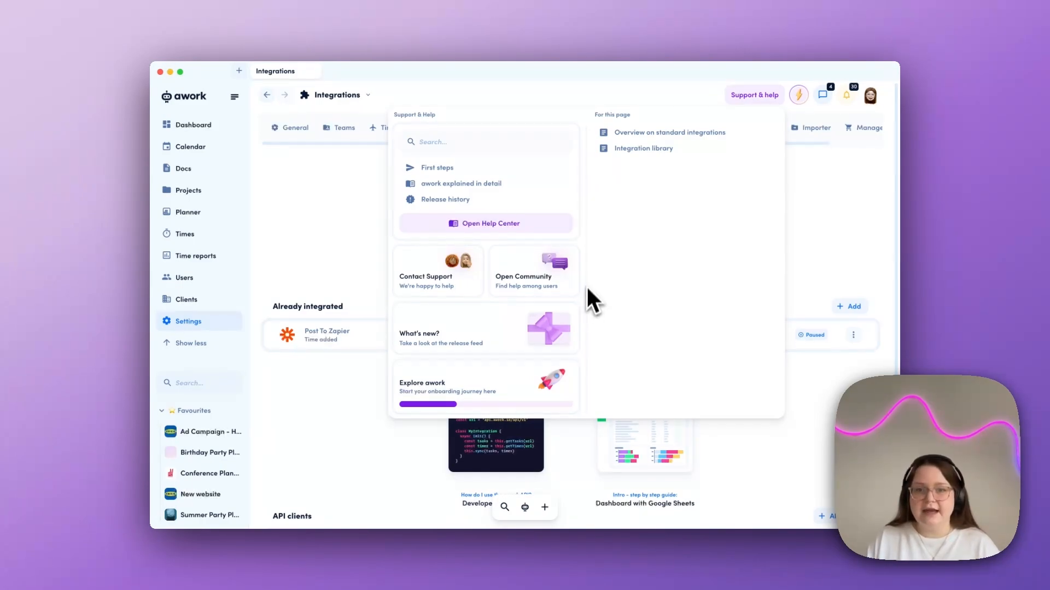
click(827, 258)
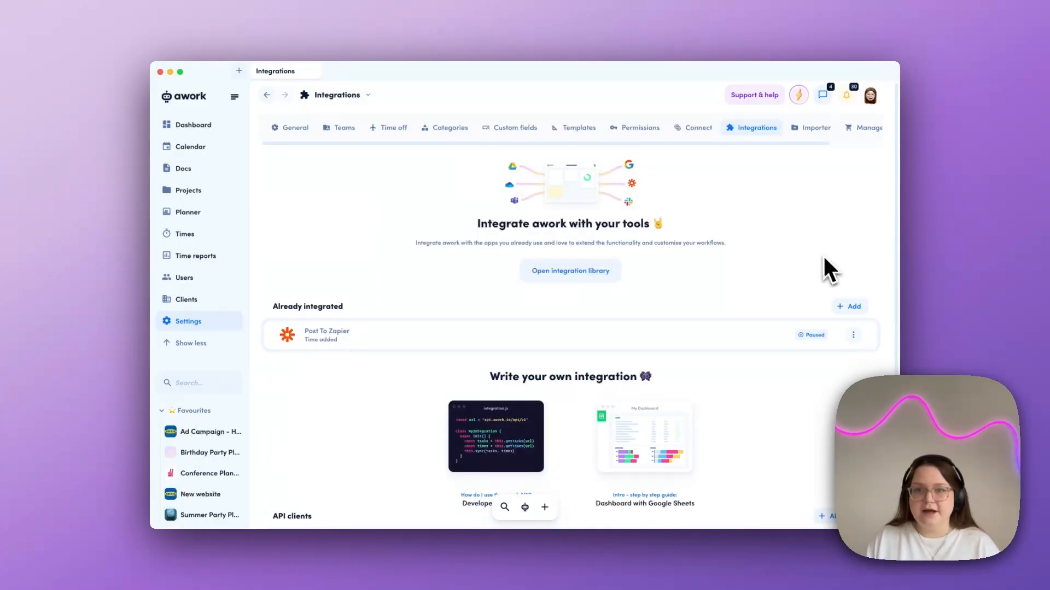
- Examine the Connect settings and the actions available for the active external user, without choosing any
click(706, 130)
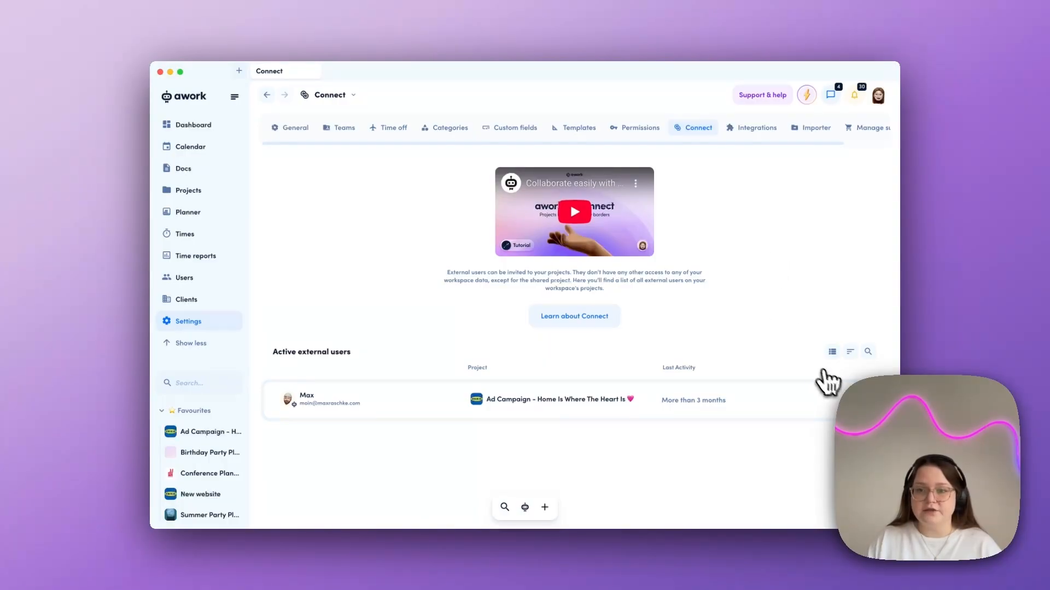
click(863, 400)
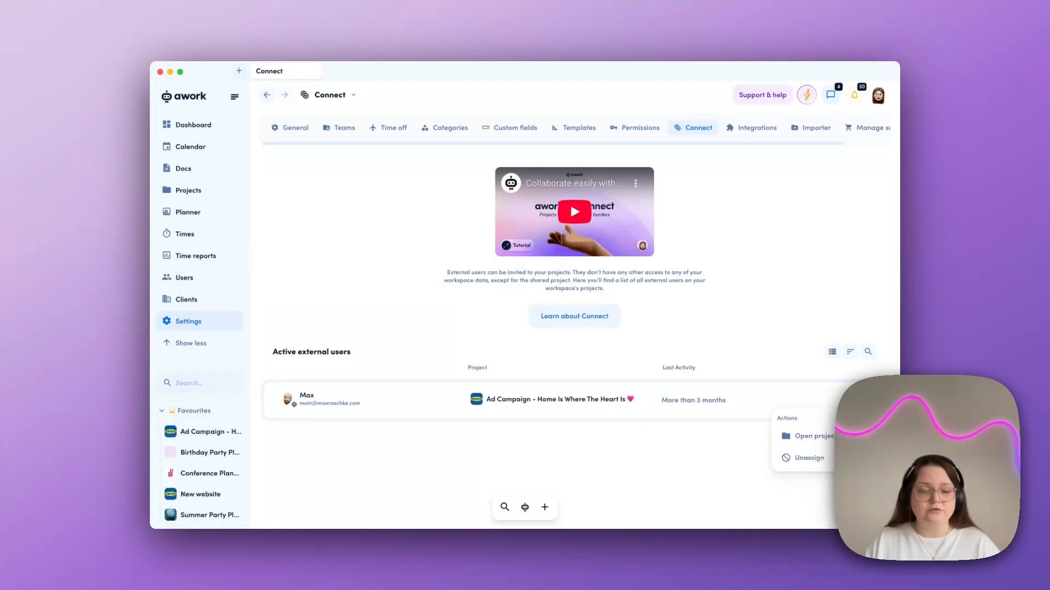
click(750, 347)
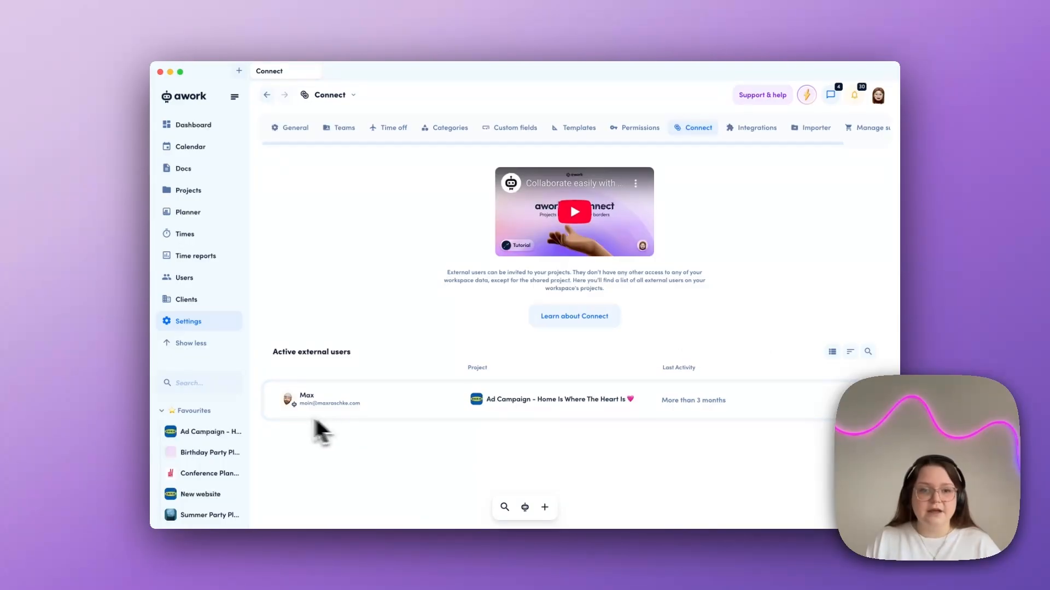
scroll(190, 453, down, 4)
scroll(189, 449, down, 2)
scroll(192, 464, up, 6)
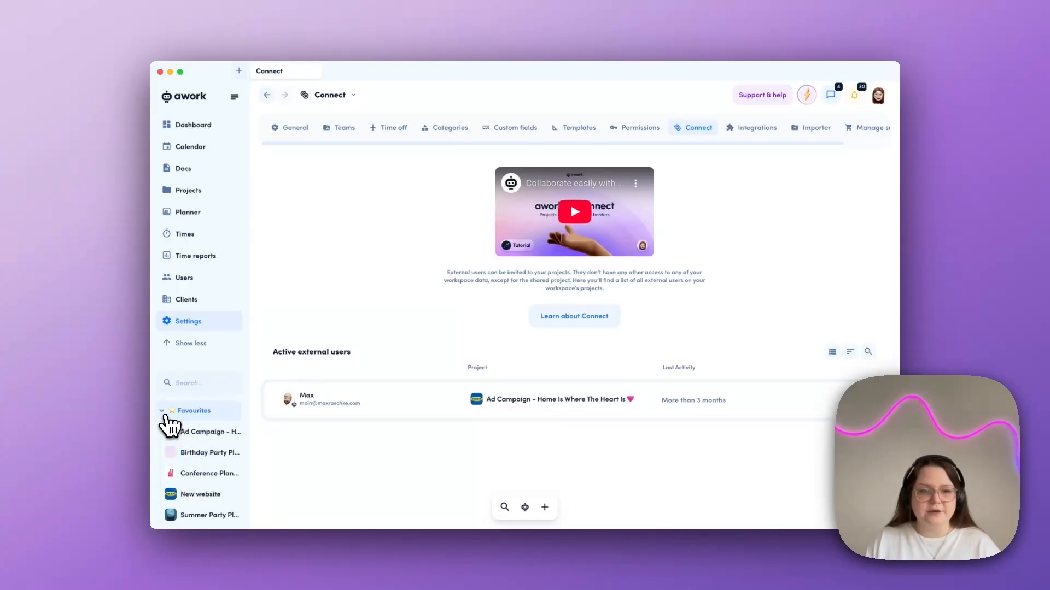
- Open the Workspace setup project from the favourites
click(166, 413)
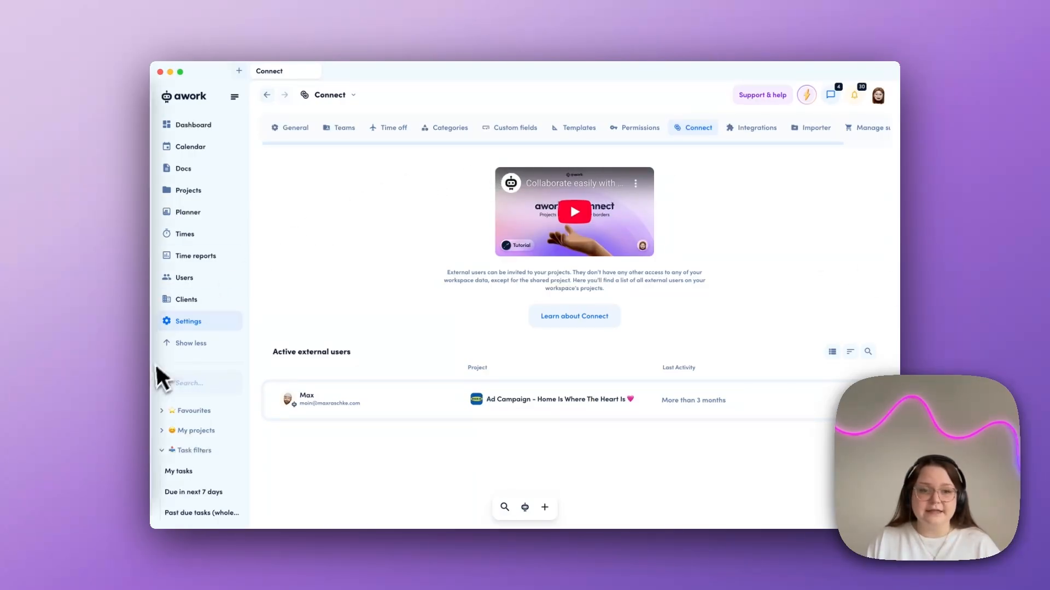
click(183, 416)
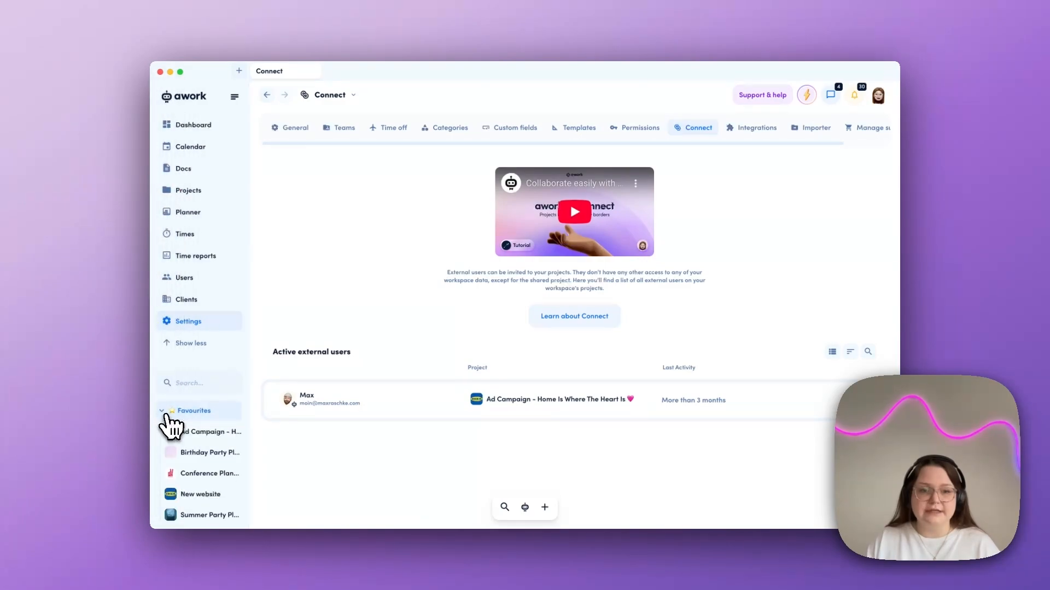
scroll(200, 476, down, 1)
scroll(201, 492, down, 3)
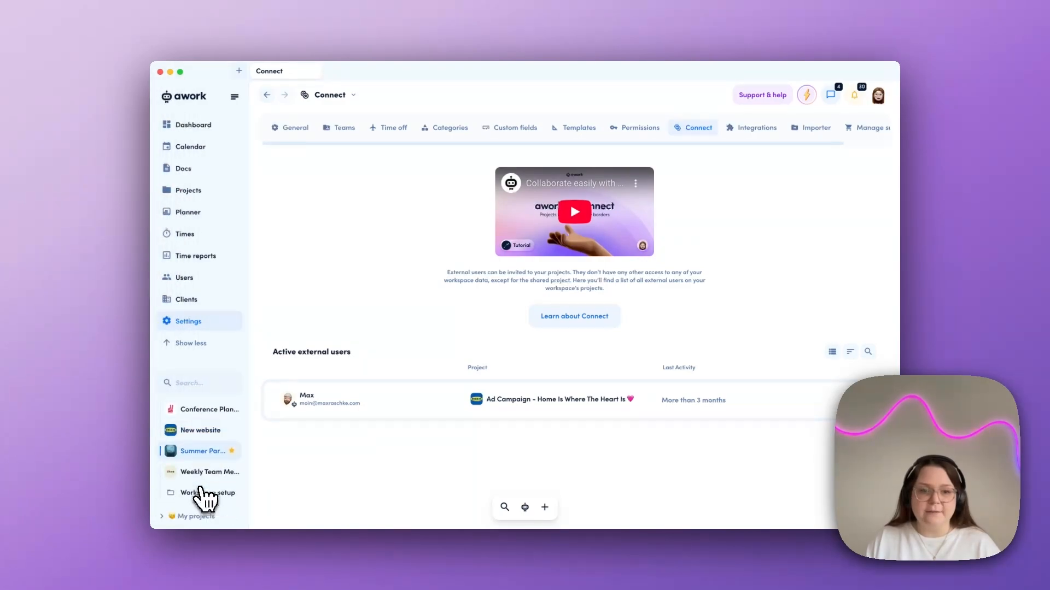
click(207, 483)
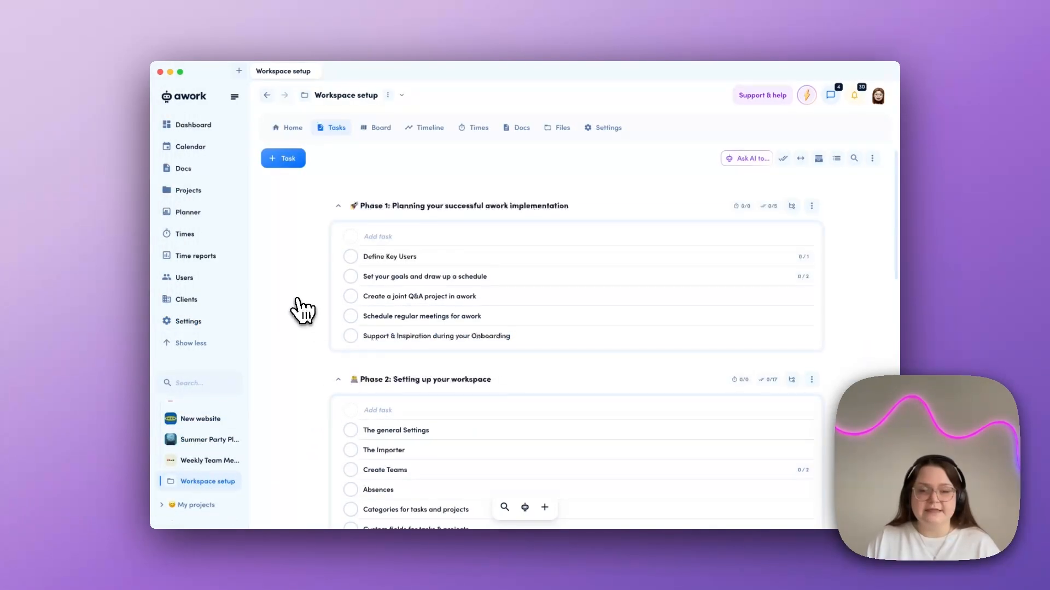
- Read the description of the awork Connect task in Phase 2 and close the task
scroll(299, 310, down, 5)
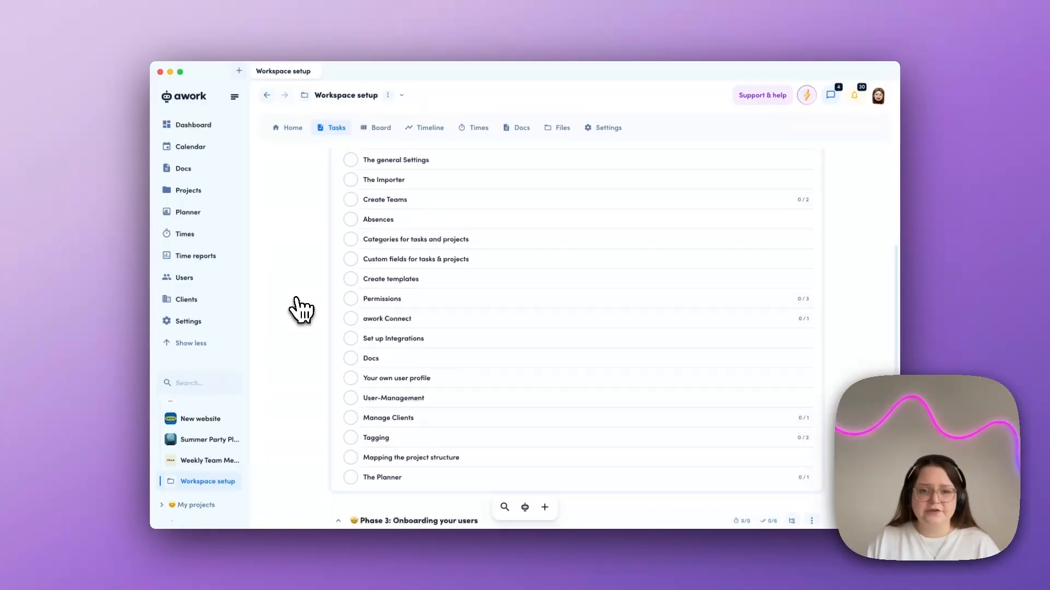
click(450, 327)
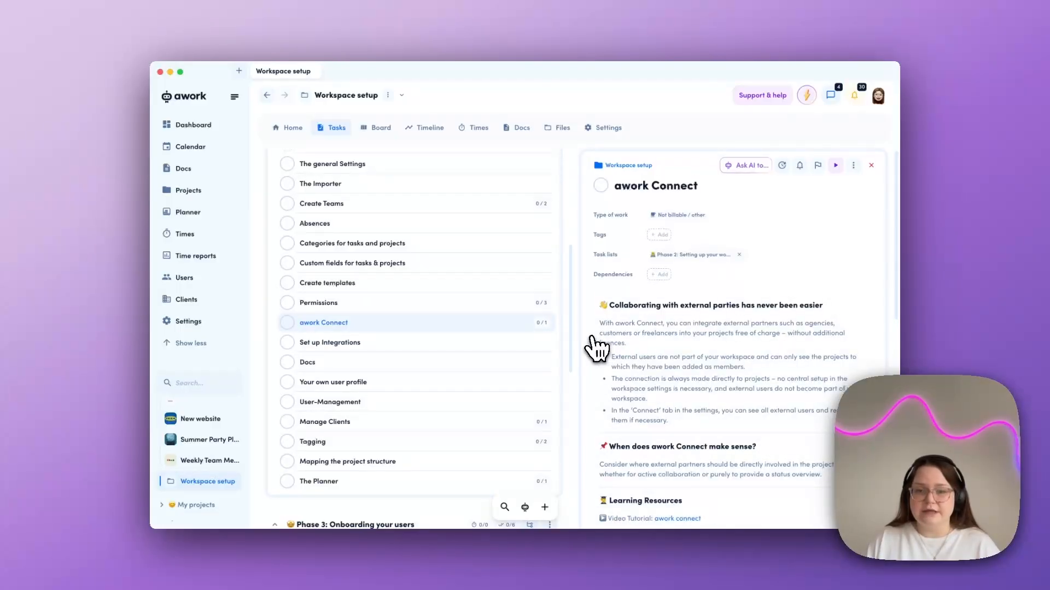
scroll(598, 349, down, 3)
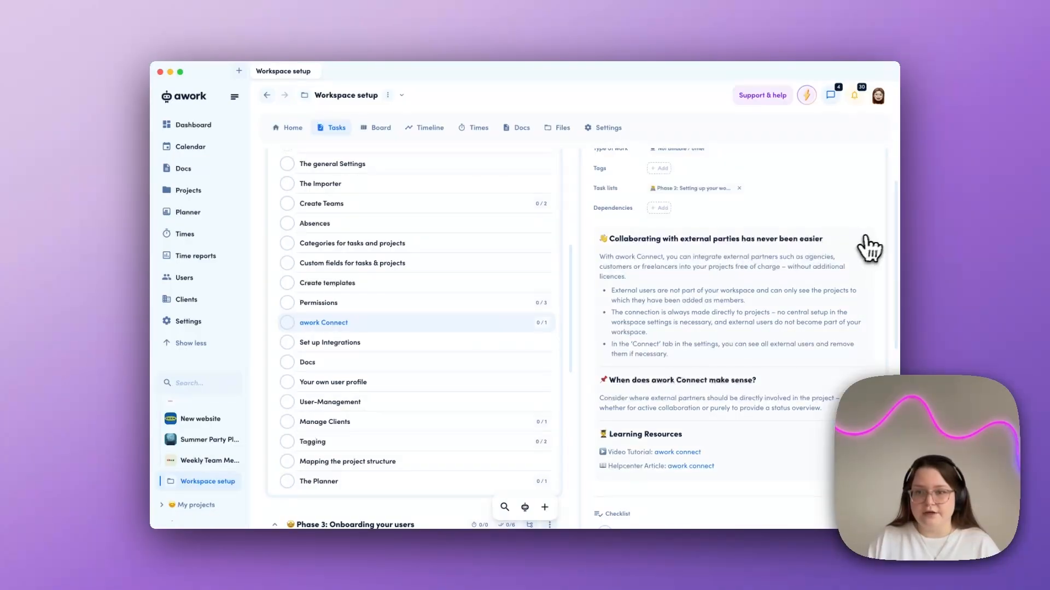
scroll(862, 246, up, 3)
click(872, 165)
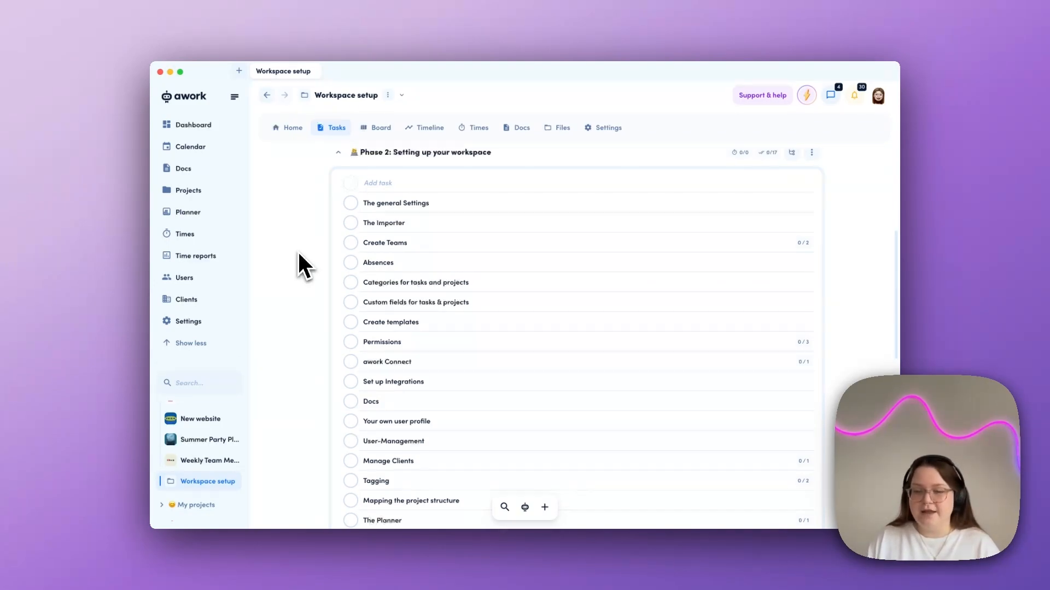
- Look through the project's task lists from the setup phases to the goals and open questions lists
scroll(298, 250, down, 8)
scroll(298, 250, down, 3)
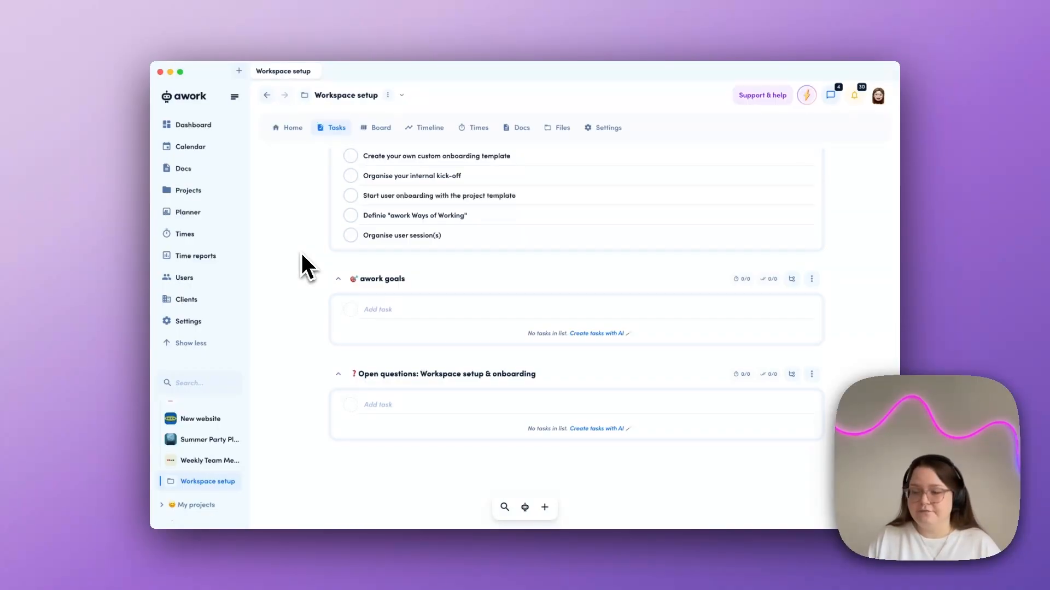
scroll(301, 251, up, 10)
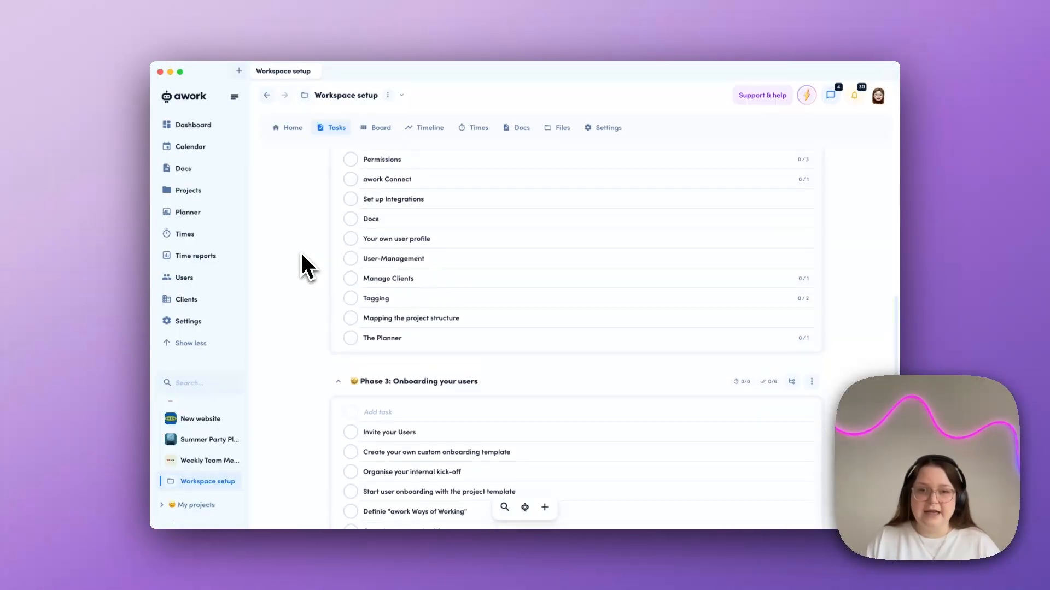
scroll(302, 255, up, 5)
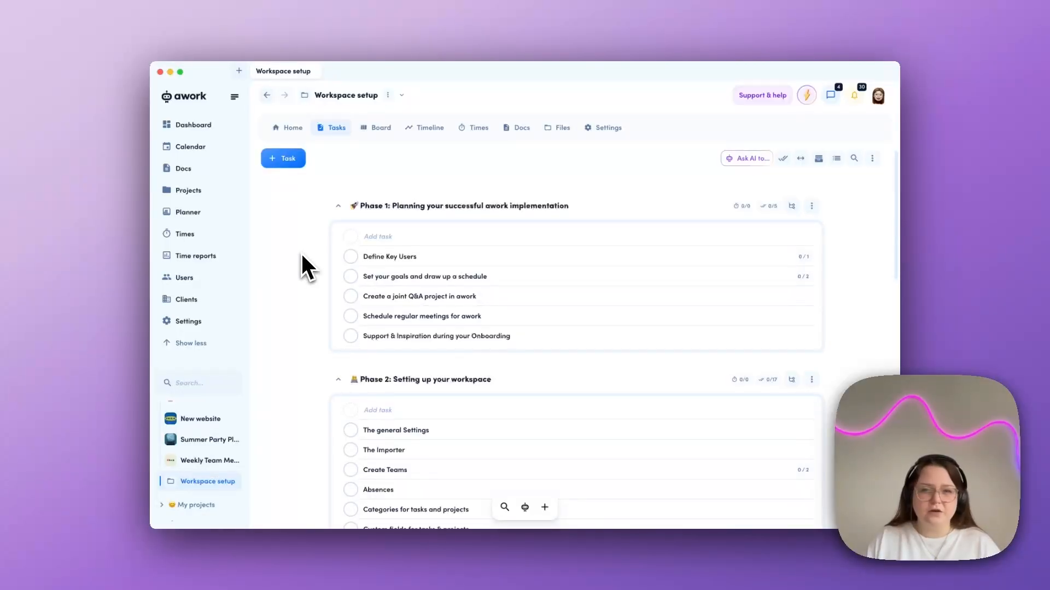
- View the page-specific support and help for the project's tasks, and go to the dashboard to view its help
click(765, 103)
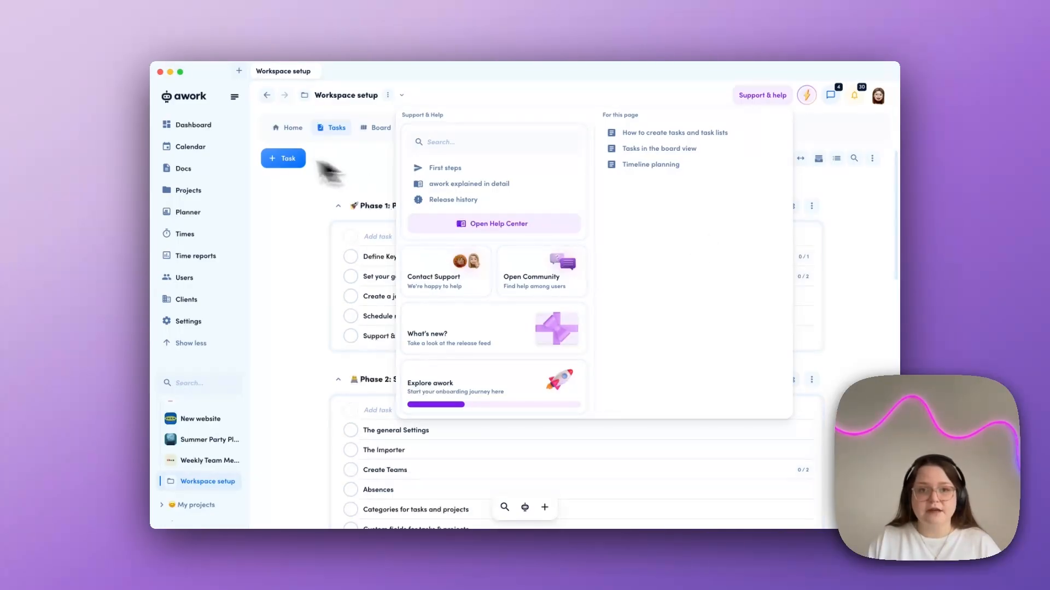
click(198, 129)
click(198, 129)
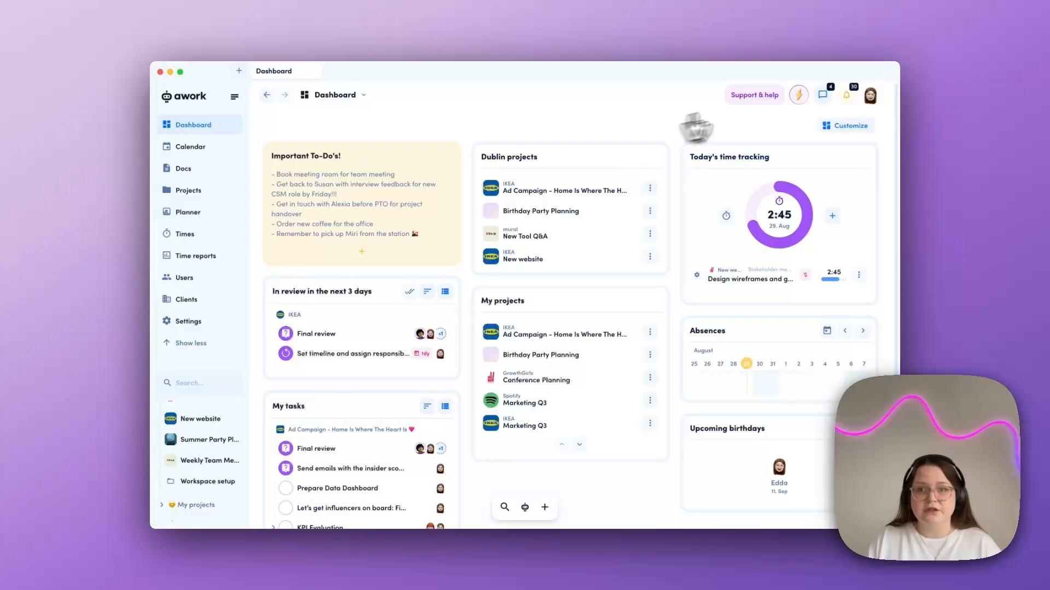
click(755, 92)
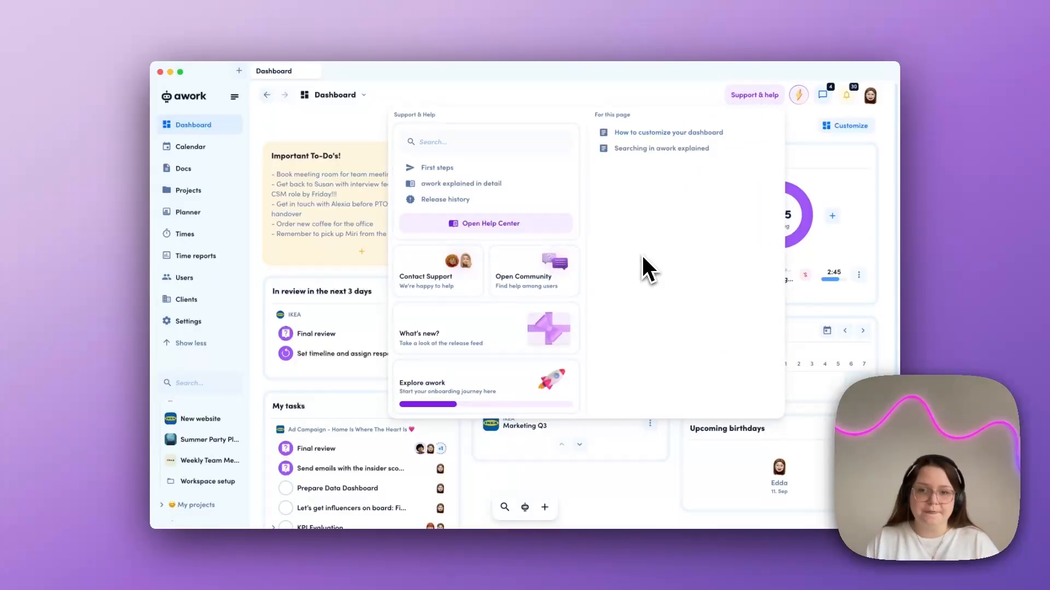